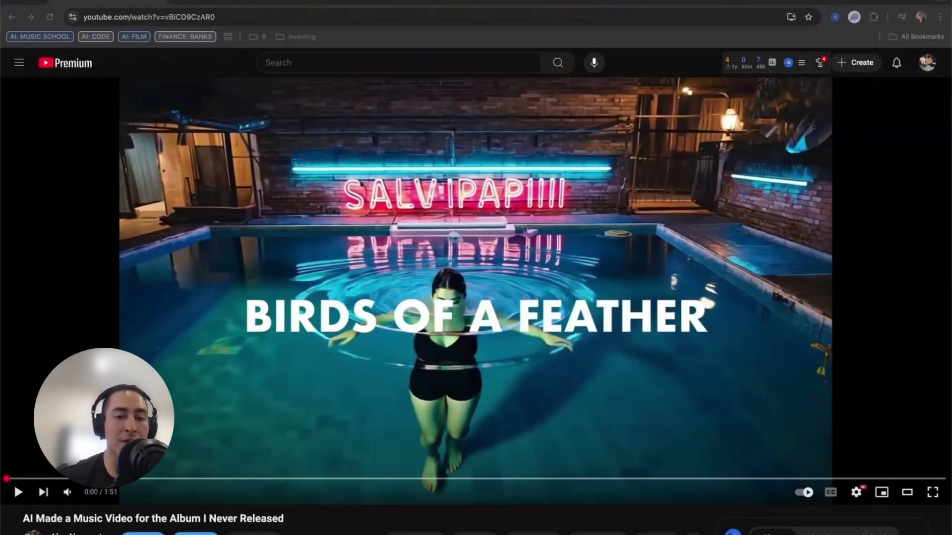
Play the music video, skip to 0:10 and then 0:23, mute it, and pause at 0:30
left_click(200, 368)
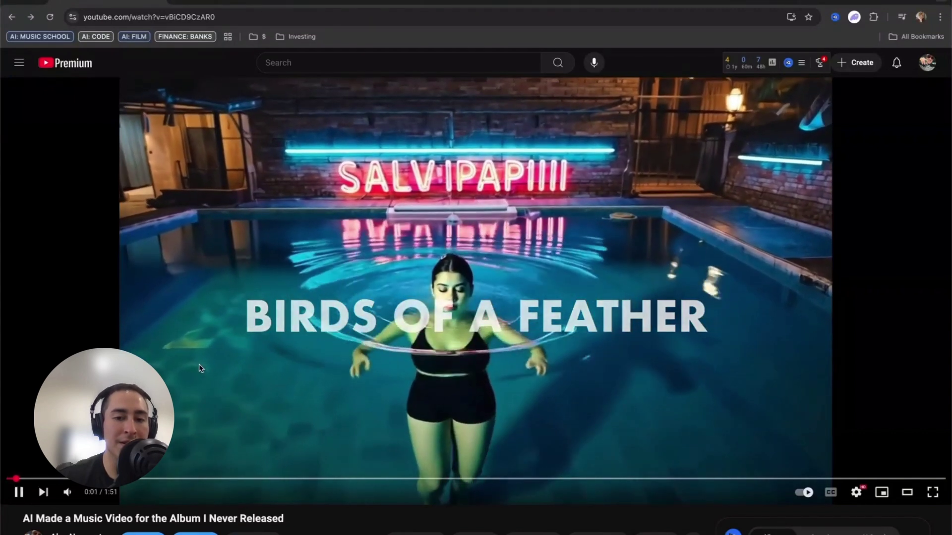
left_click(200, 368)
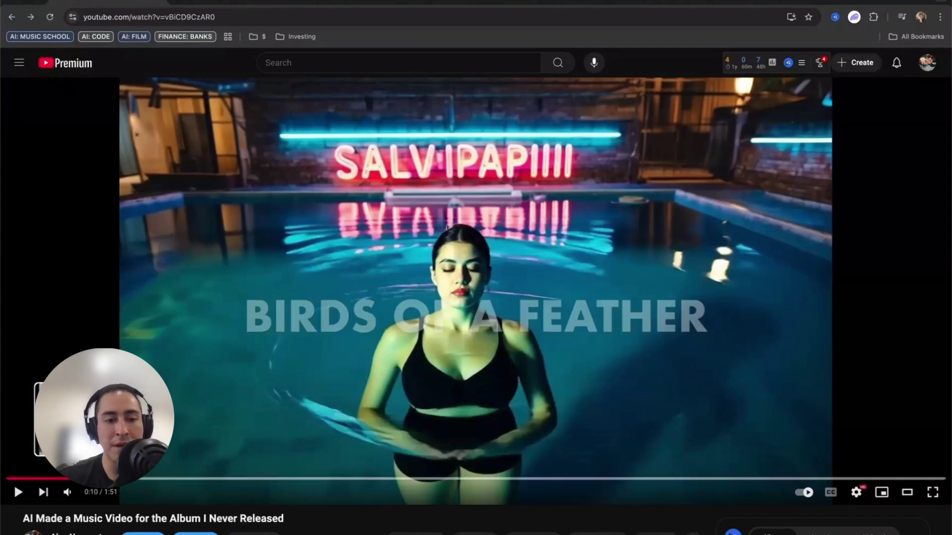
left_click(69, 479)
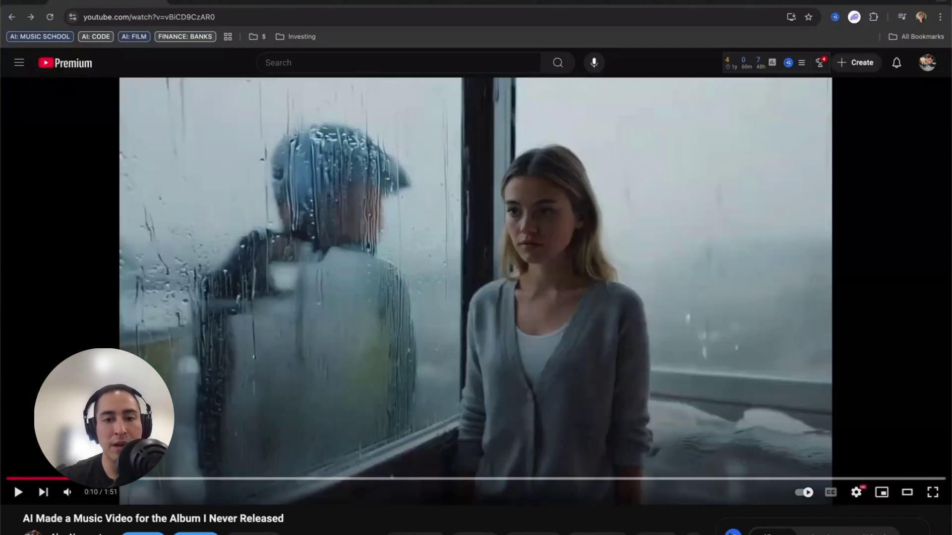
key("space")
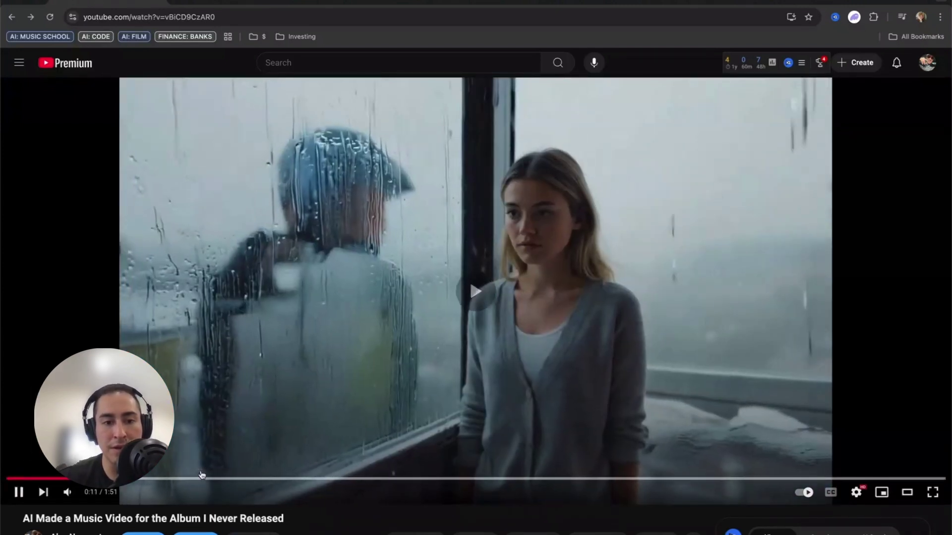
key("space")
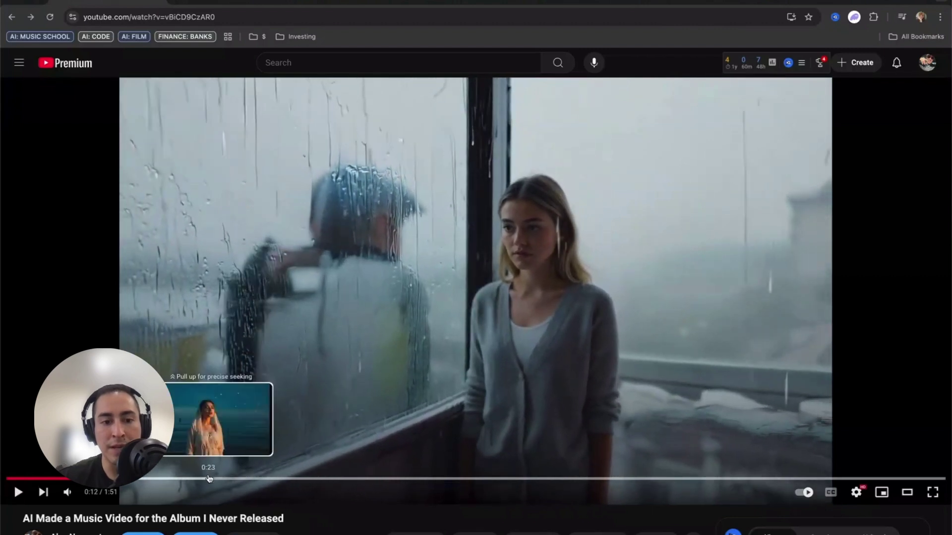
left_click(210, 479)
key("space")
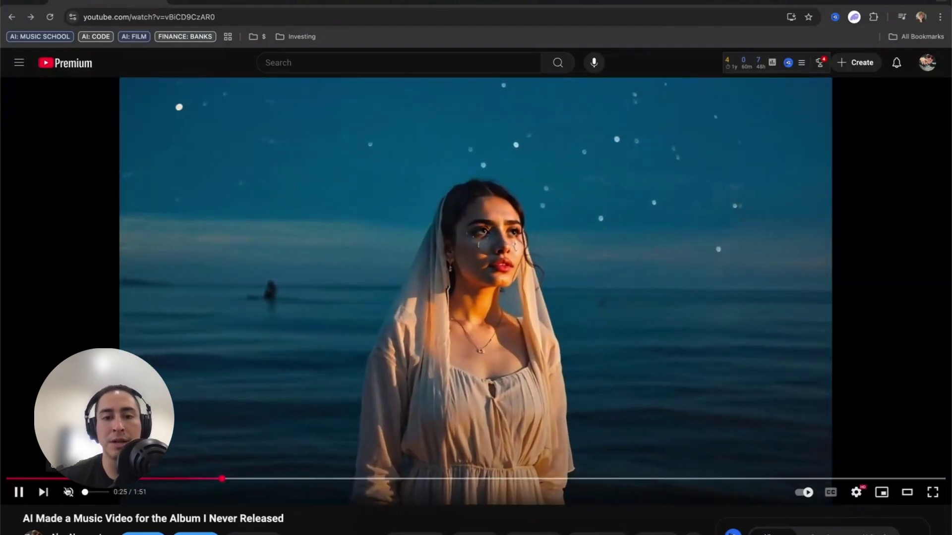
left_click(67, 492)
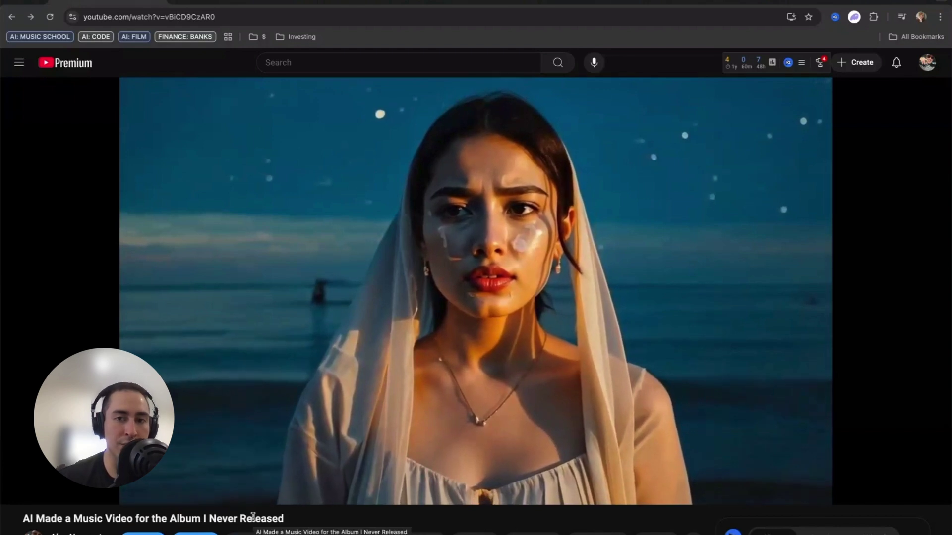
key("space")
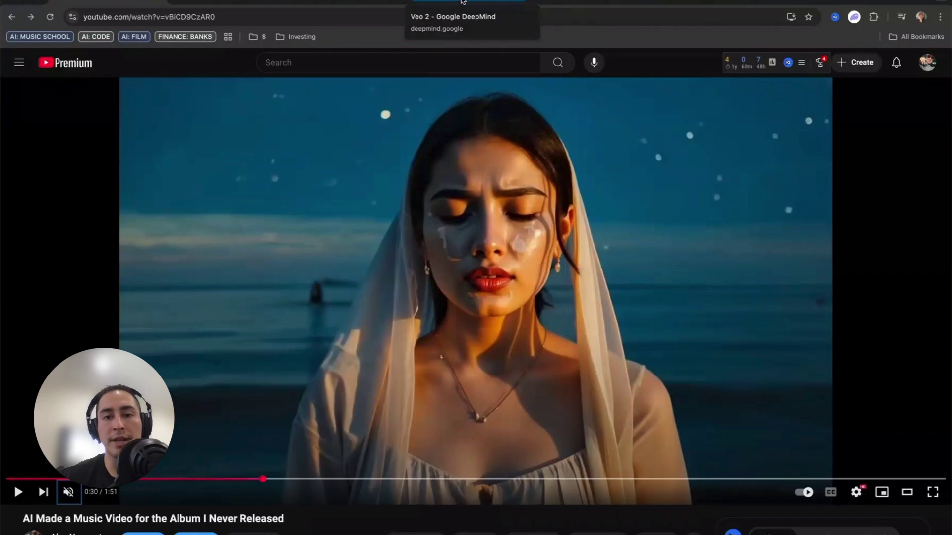
Scroll through the Veo 2 page, then try the Pika Labs VideoGen generator
left_click(463, 2)
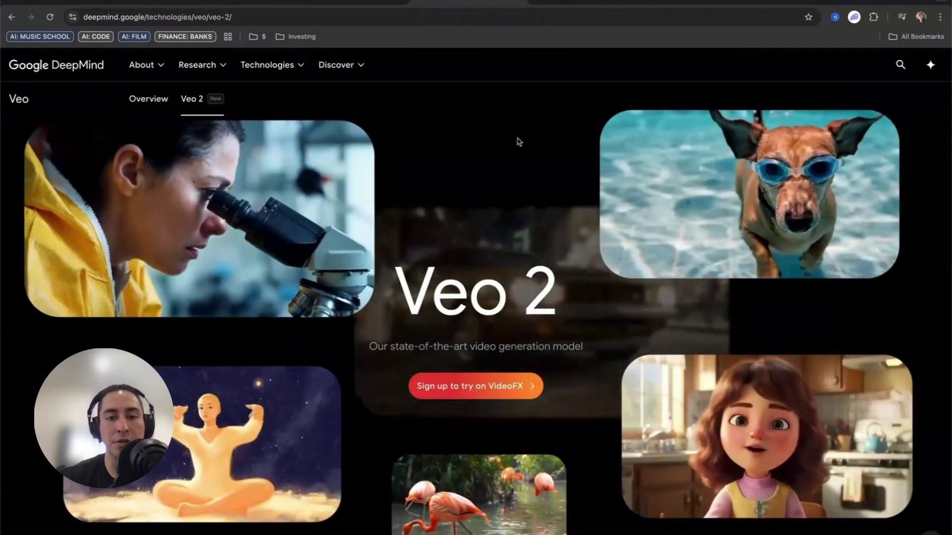
scroll(516, 195, "down", 1)
scroll(515, 195, "down", 2)
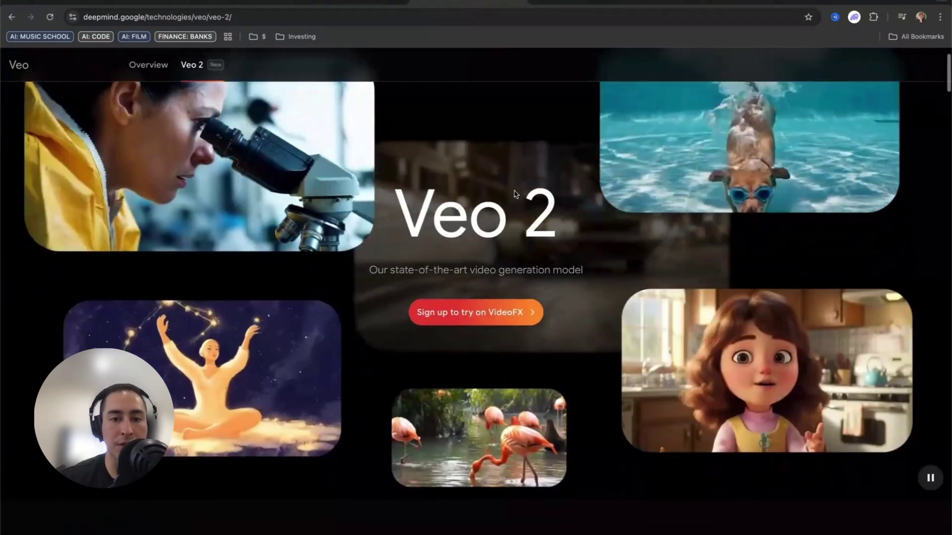
scroll(521, 231, "down", 3)
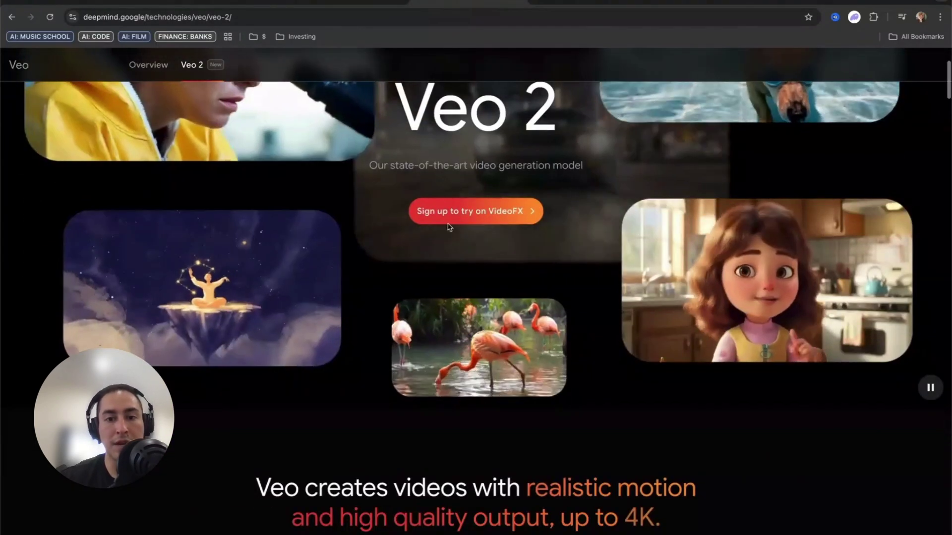
scroll(521, 132, "down", 5)
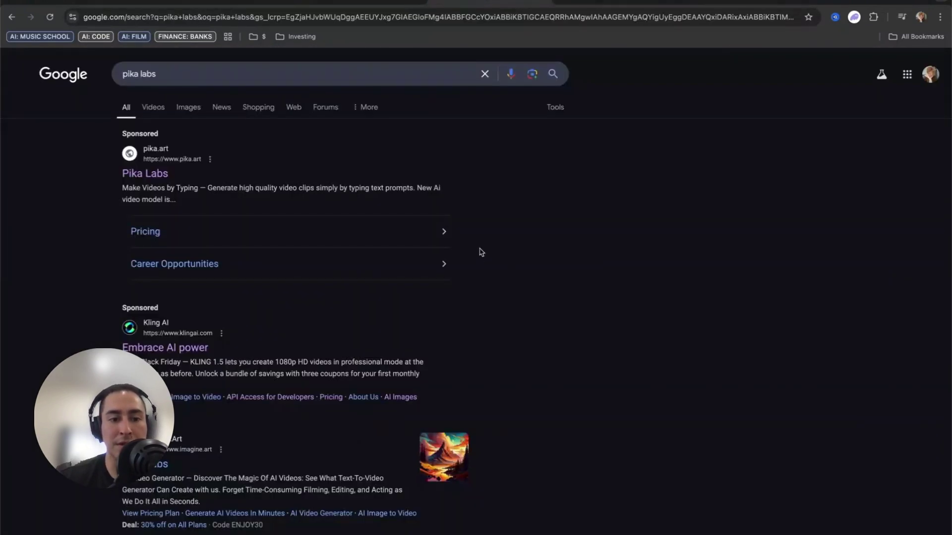
scroll(481, 251, "down", 3)
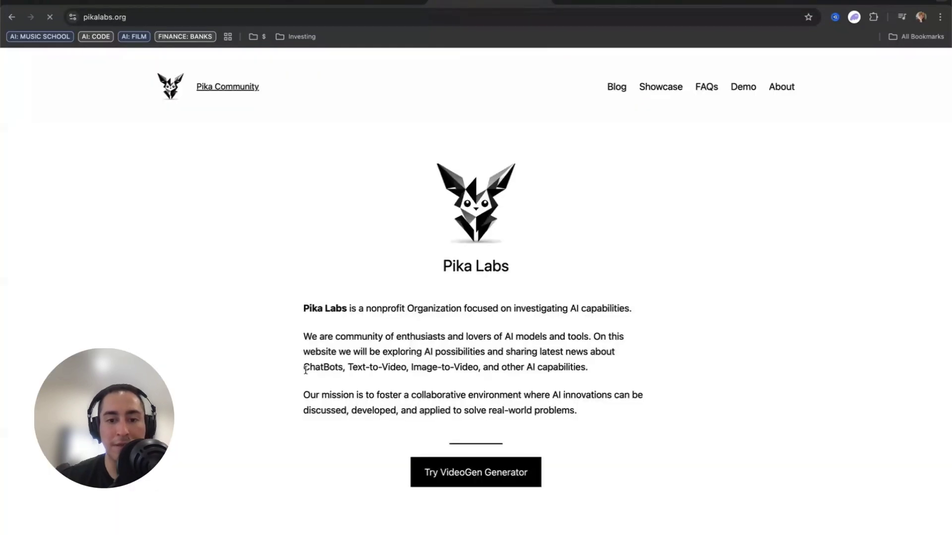
scroll(306, 371, "down", 3)
left_click(378, 363)
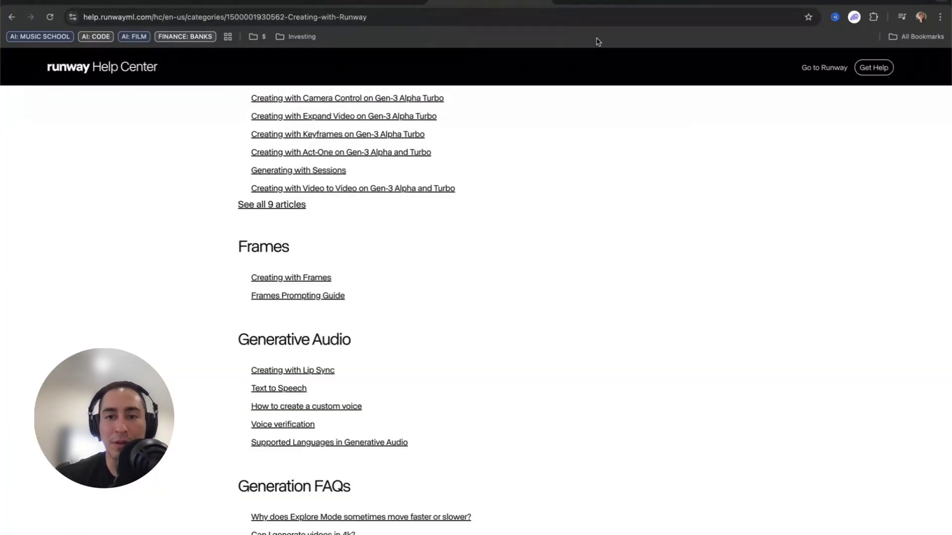
Scroll to the top of the Creating with Runway page, then switch to the Kling AI tab
scroll(583, 52, "up", 6)
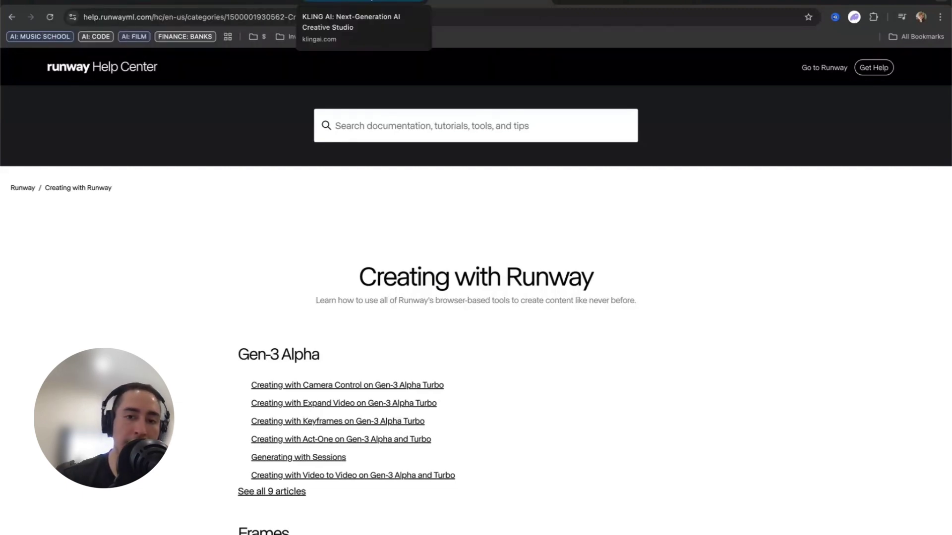
left_click(364, 2)
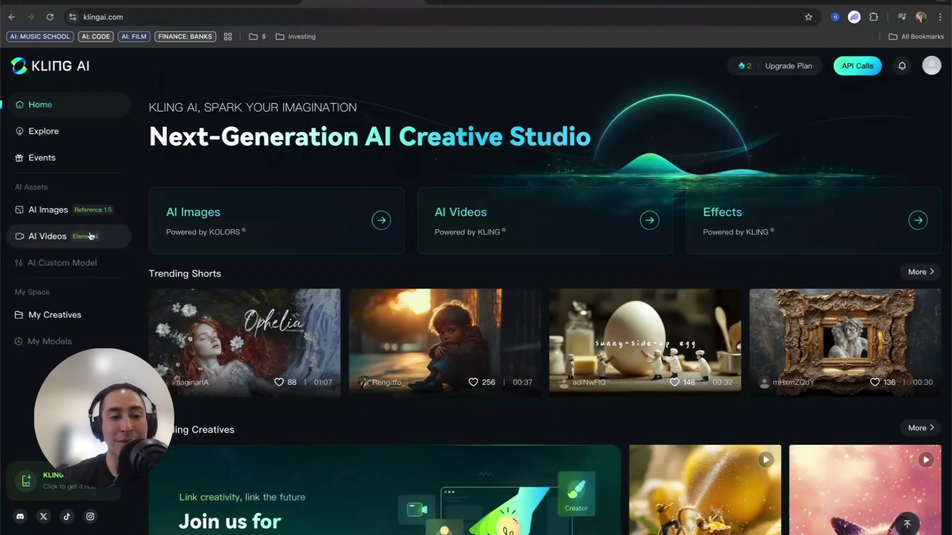
Open the earlier nurse image-to-video generation under AI Videos and watch its clip enlarged
left_click(42, 240)
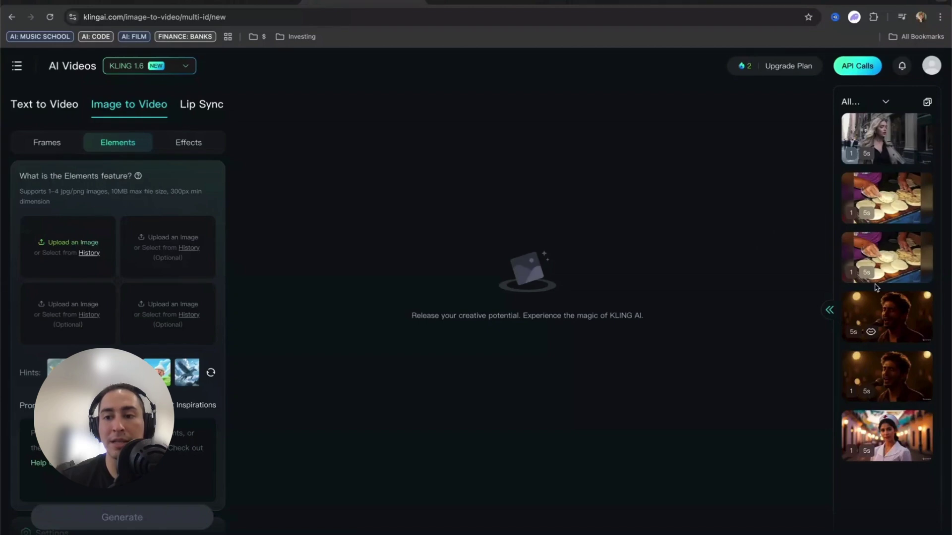
scroll(875, 287, "down", 1)
left_click(891, 417)
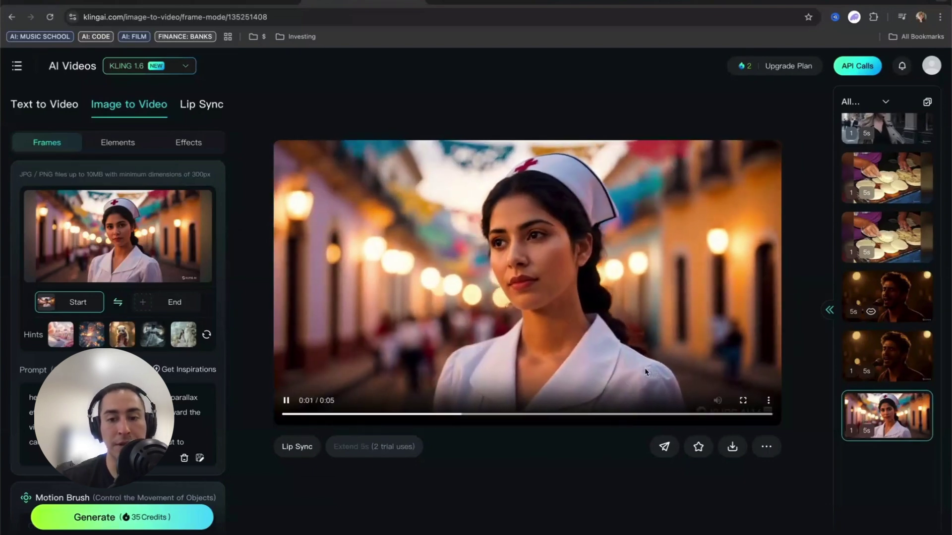
left_click(645, 368)
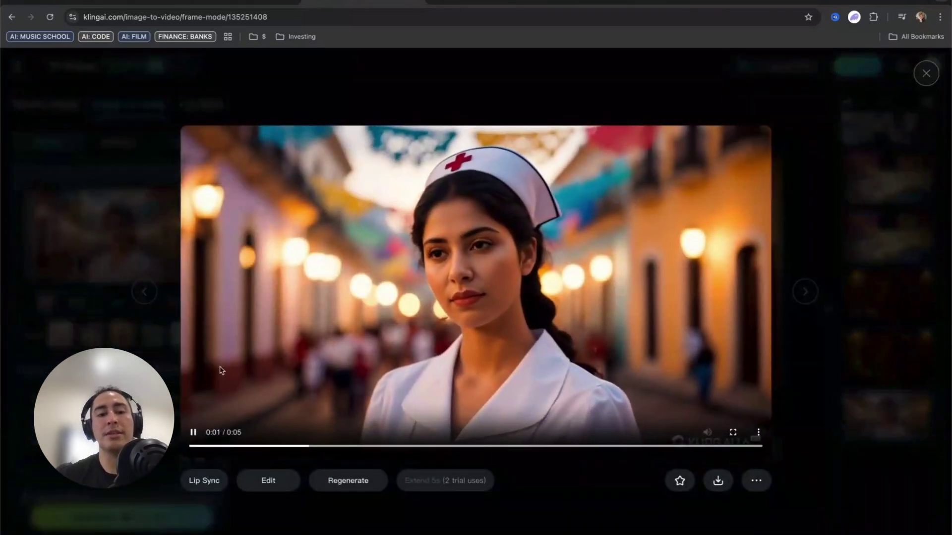
left_click(193, 432)
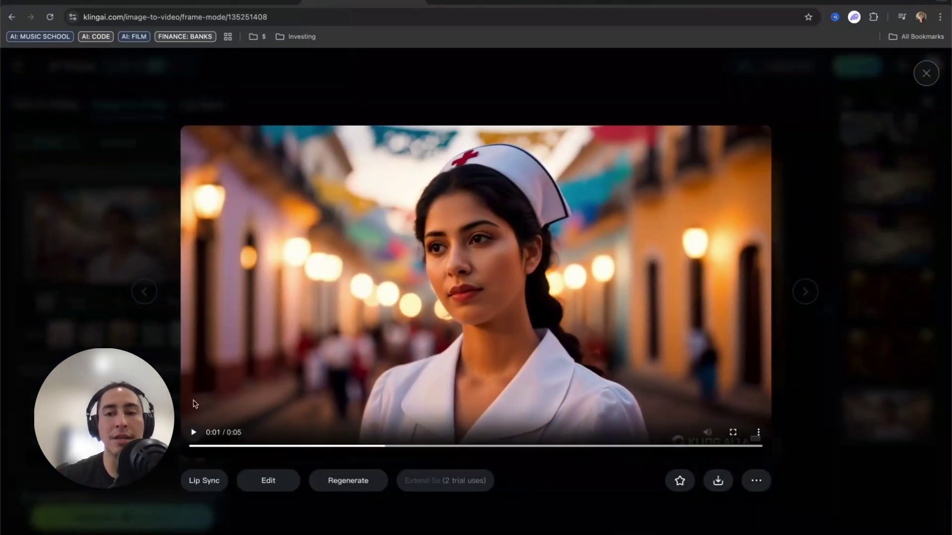
left_click(929, 80)
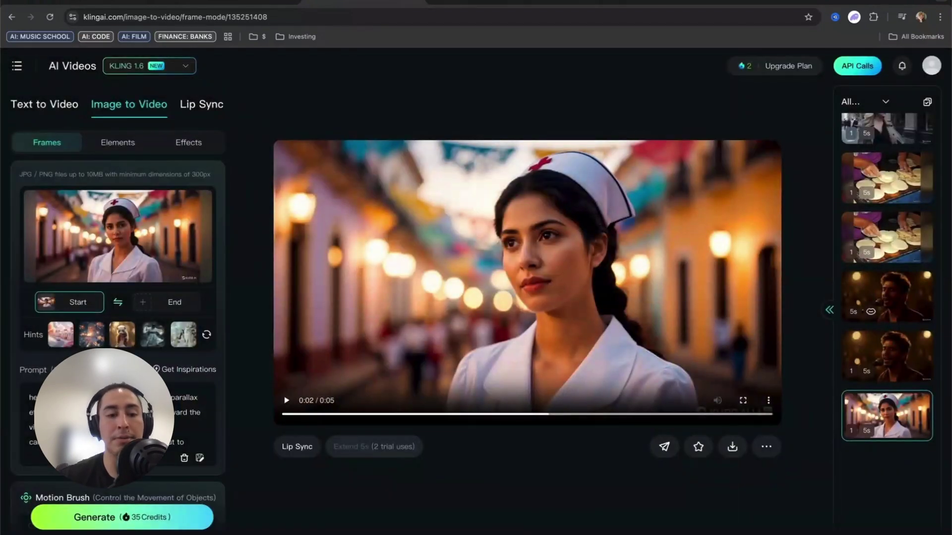
Select the nurse video's full prompt text, then return to the Runway Help Center
key("ctrl+a")
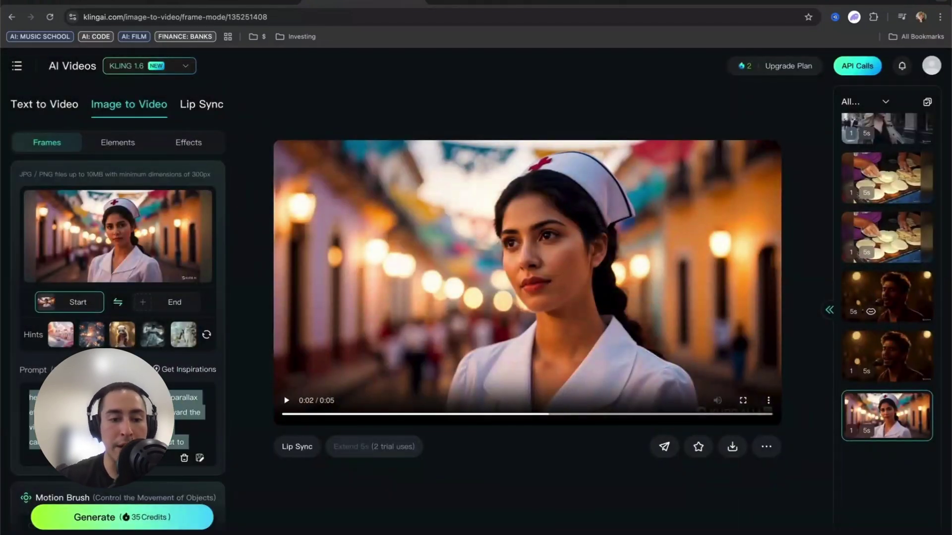
left_click(189, 438)
key("super+shift+Left")
key("shift+Up")
key("shift+Up")
key("shift+Up")
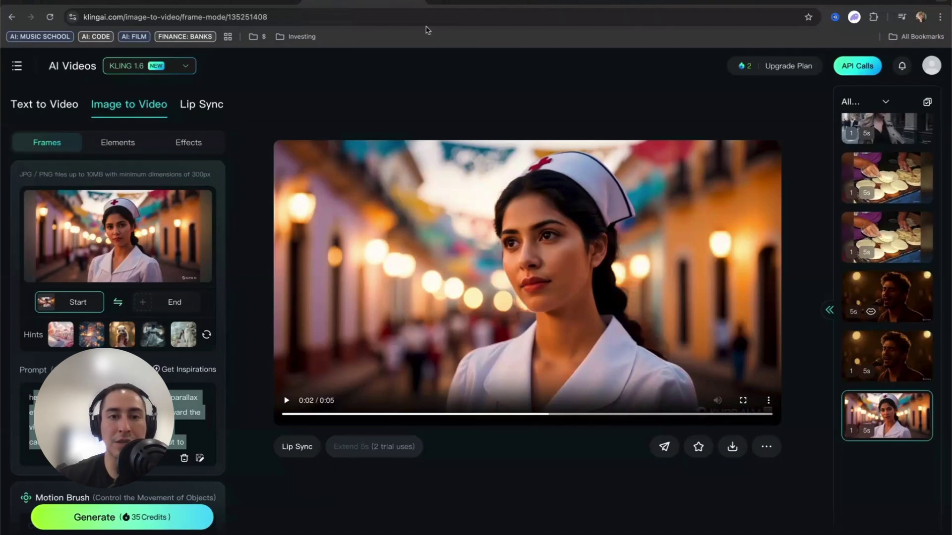
left_click(426, 3)
Scroll through the Gen-3 Alpha and Frames articles, then go to the Runway dashboard tab
scroll(321, 238, "down", 2)
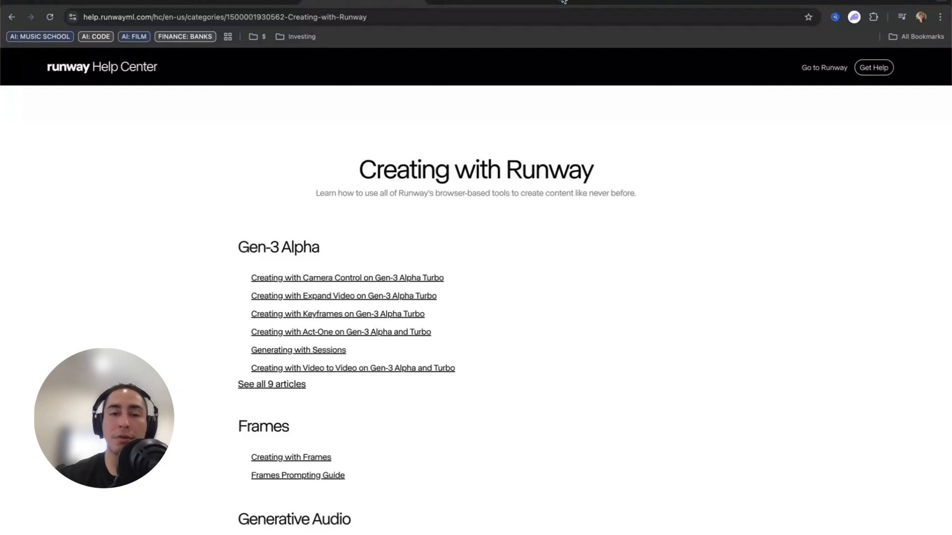
scroll(663, 324, "down", 1)
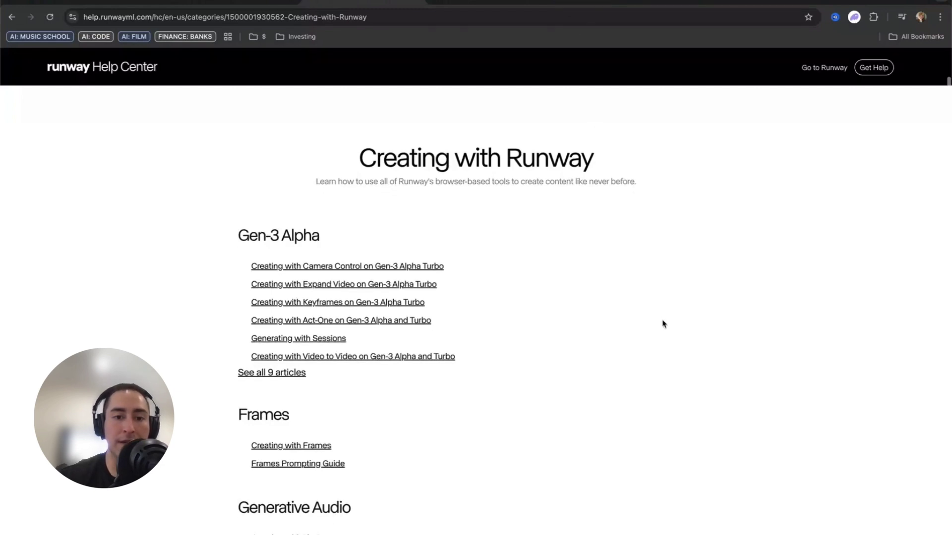
scroll(663, 324, "down", 1)
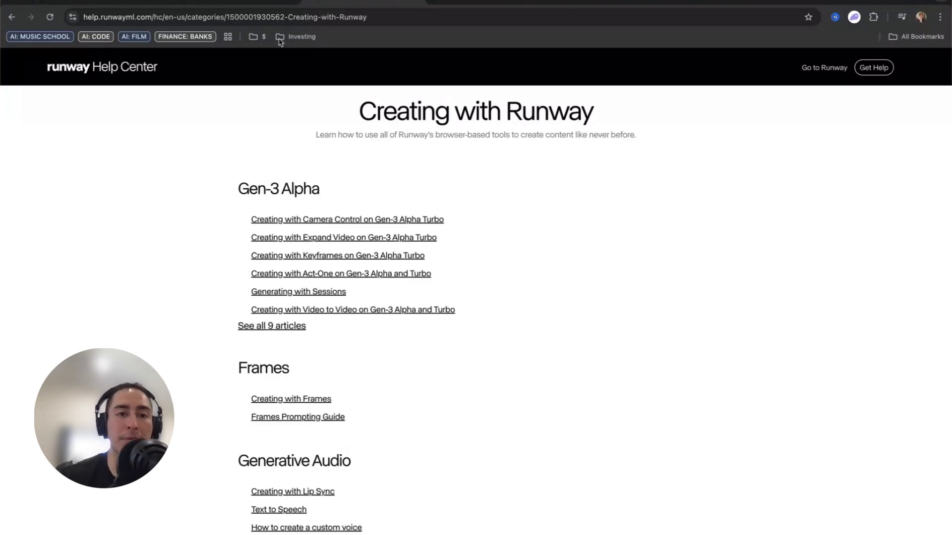
left_click(253, 4)
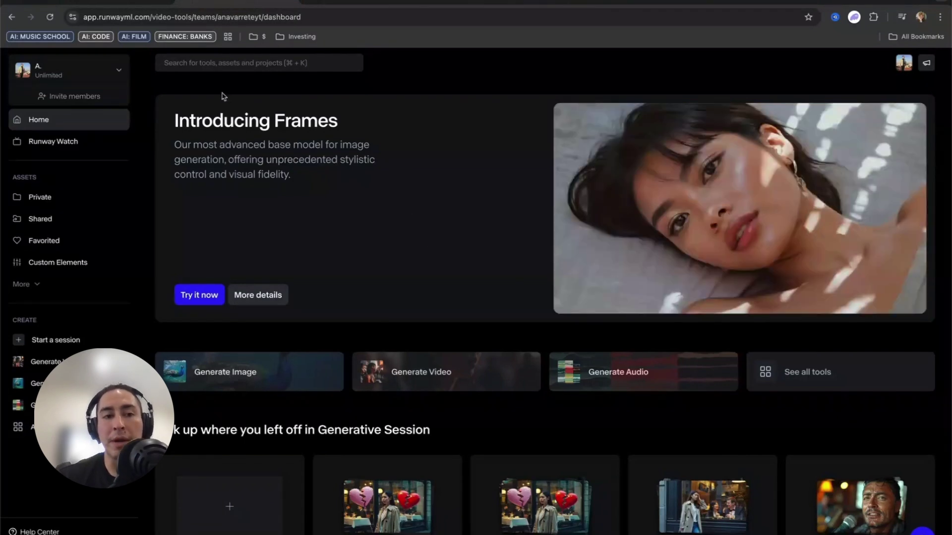
left_click(120, 72)
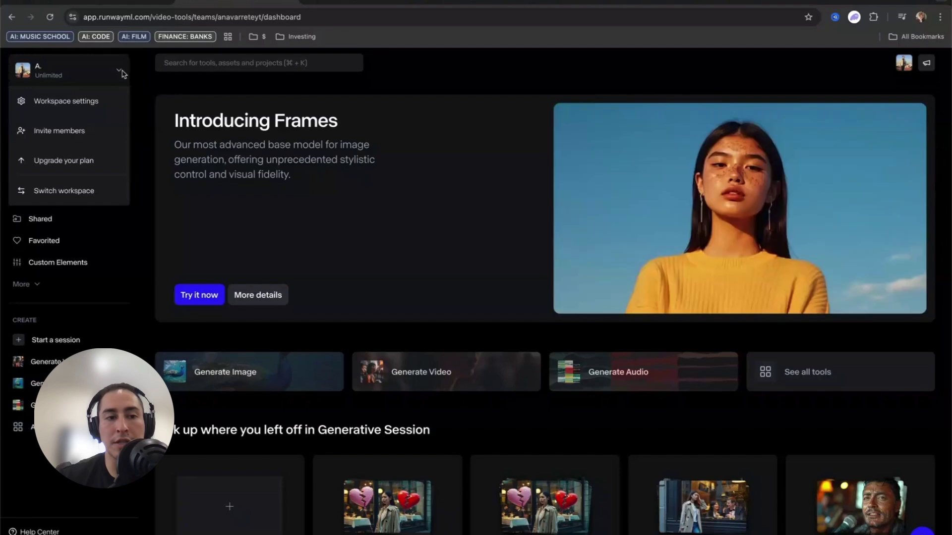
double_click(73, 161)
right_click(73, 160)
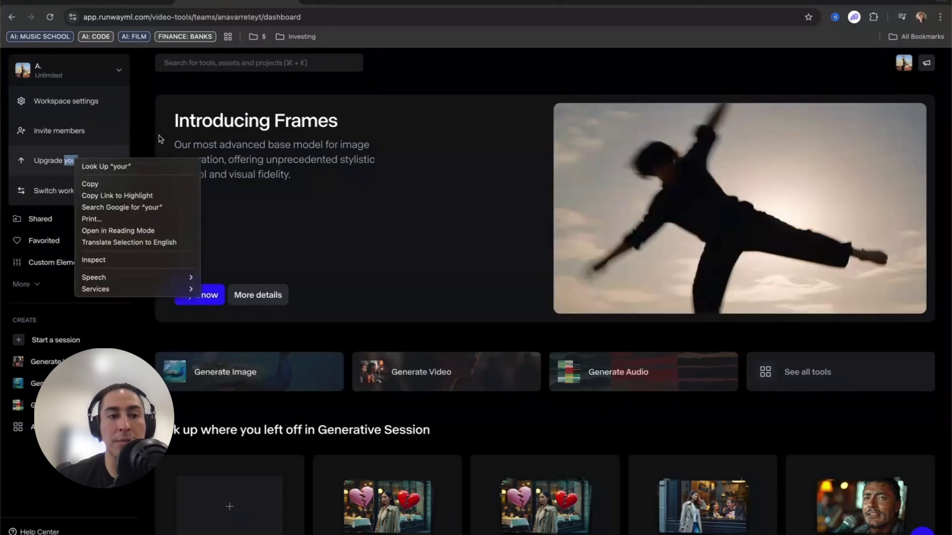
key("Escape")
left_click(79, 161)
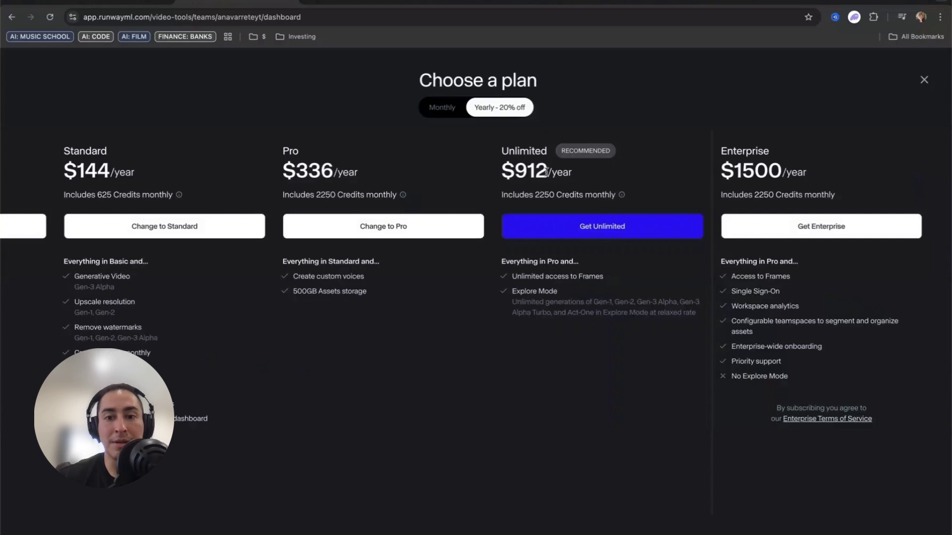
left_click_drag(547, 171, 501, 171)
left_click(443, 110)
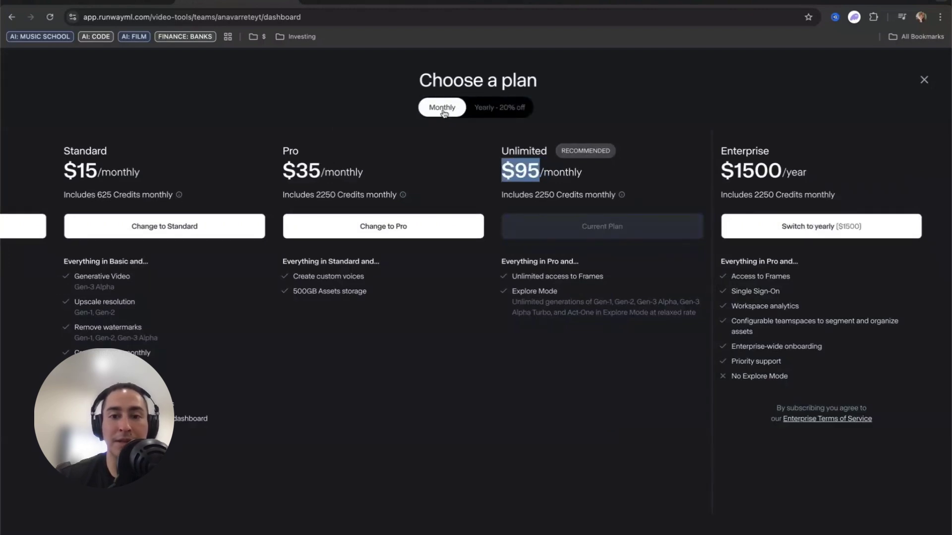
left_click(451, 153)
double_click(511, 169)
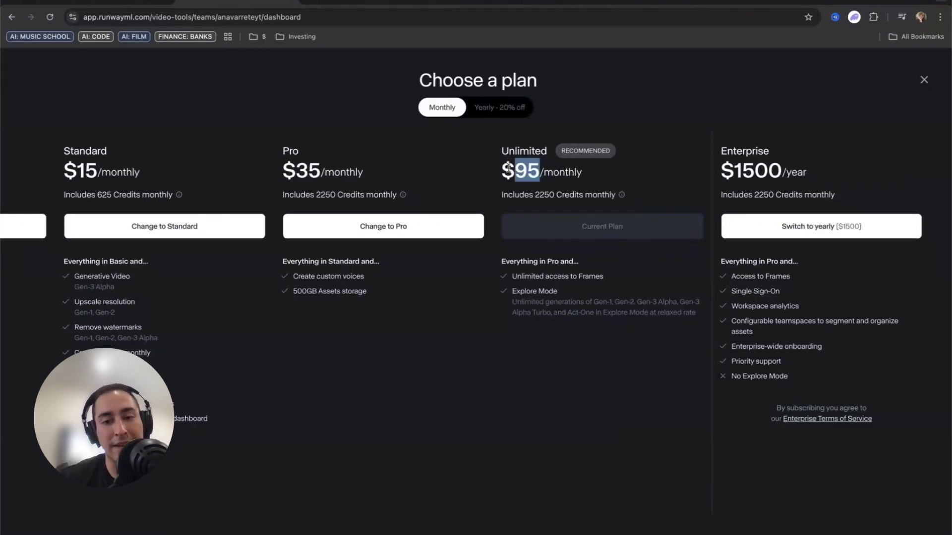
left_click_drag(496, 171, 540, 171)
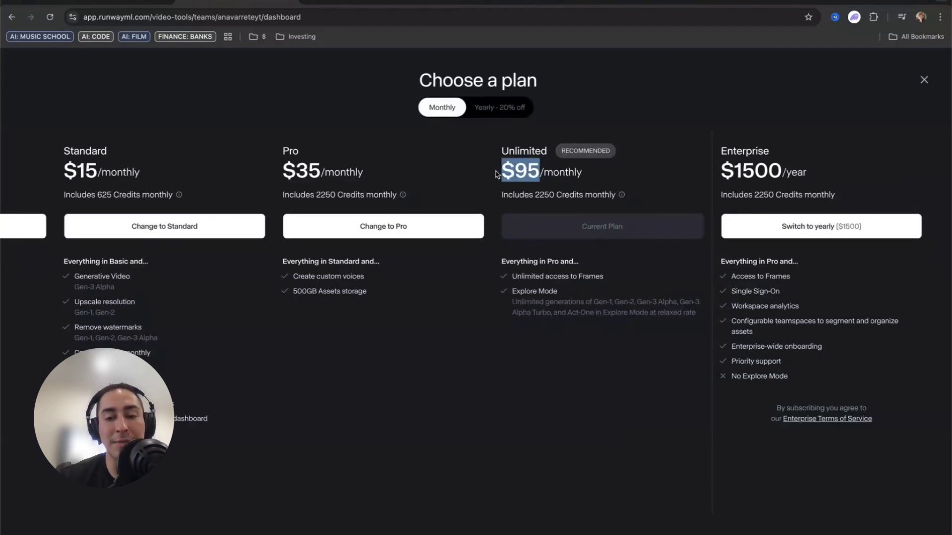
left_click(527, 172)
triple_click(527, 172)
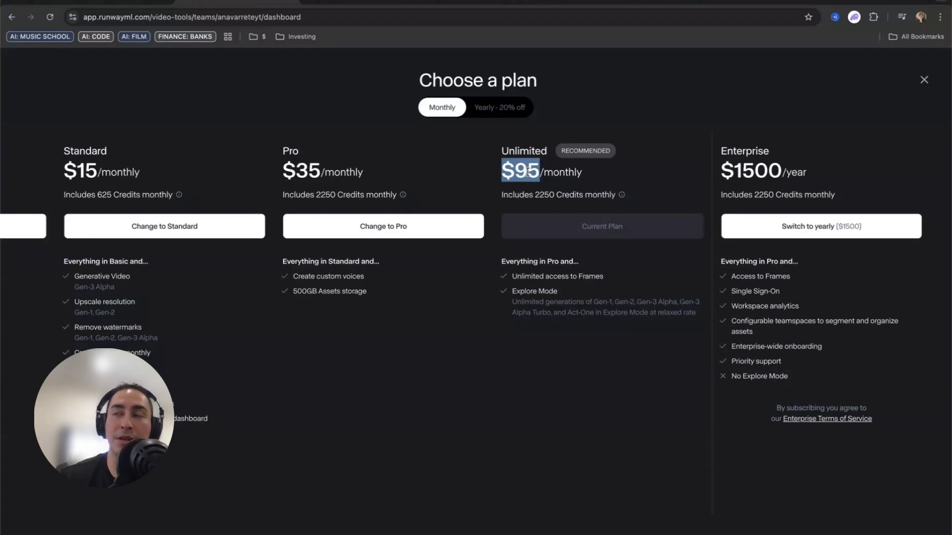
left_click(470, 159)
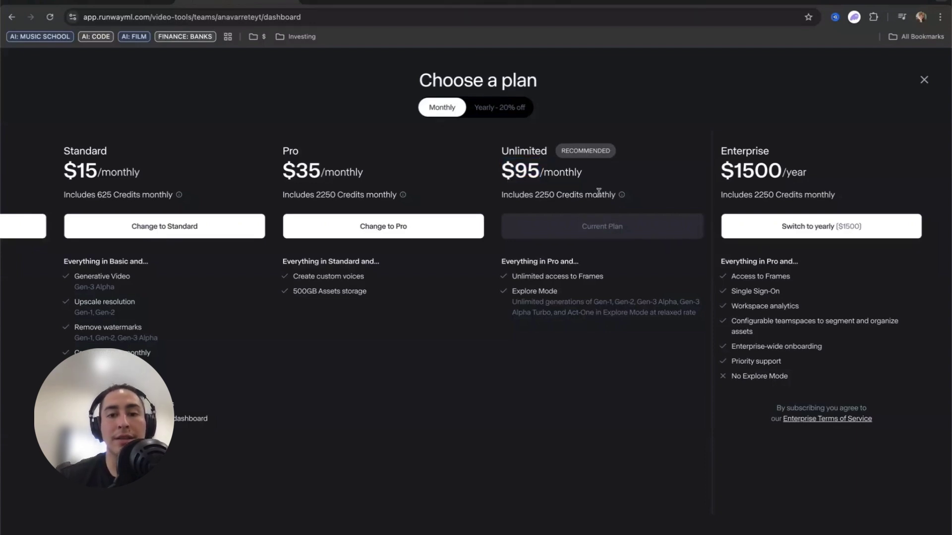
double_click(544, 195)
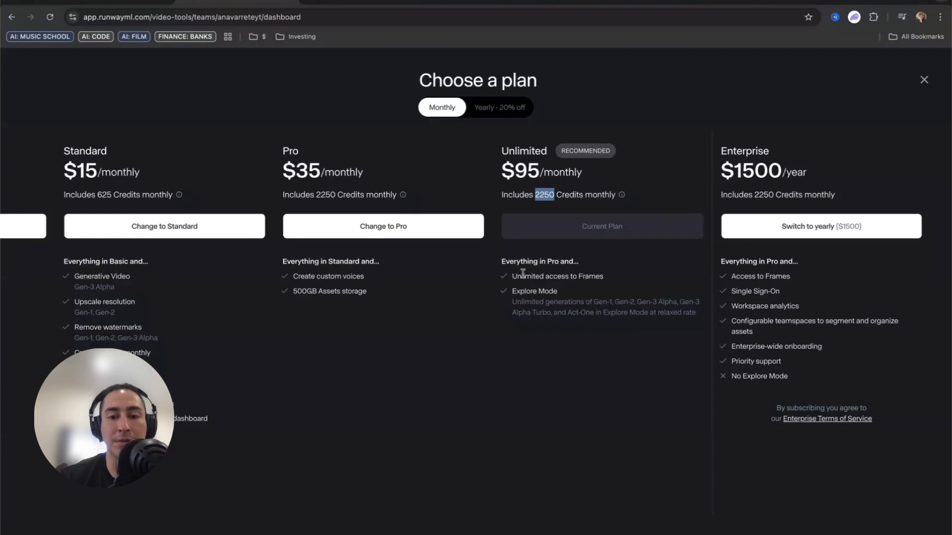
left_click_drag(284, 165, 358, 170)
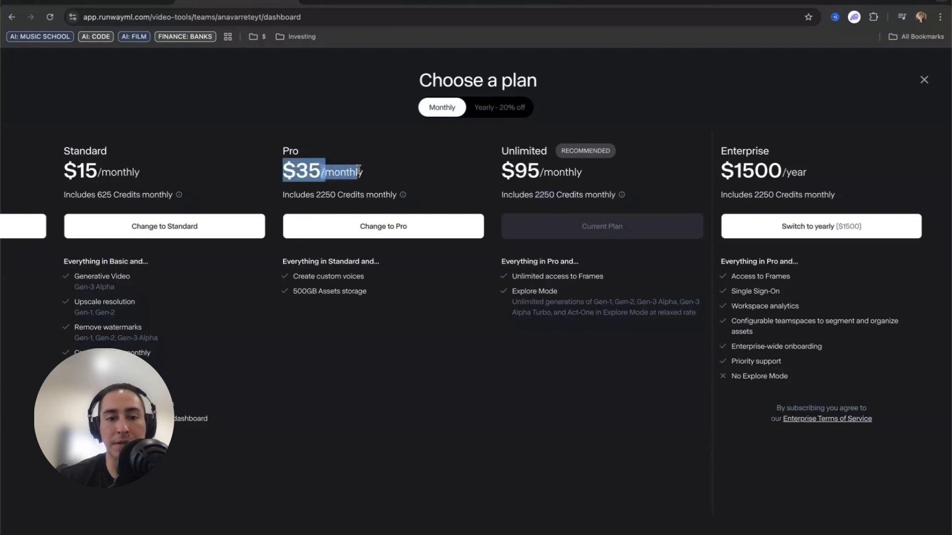
double_click(89, 164)
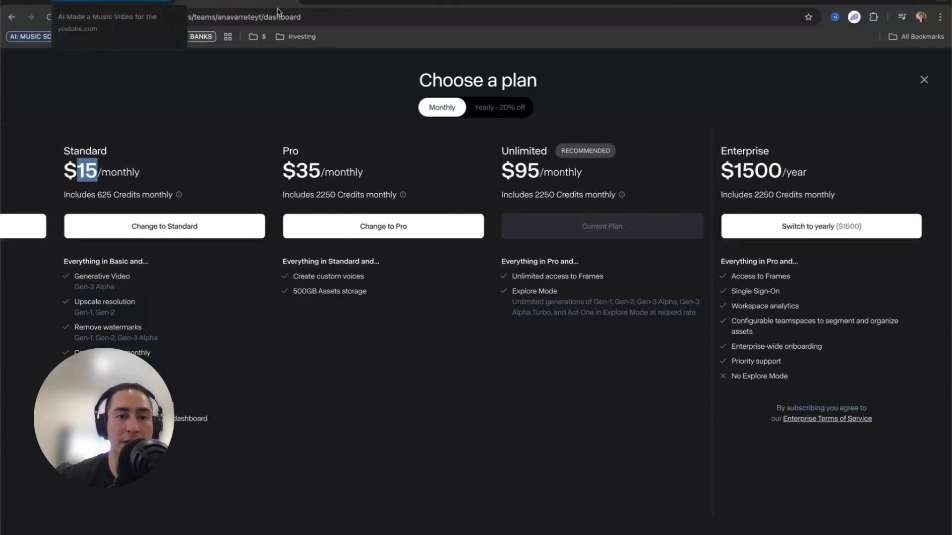
left_click(918, 84)
left_click(920, 82)
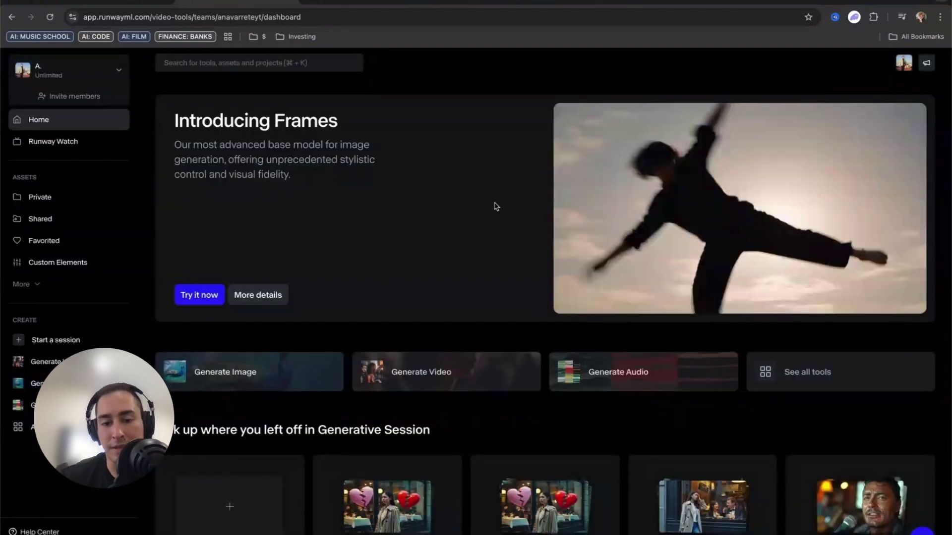
scroll(494, 206, "down", 4)
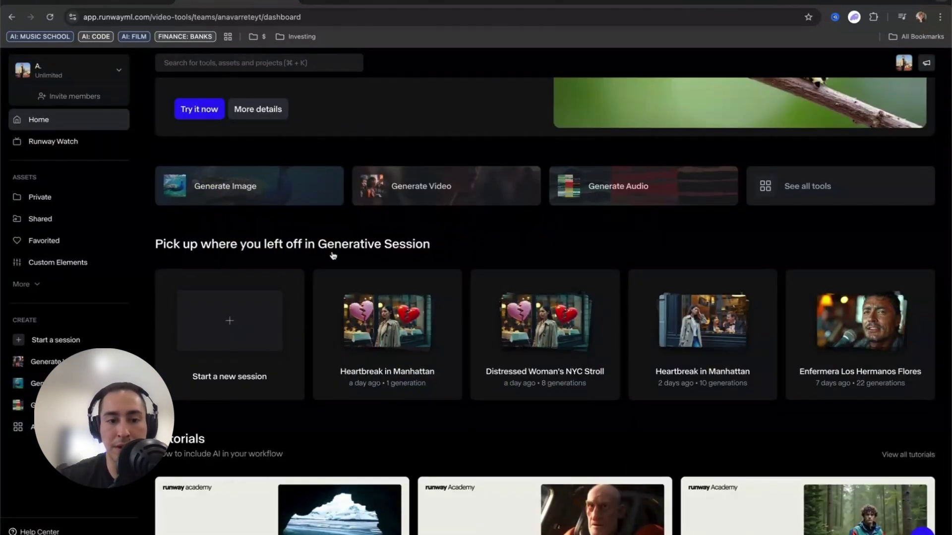
scroll(333, 256, "down", 1)
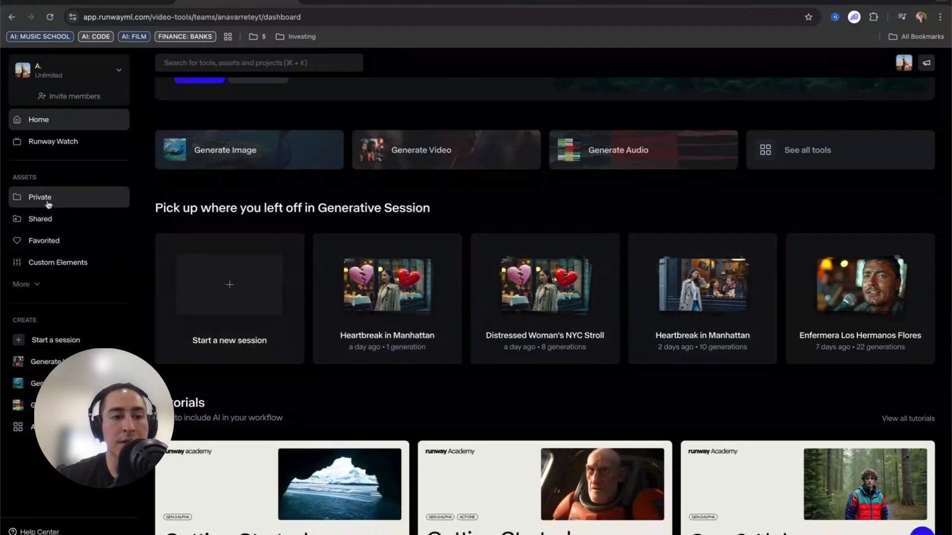
Expand More, go to Private assets, and open the BIRDS OF A FEATHER session folder
left_click(23, 284)
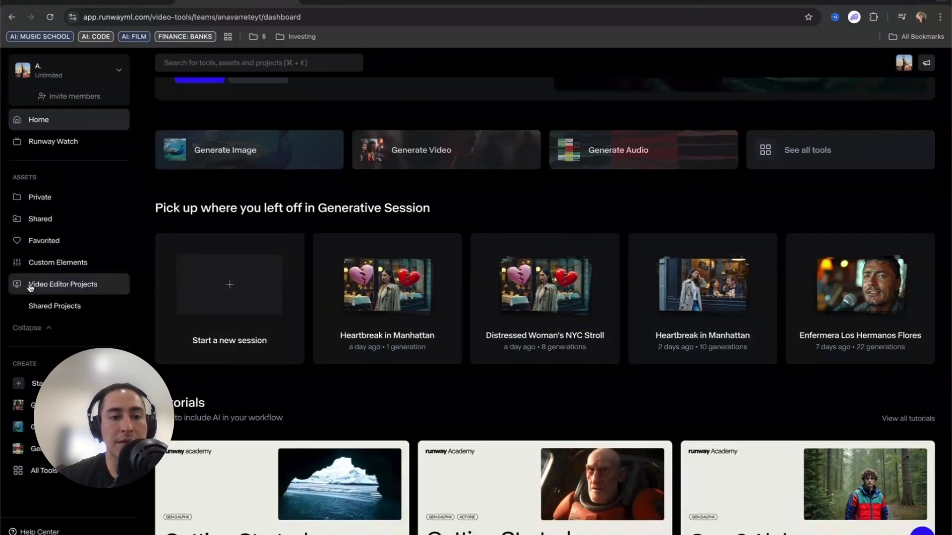
left_click(96, 303)
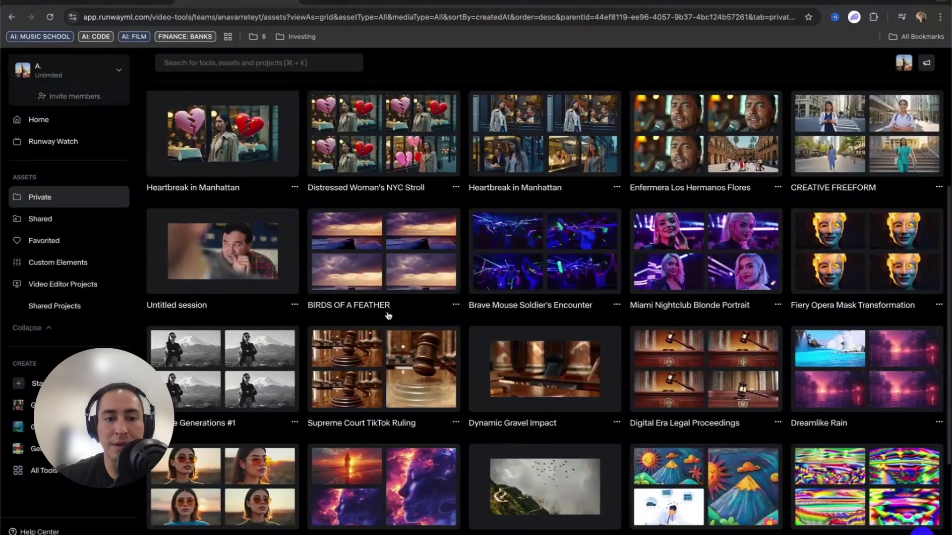
scroll(388, 316, "up", 1)
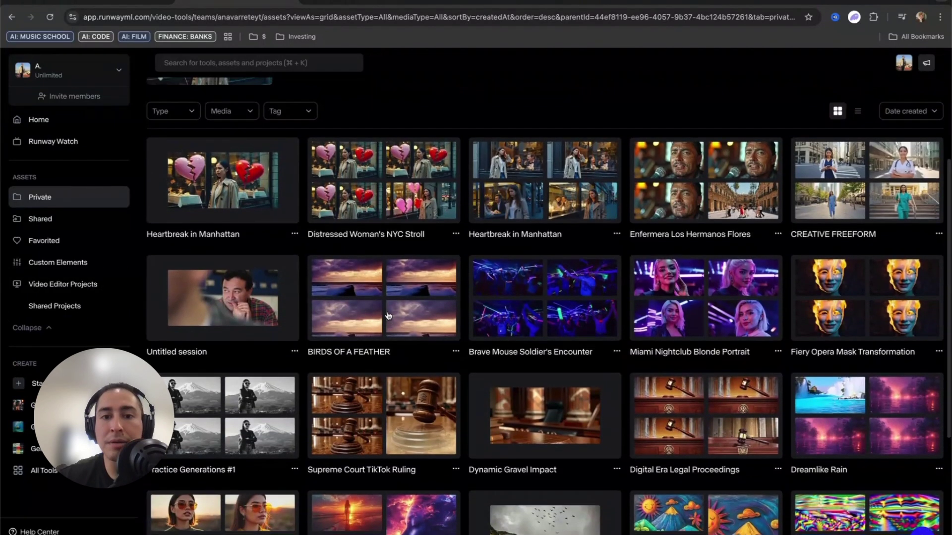
left_click(379, 346)
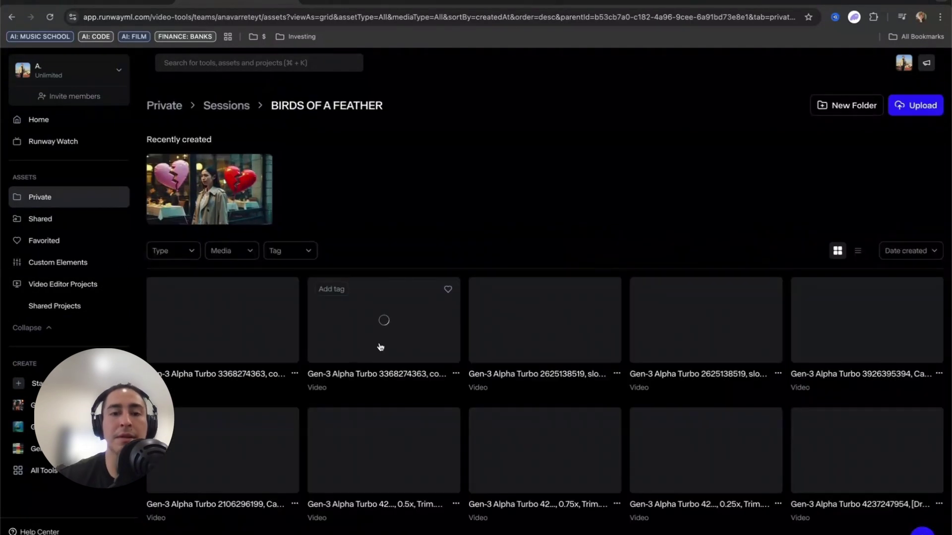
Scrub the music video to its 1:25 cliff scene, then return to the Runway tab
scroll(459, 267, "down", 3)
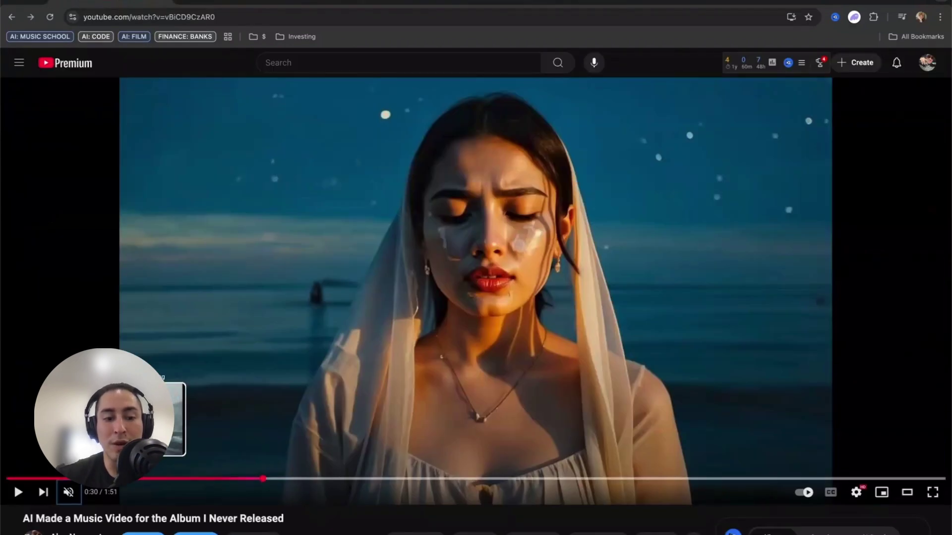
left_click_drag(146, 478, 732, 429)
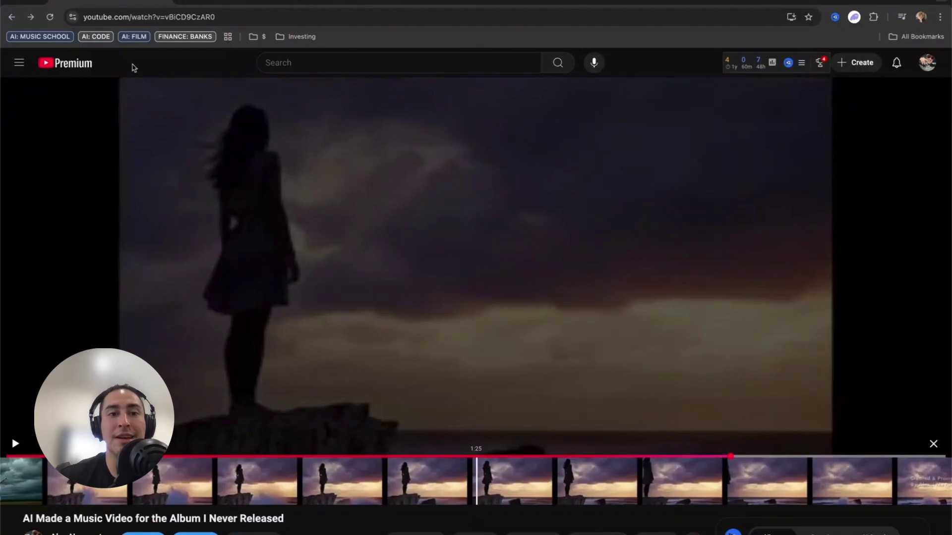
left_click(230, 2)
Scroll the asset grid and open the context menu for the second overhead centered bed portrait
scroll(429, 328, "down", 10)
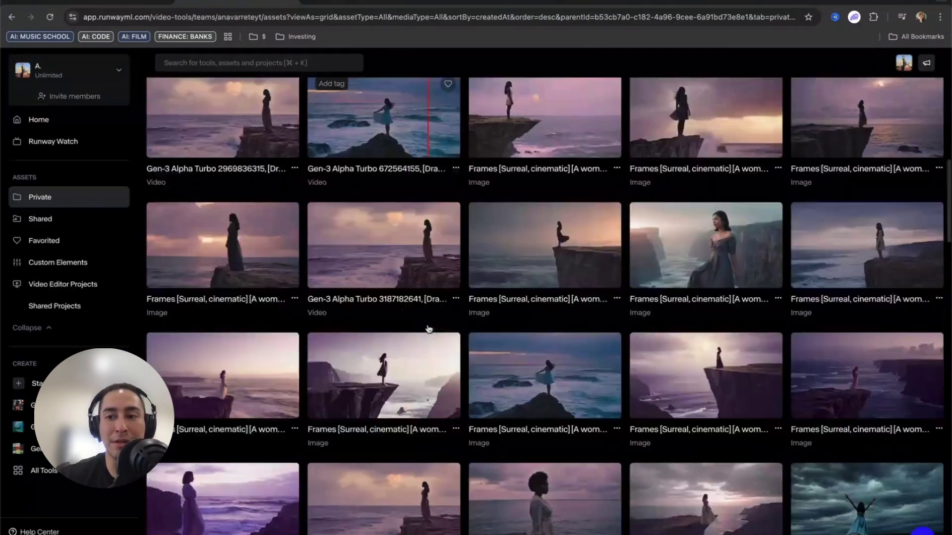
scroll(429, 329, "down", 15)
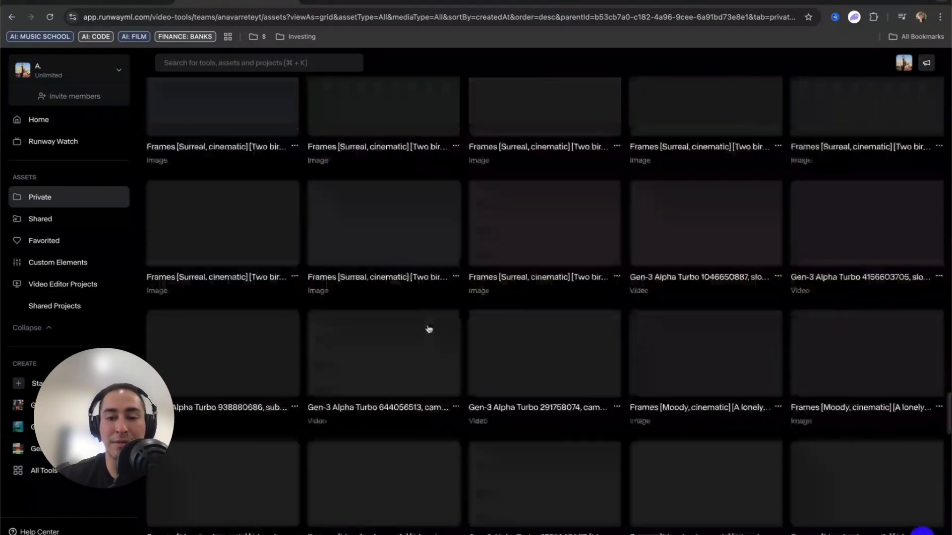
scroll(429, 329, "down", 15)
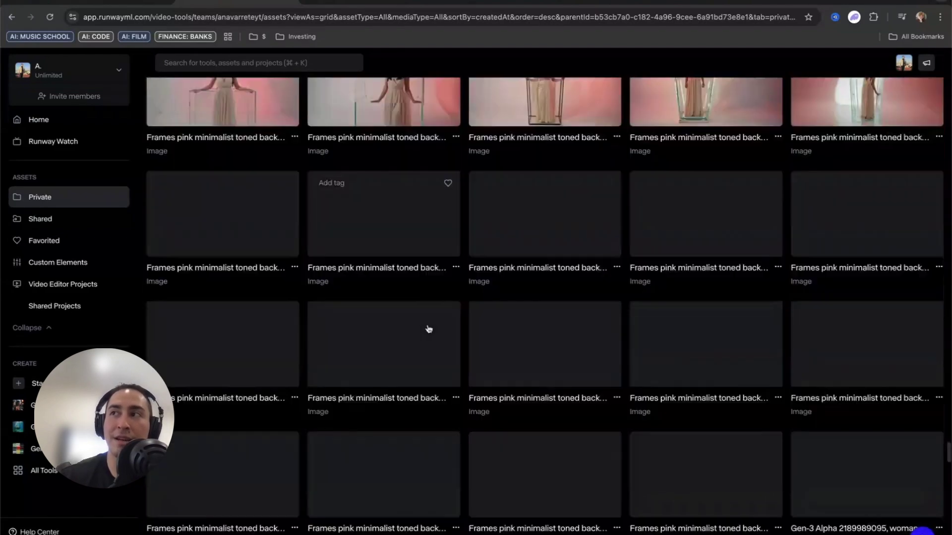
scroll(429, 329, "down", 5)
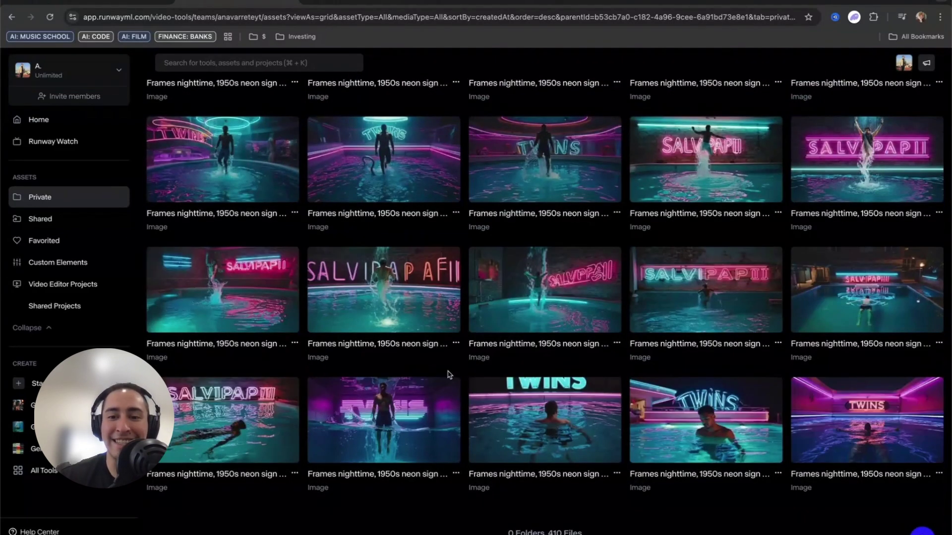
scroll(534, 366, "down", 5)
scroll(534, 367, "down", 2)
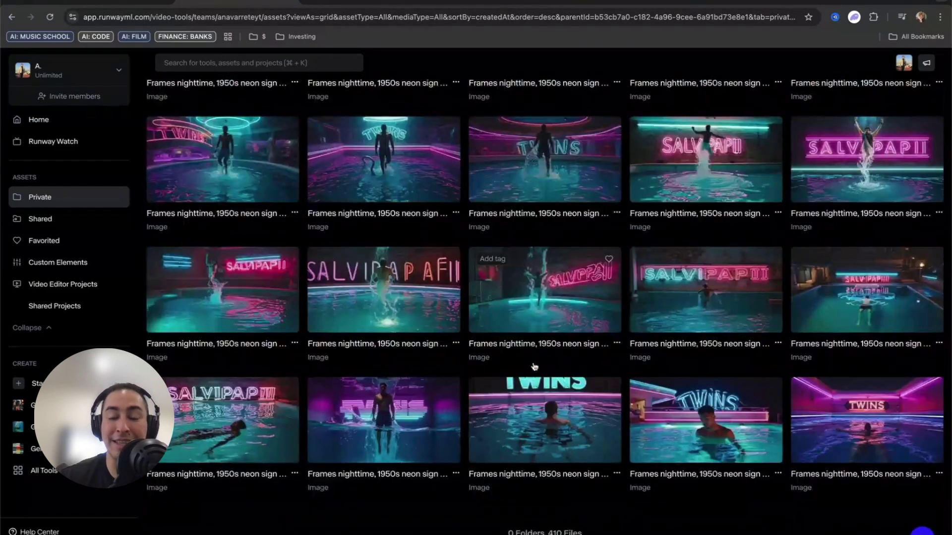
scroll(534, 367, "up", 4)
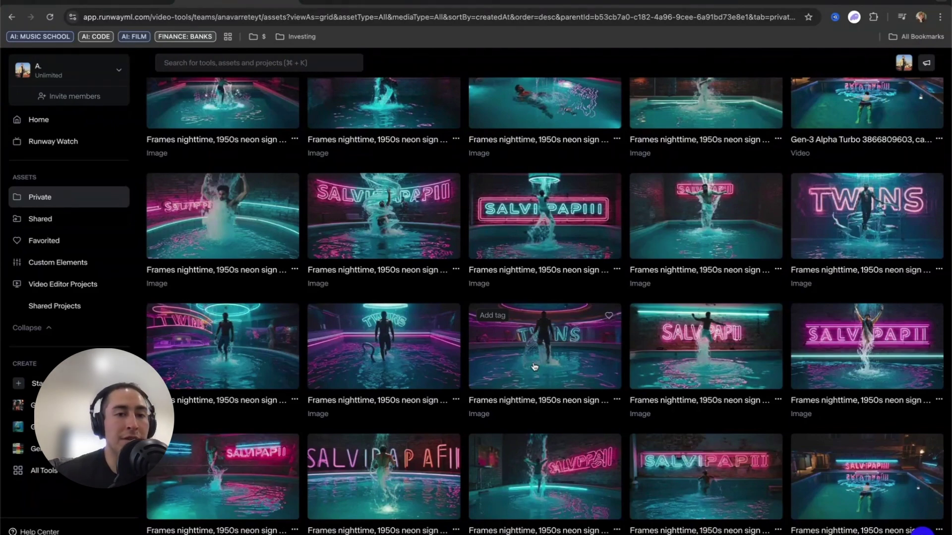
scroll(534, 366, "up", 7)
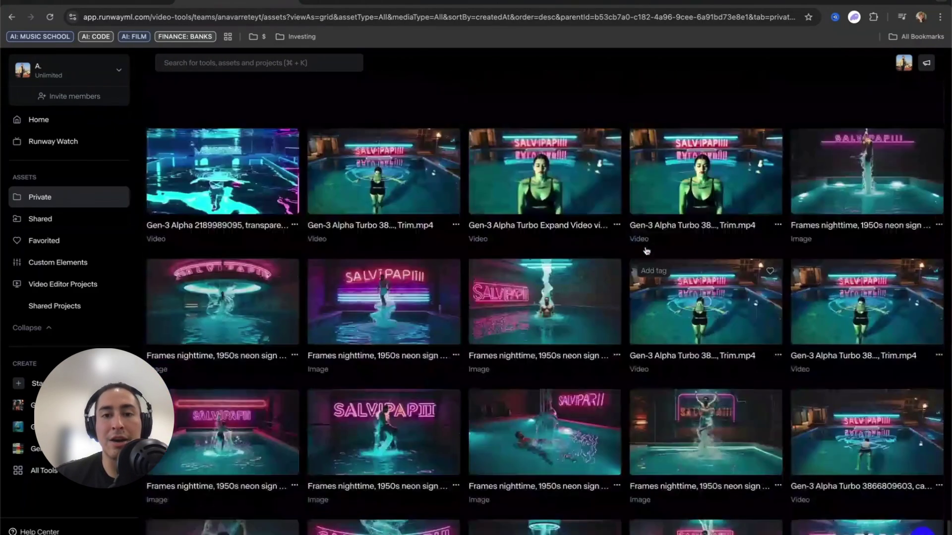
scroll(647, 250, "up", 1)
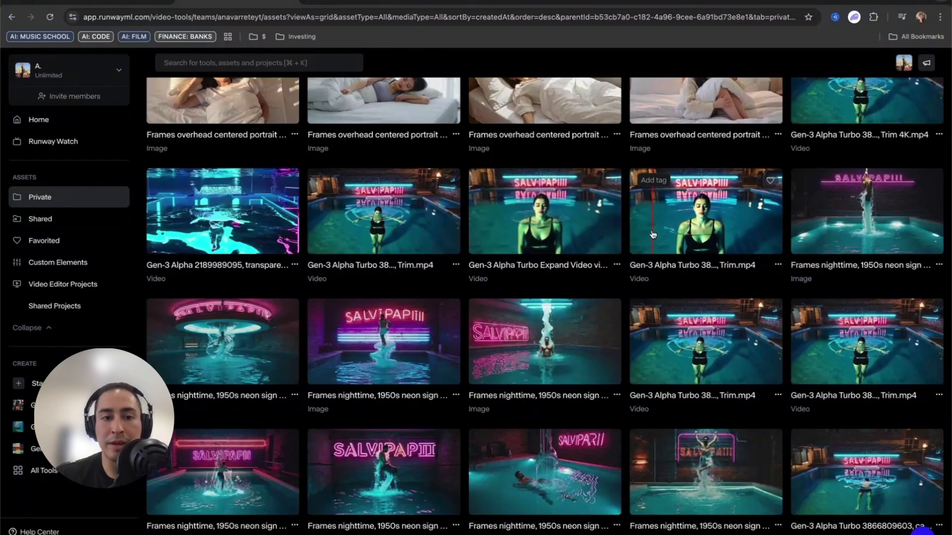
scroll(653, 234, "up", 3)
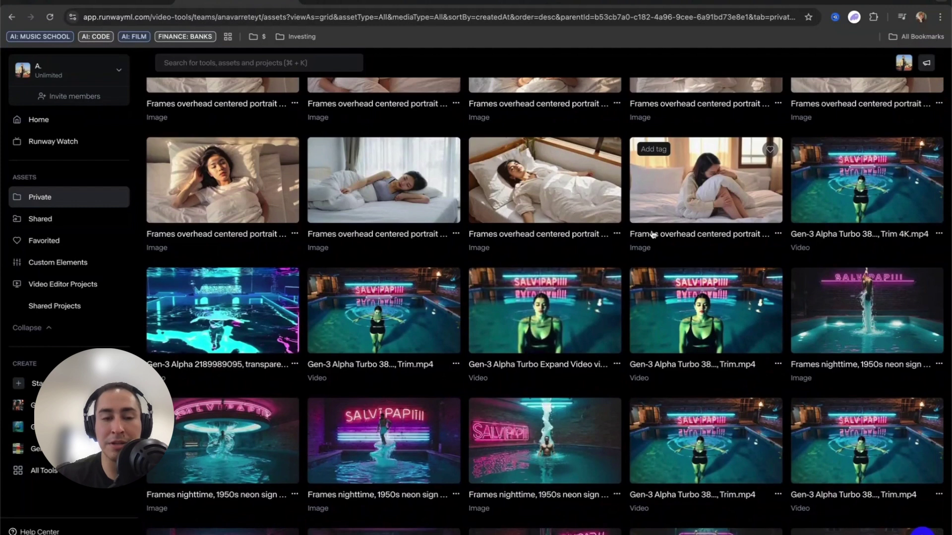
right_click(404, 187)
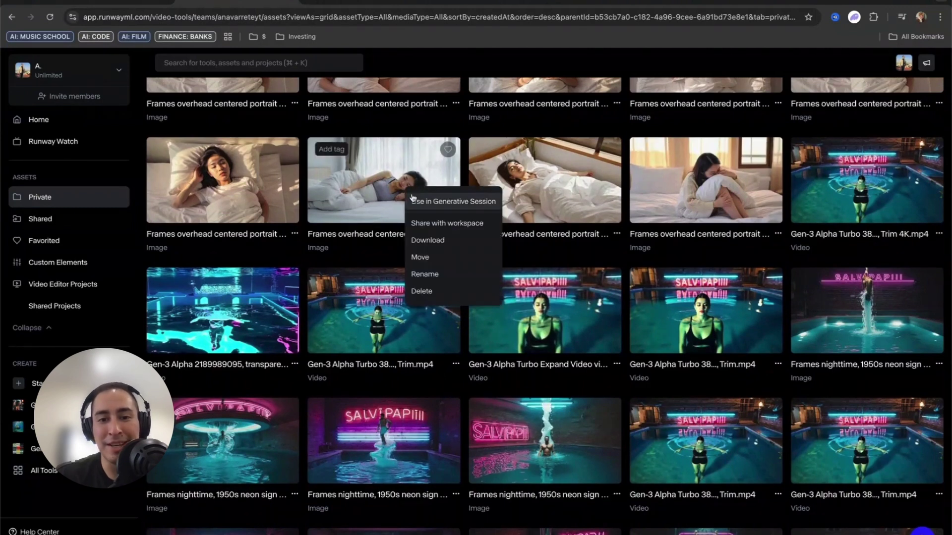
left_click(373, 192)
scroll(399, 215, "up", 2)
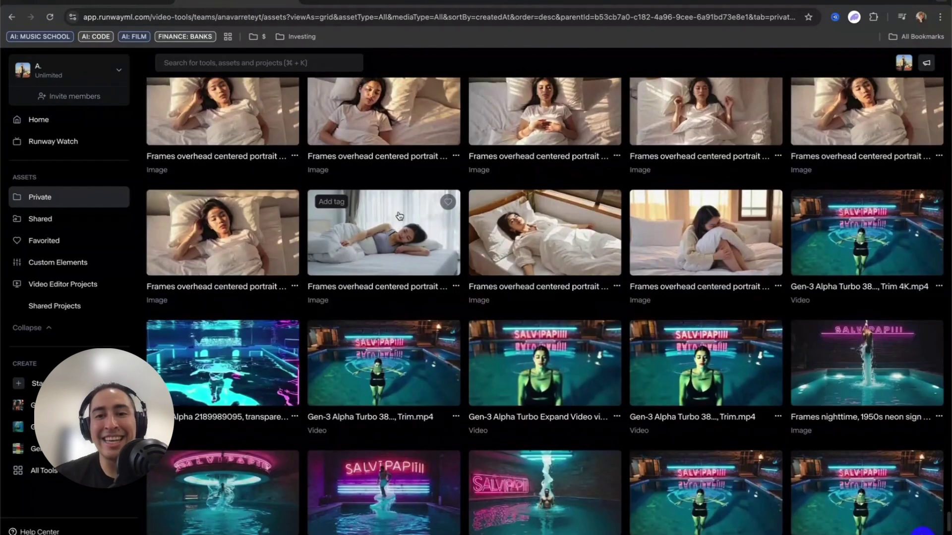
scroll(411, 239, "up", 4)
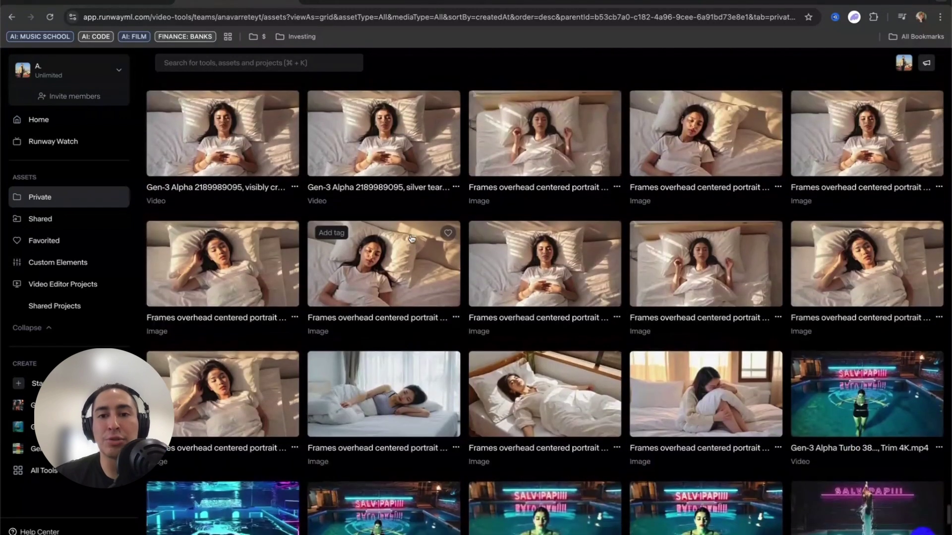
left_click(394, 391)
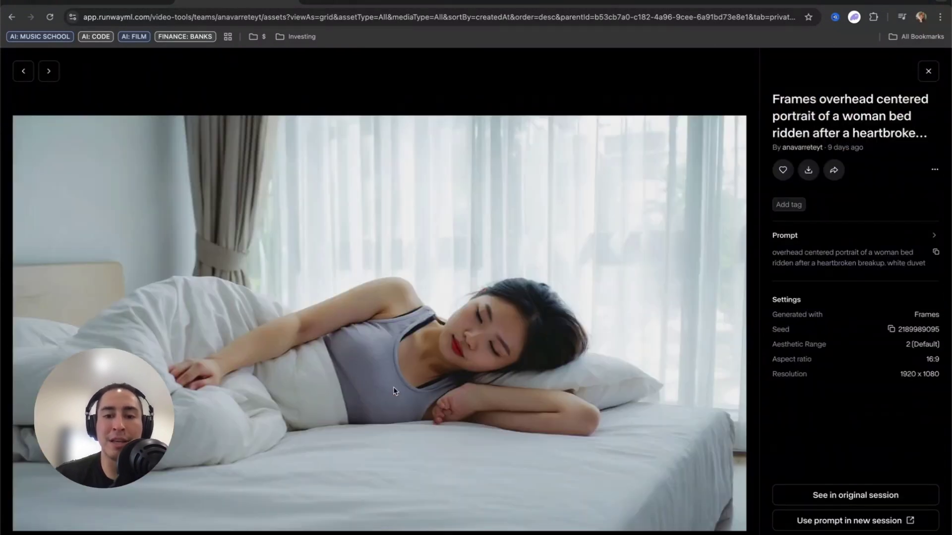
scroll(480, 423, "up", 5)
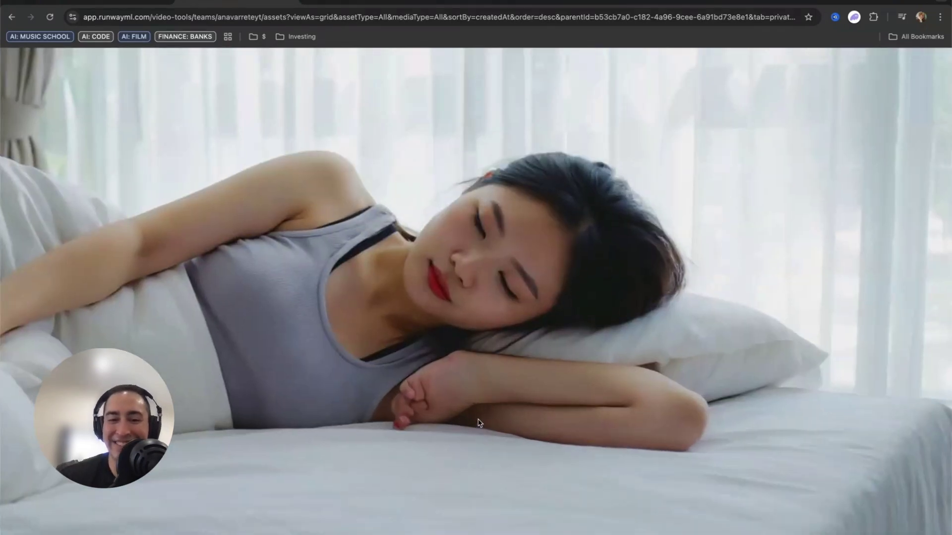
scroll(480, 423, "down", 5)
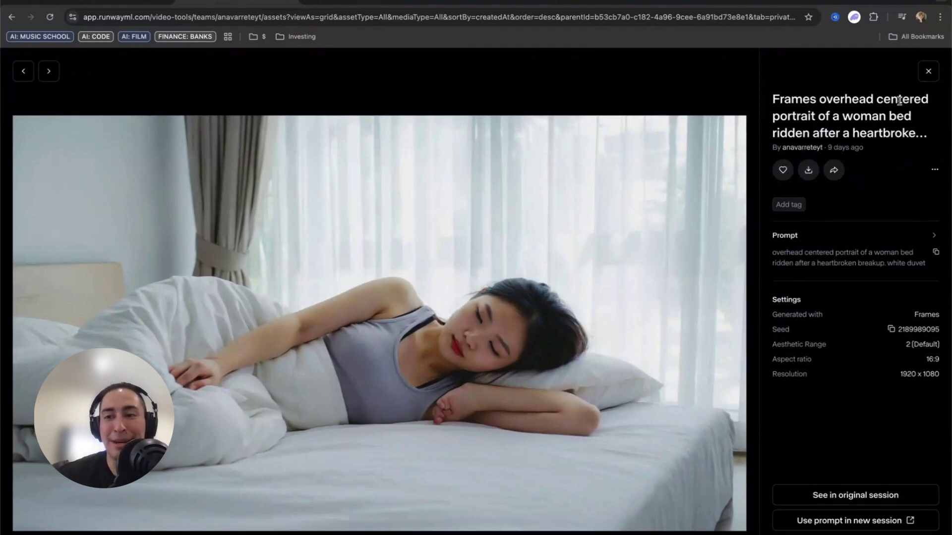
left_click(928, 69)
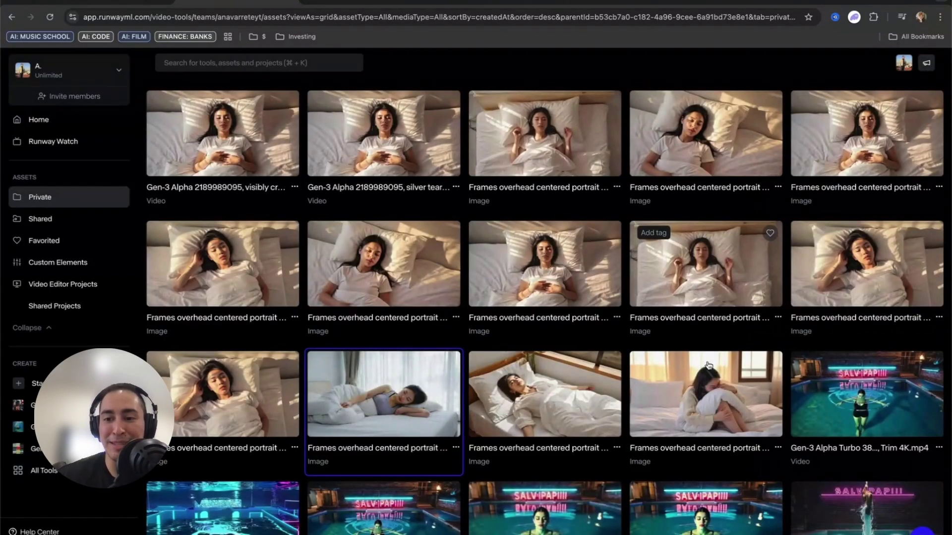
scroll(718, 424, "down", 7)
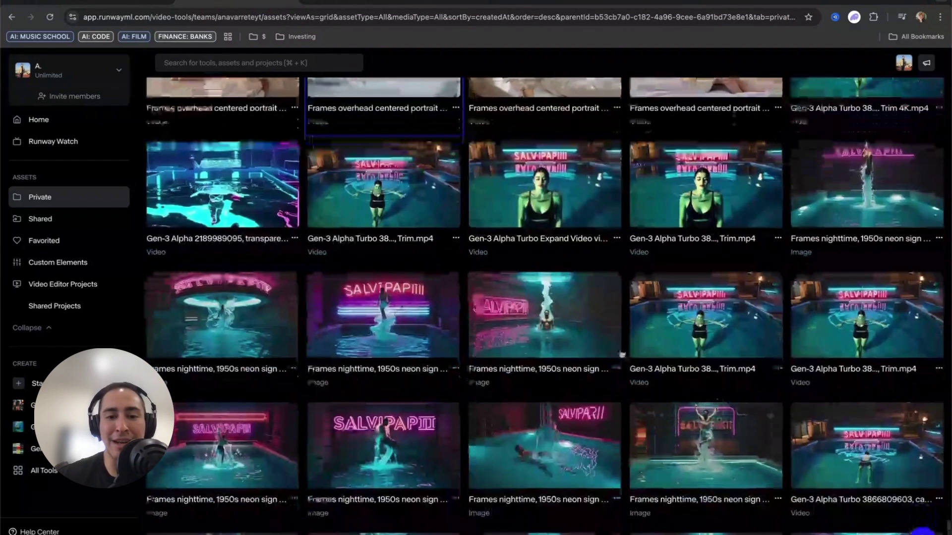
mouse_move(245, 332)
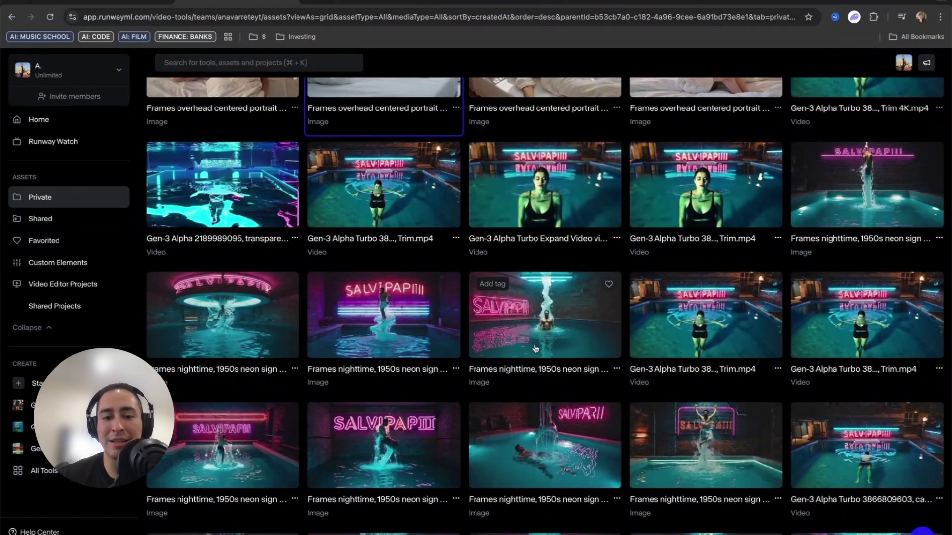
left_click(575, 346)
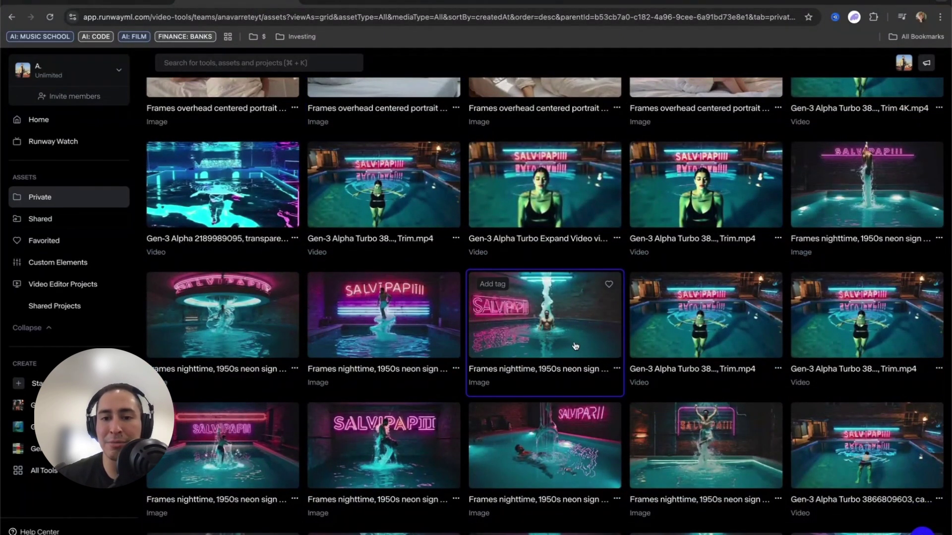
left_click(575, 346)
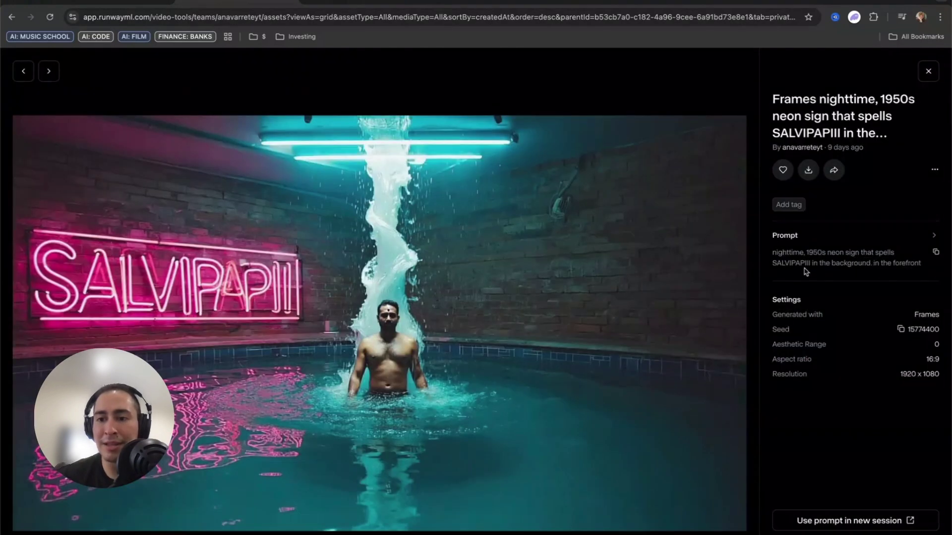
double_click(792, 263)
left_click(879, 265)
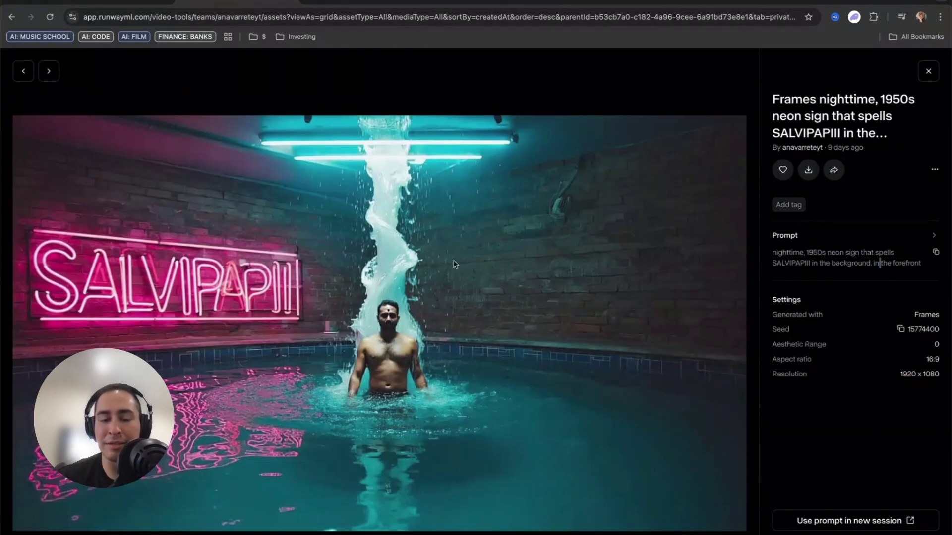
left_click(929, 71)
scroll(810, 301, "down", 2)
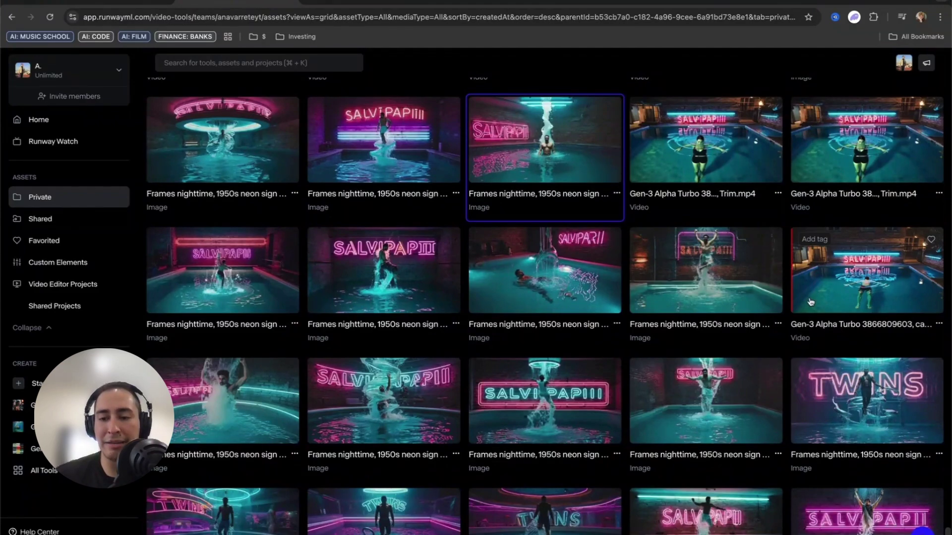
Scroll far down the Assets grid, then switch to the Runway Help Center tab
scroll(627, 303, "down", 10)
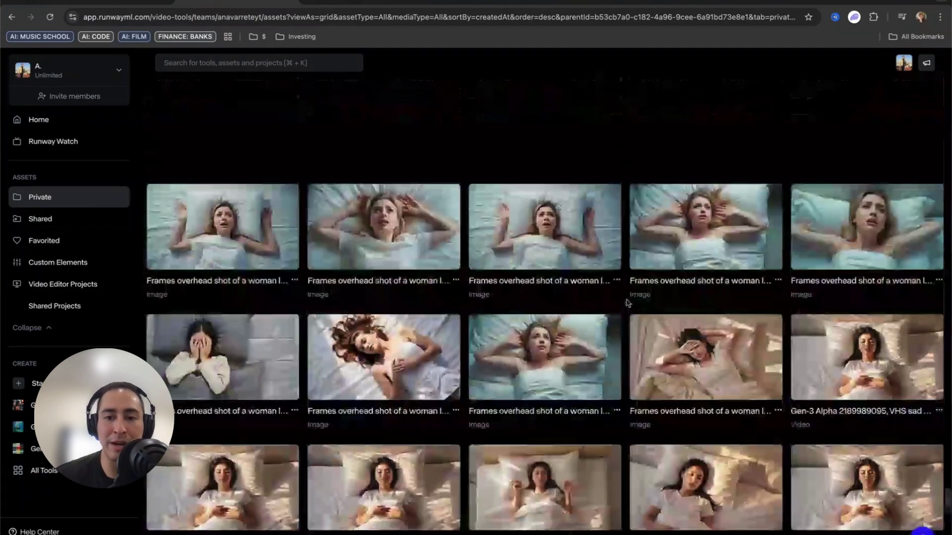
scroll(627, 303, "down", 15)
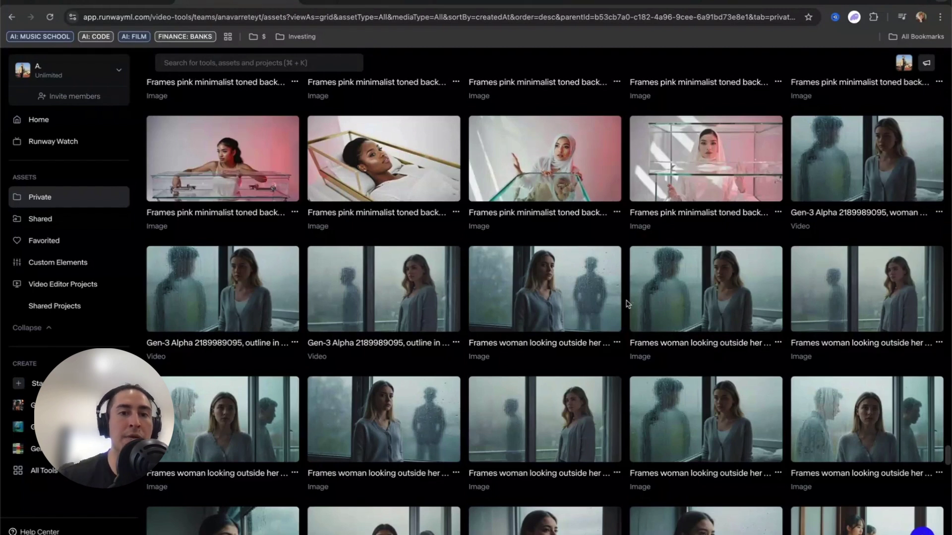
left_click(362, 1)
Open the Frames Prompting Guide article and highlight 'Unlimited' in its plan note
scroll(380, 290, "down", 2)
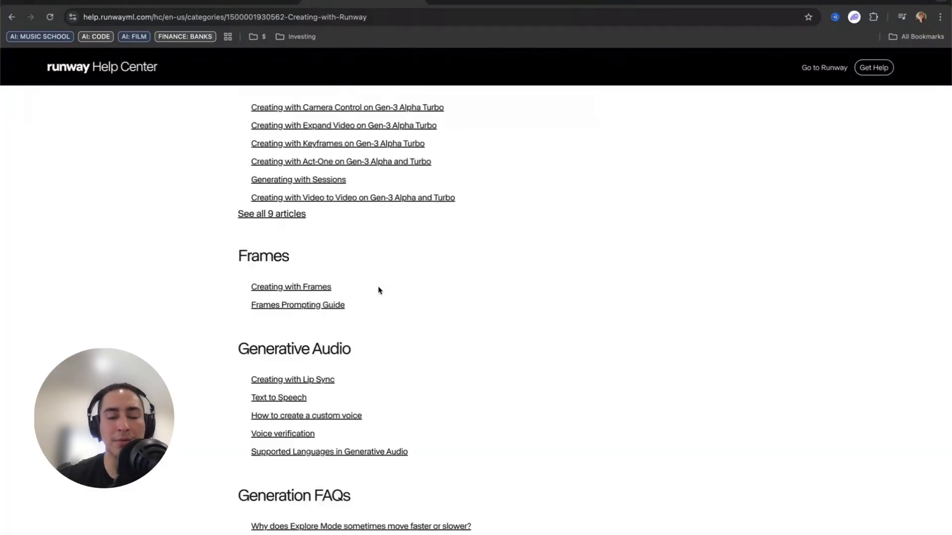
left_click(316, 304)
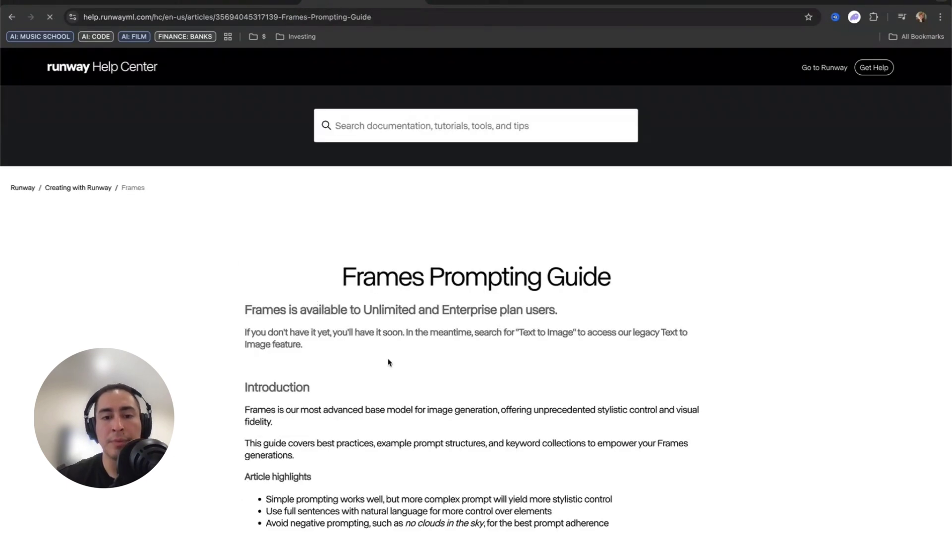
scroll(389, 363, "down", 4)
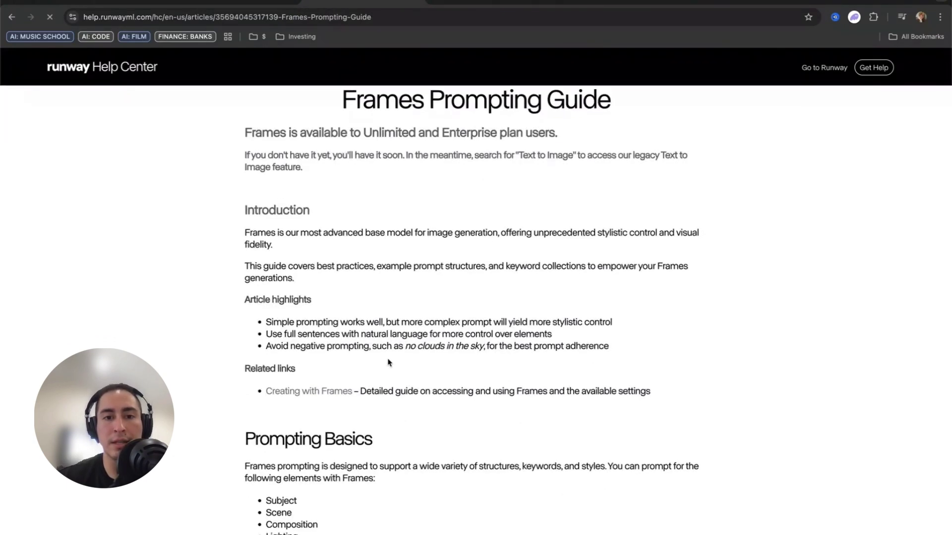
scroll(388, 362, "up", 2)
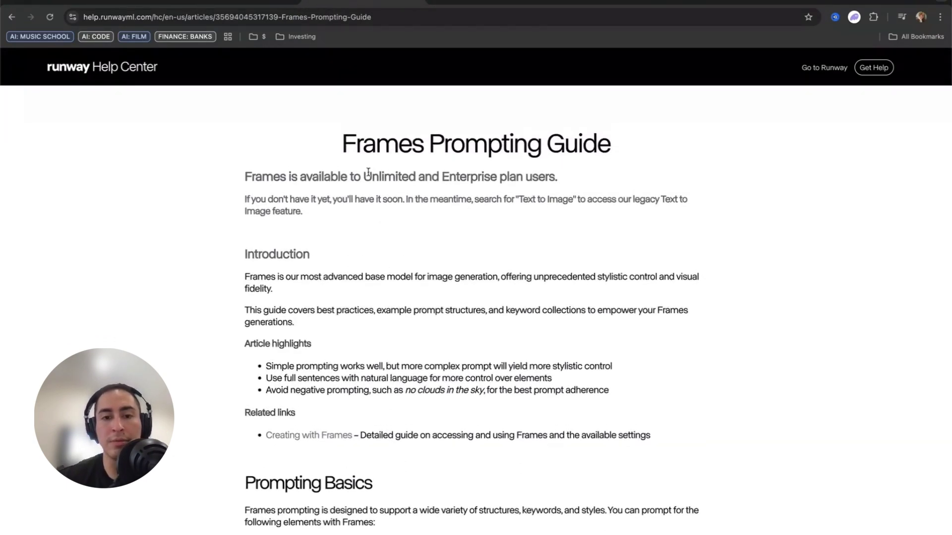
double_click(368, 175)
Scroll down to the simple-versus-detailed prompt examples and best practices
scroll(357, 342, "down", 5)
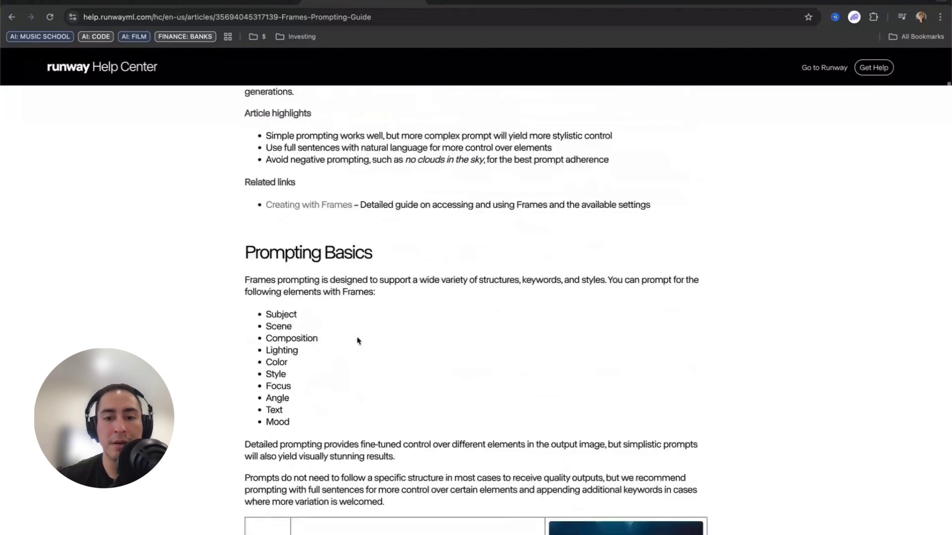
scroll(357, 341, "down", 7)
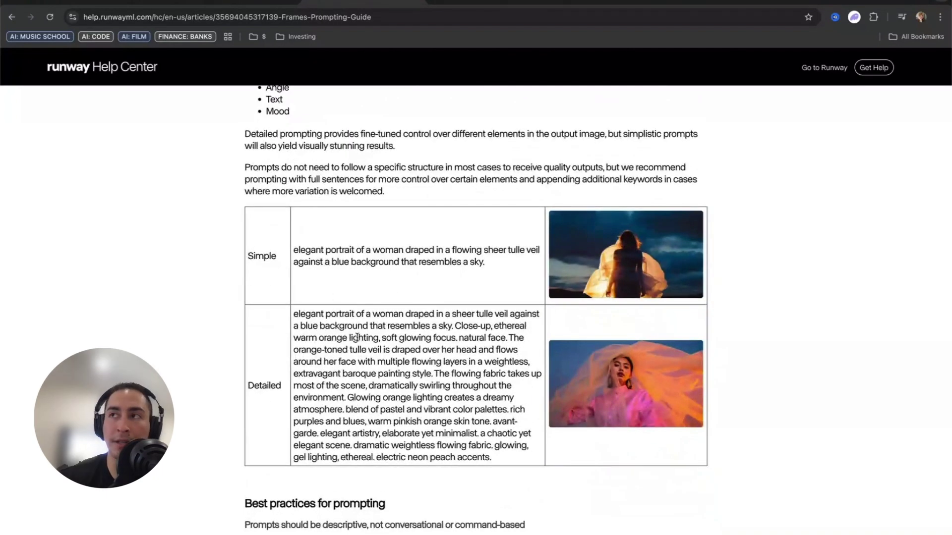
scroll(357, 341, "down", 2)
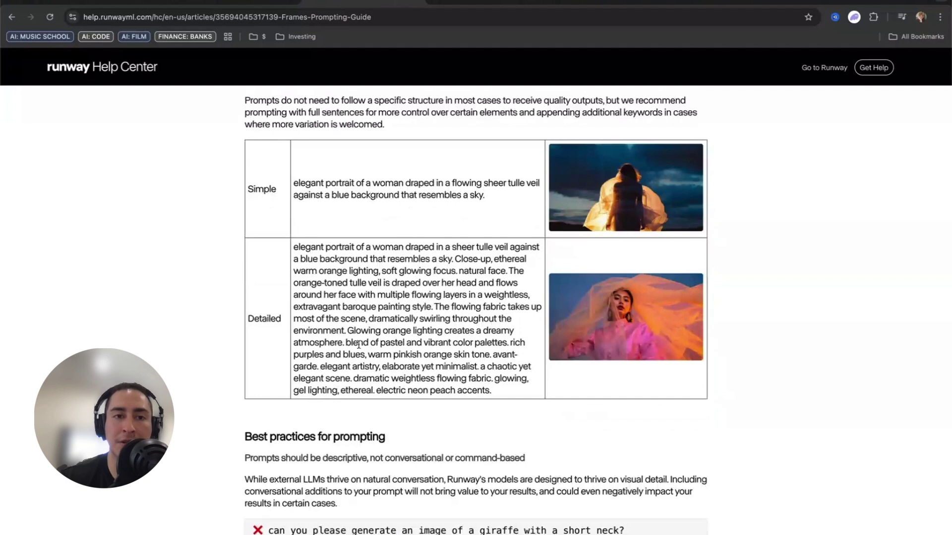
scroll(358, 344, "down", 1)
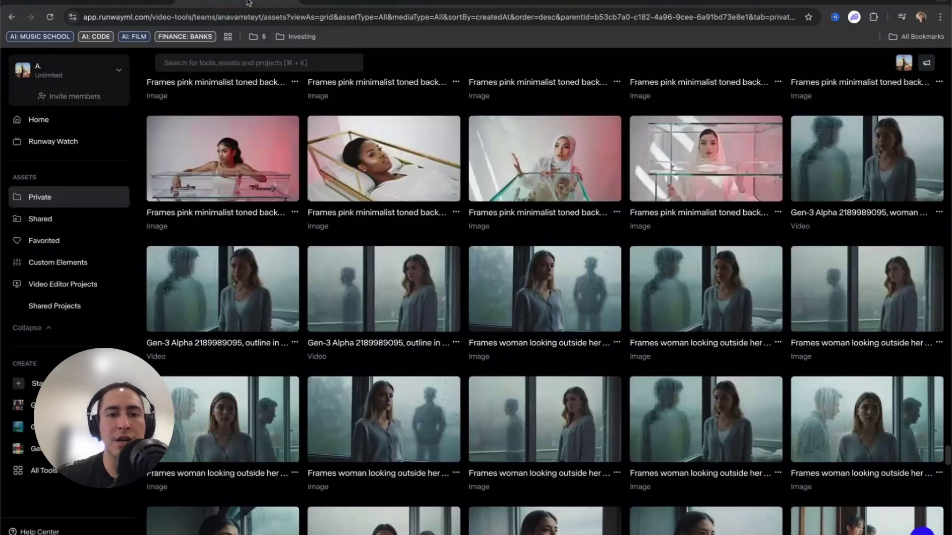
Scroll the Runway assets back up to the pink glass-case portraits and open one at 1920 x 1080
left_click(250, 3)
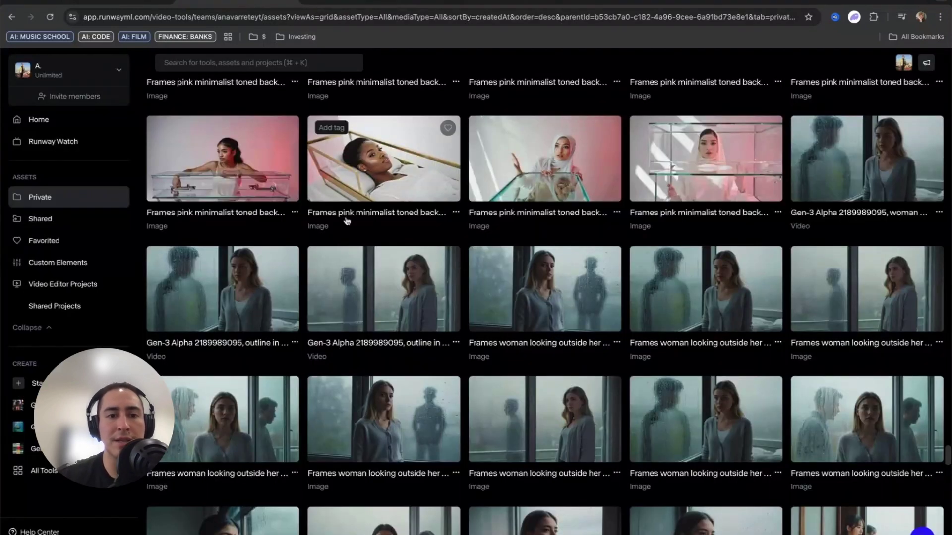
scroll(347, 221, "up", 5)
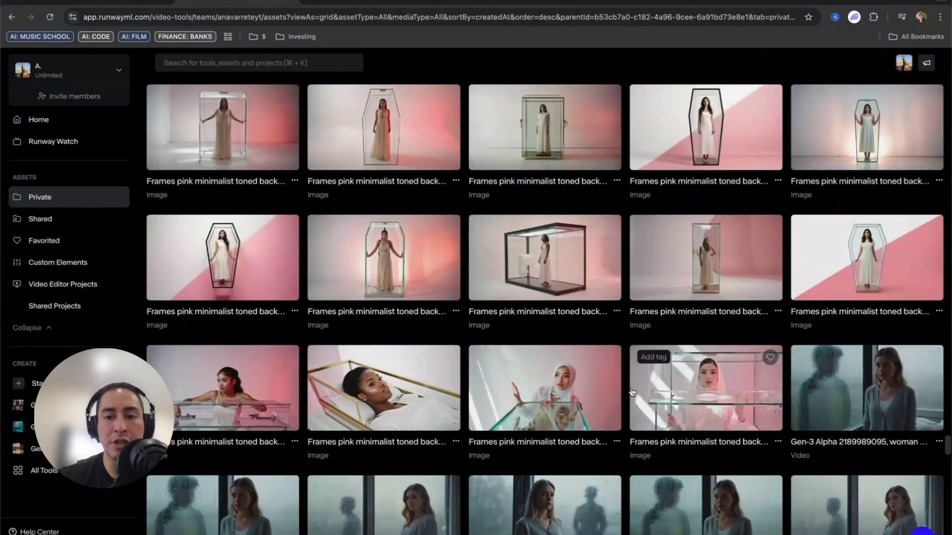
scroll(637, 377, "up", 1)
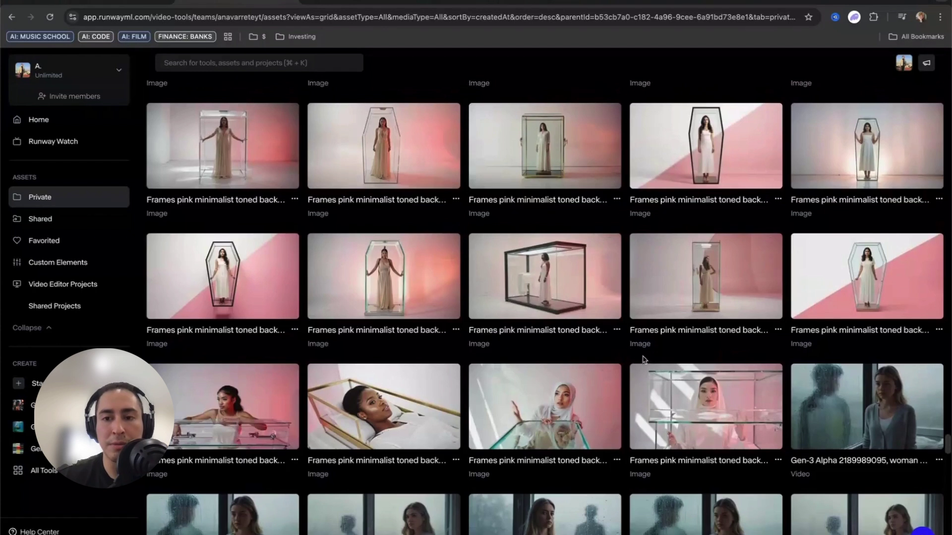
scroll(645, 353, "up", 1)
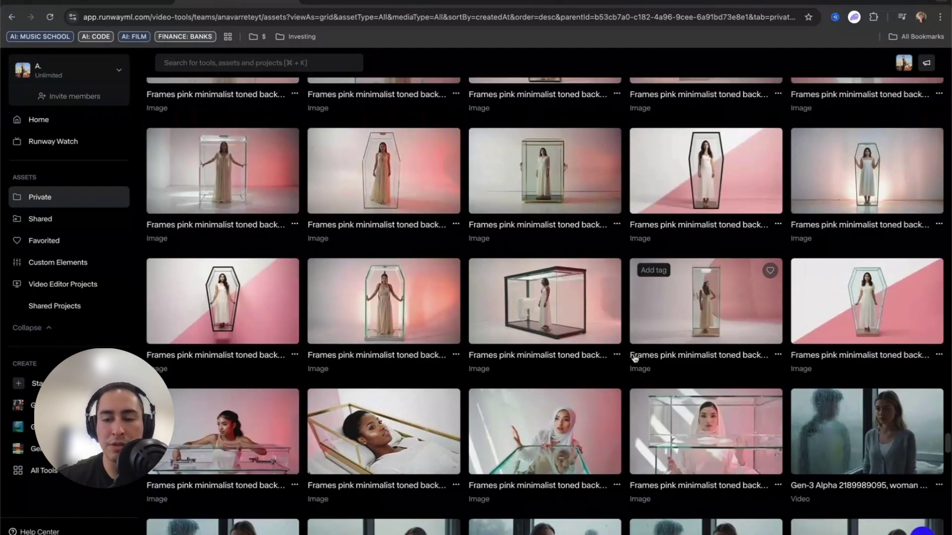
scroll(634, 359, "up", 2)
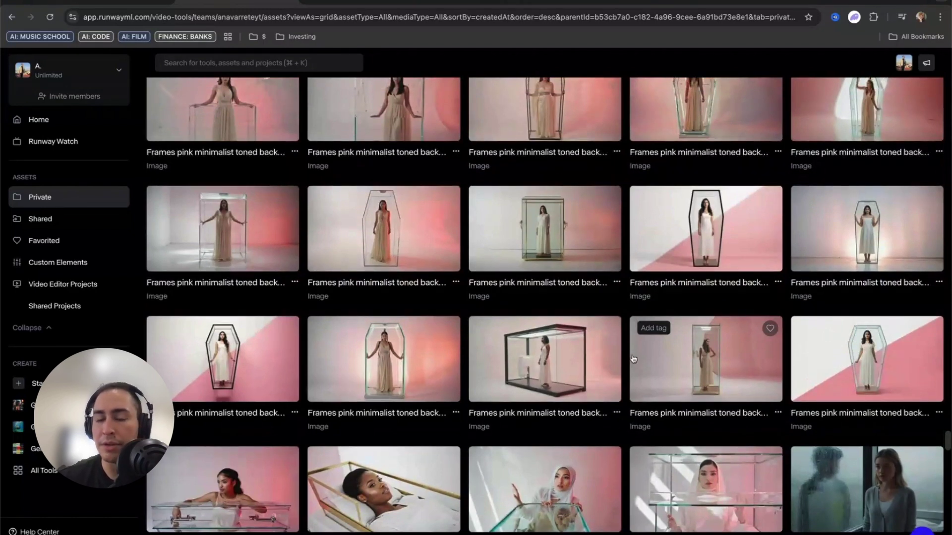
scroll(635, 357, "up", 2)
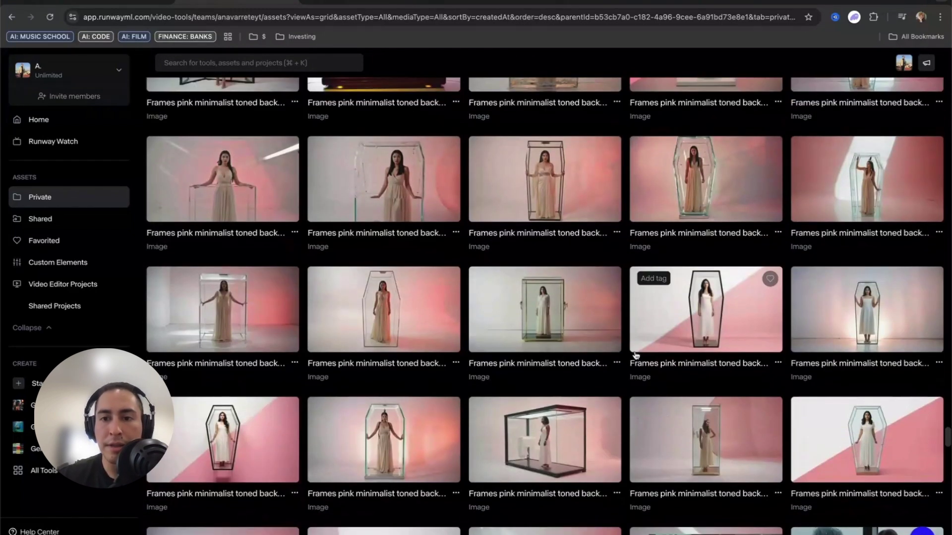
left_click(730, 186)
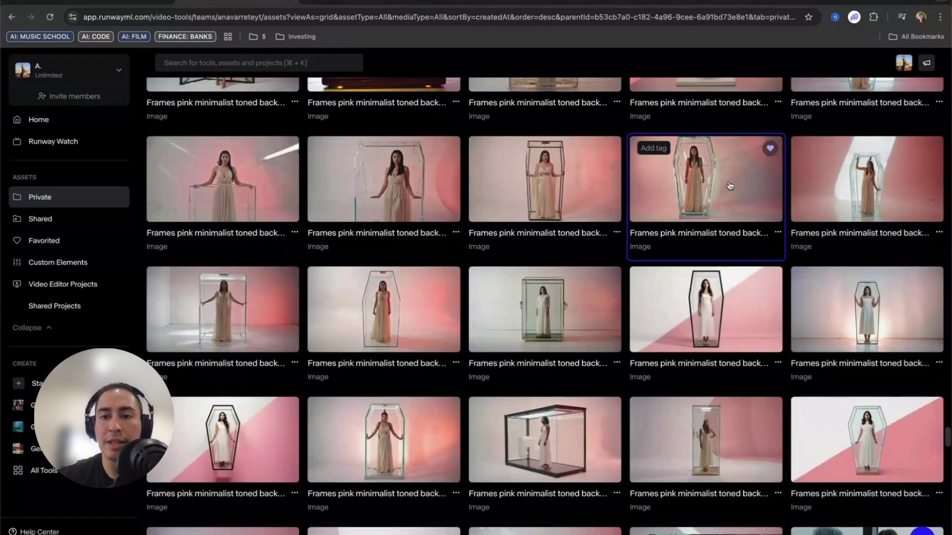
left_click(730, 186)
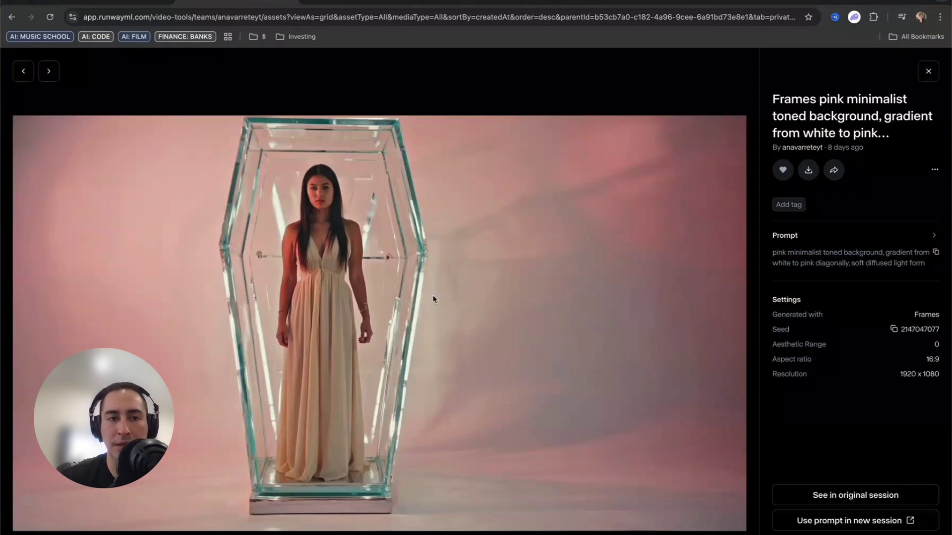
left_click(130, 5)
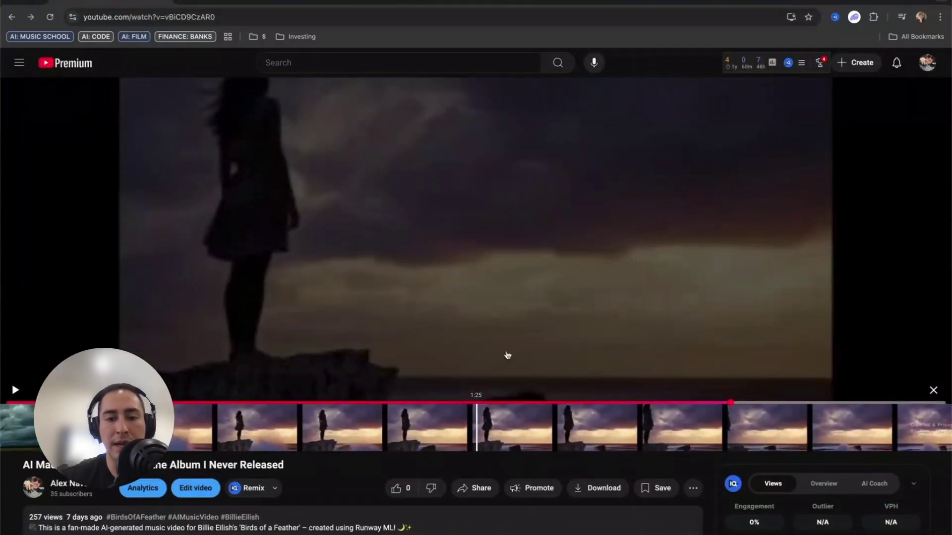
left_click(507, 355)
left_click_drag(339, 424, 177, 425)
left_click(348, 246)
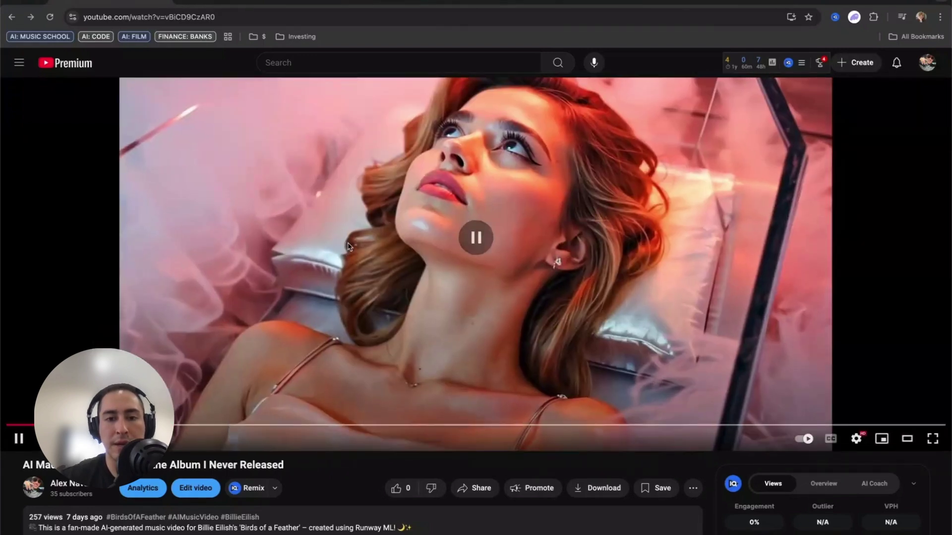
scroll(349, 247, "up", 1)
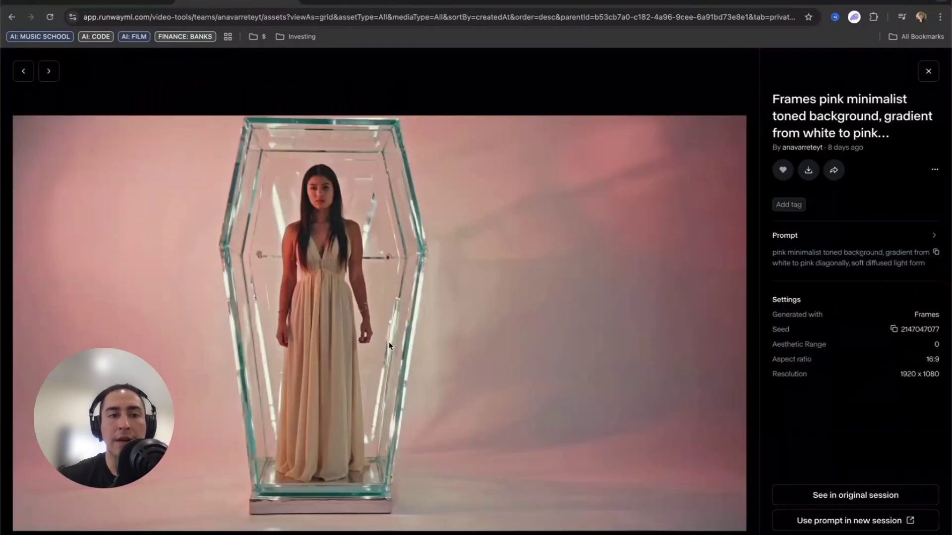
left_click(928, 72)
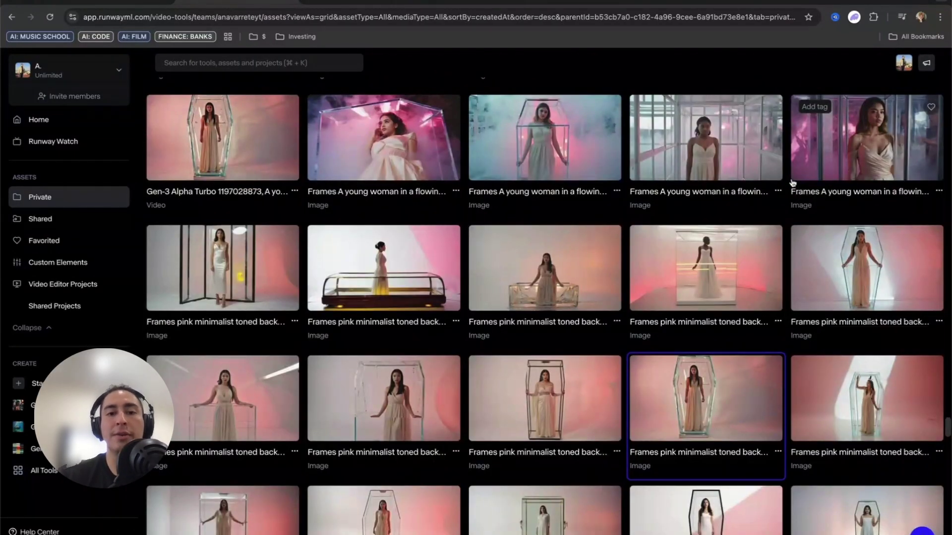
Scroll Private assets up to the underwater 'outshot' rows and open the fetal-position woman image
scroll(792, 182, "up", 3)
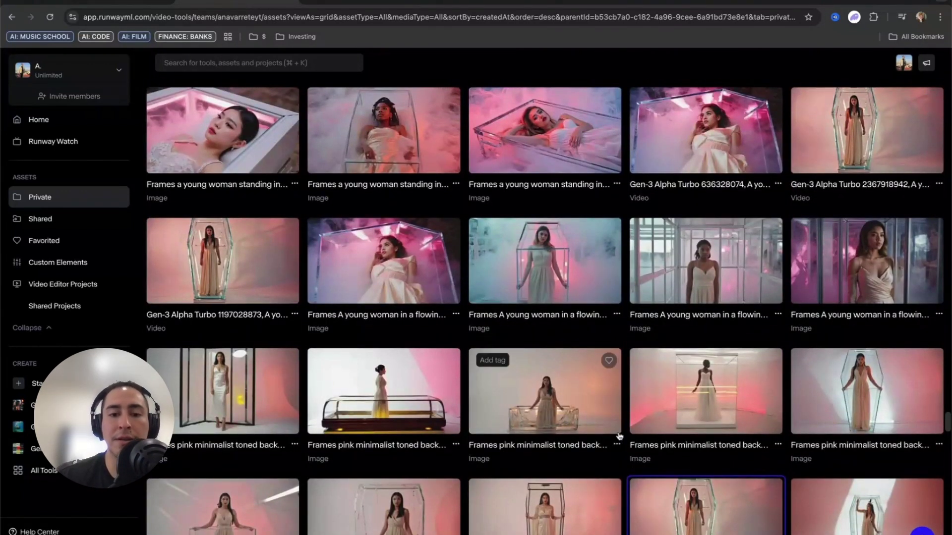
scroll(574, 361, "up", 1)
scroll(574, 361, "up", 10)
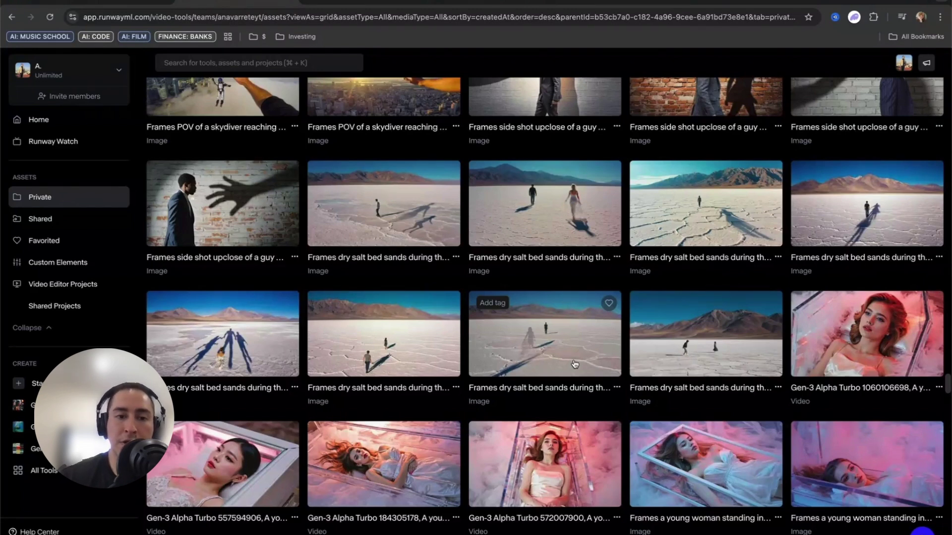
scroll(466, 278, "up", 2)
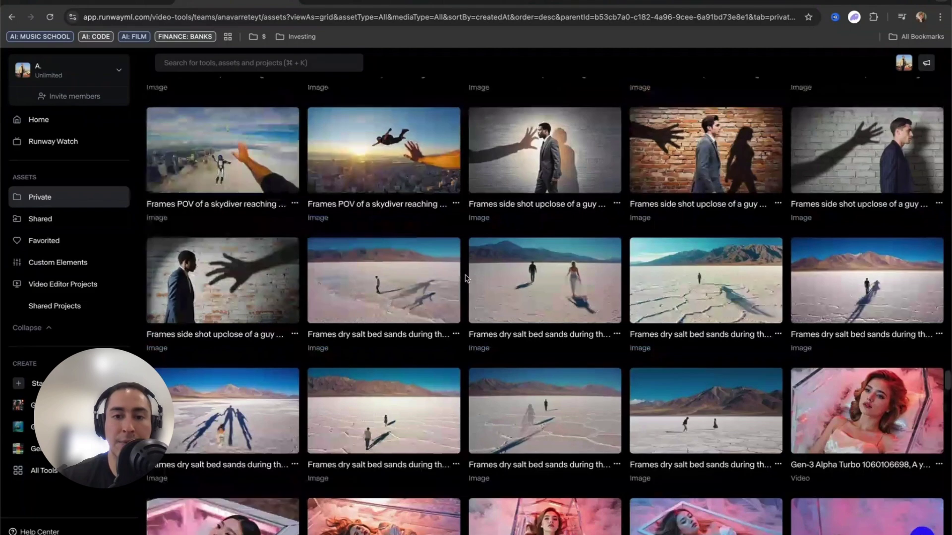
scroll(466, 279, "up", 15)
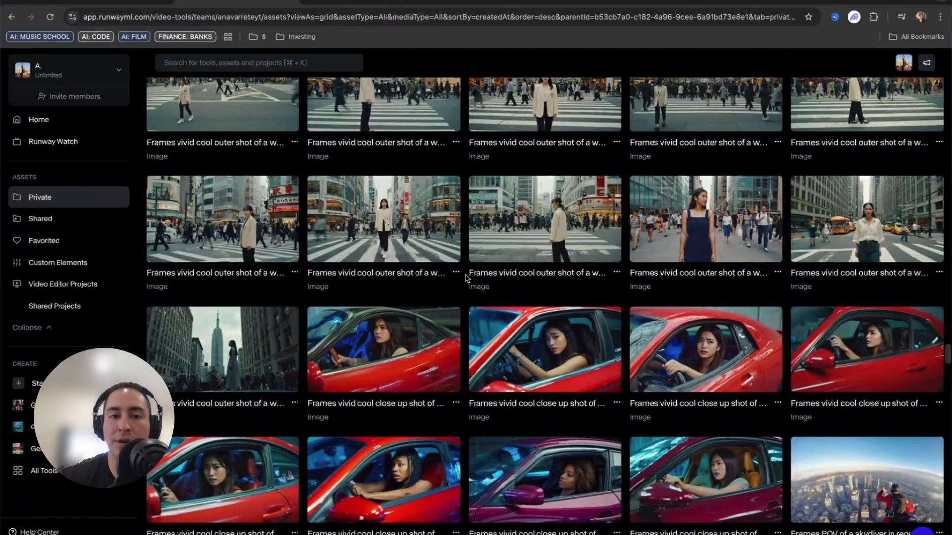
scroll(466, 279, "up", 6)
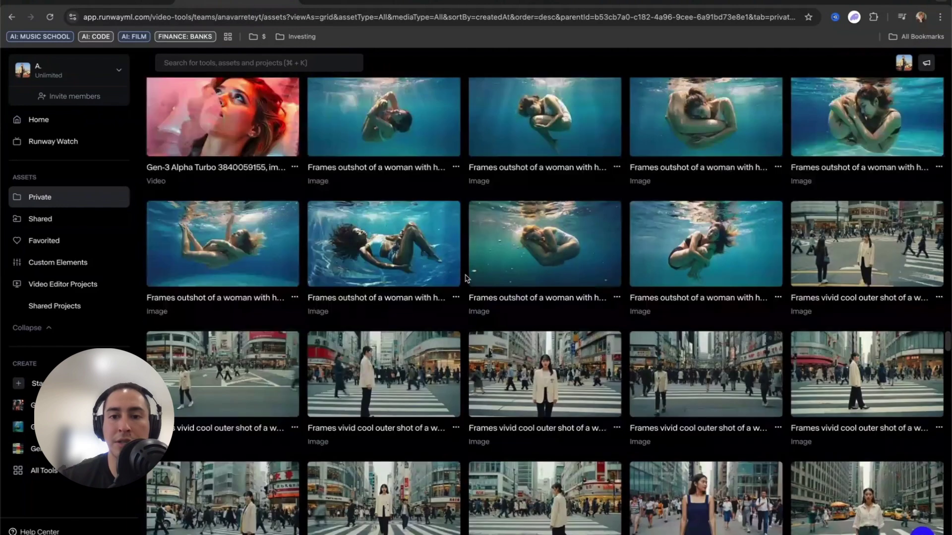
scroll(466, 279, "up", 4)
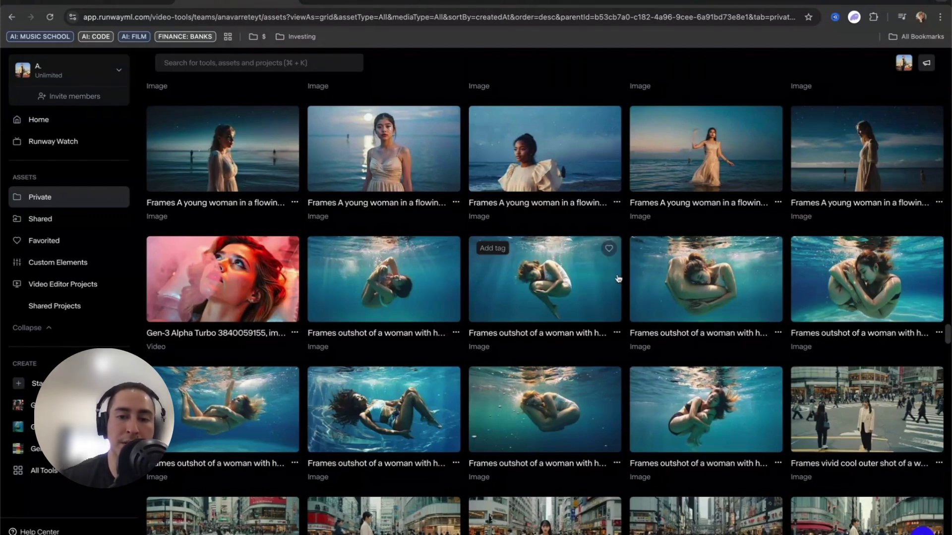
left_click(386, 293)
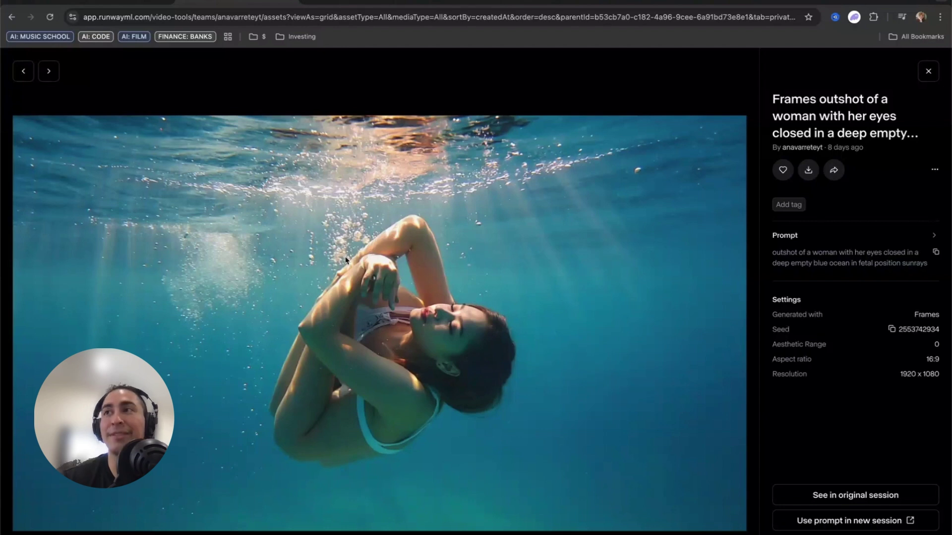
View the next three underwater variations, then close the viewer back to the grid
left_click(49, 72)
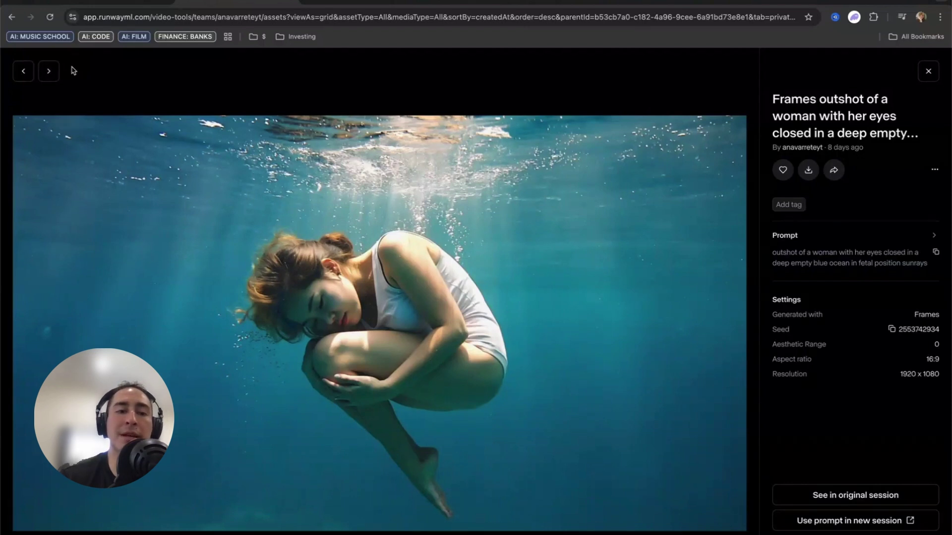
left_click(51, 72)
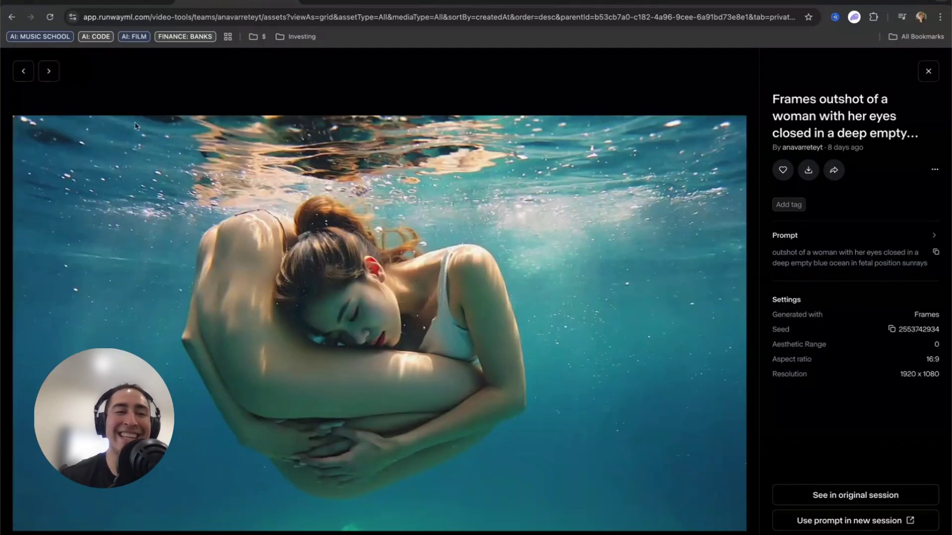
left_click(49, 72)
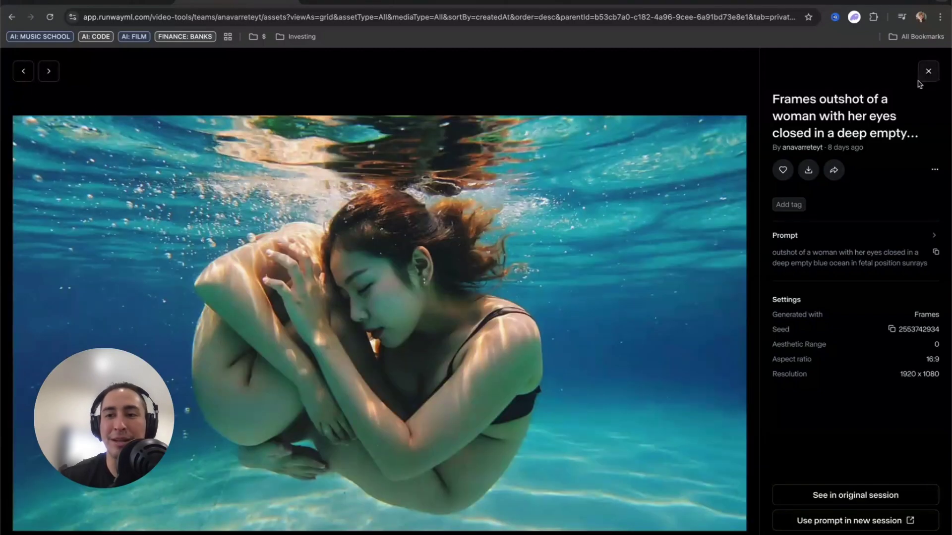
key("Escape")
Scroll the assets grid up to the 'Ethereal, cinematic' and 'Moody, cinematic' underwater images
scroll(565, 271, "up", 10)
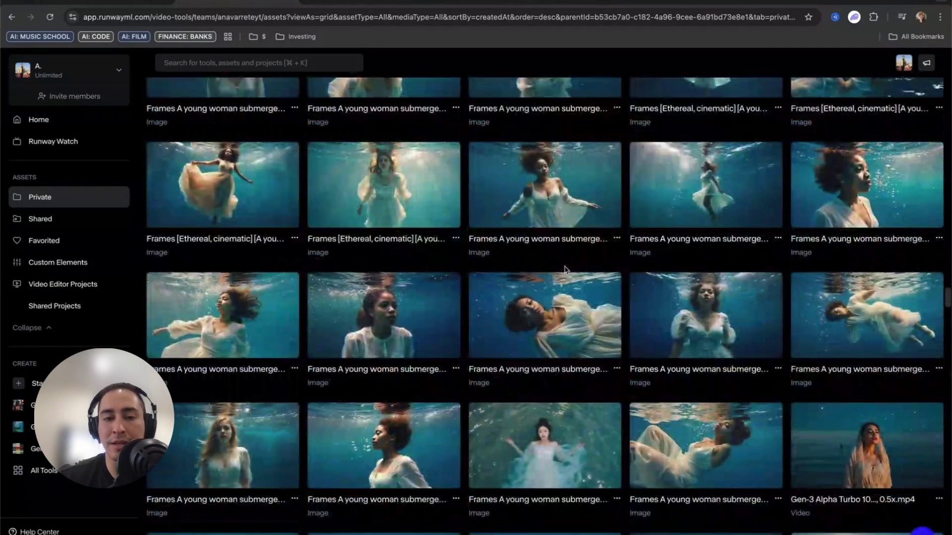
scroll(565, 270, "up", 5)
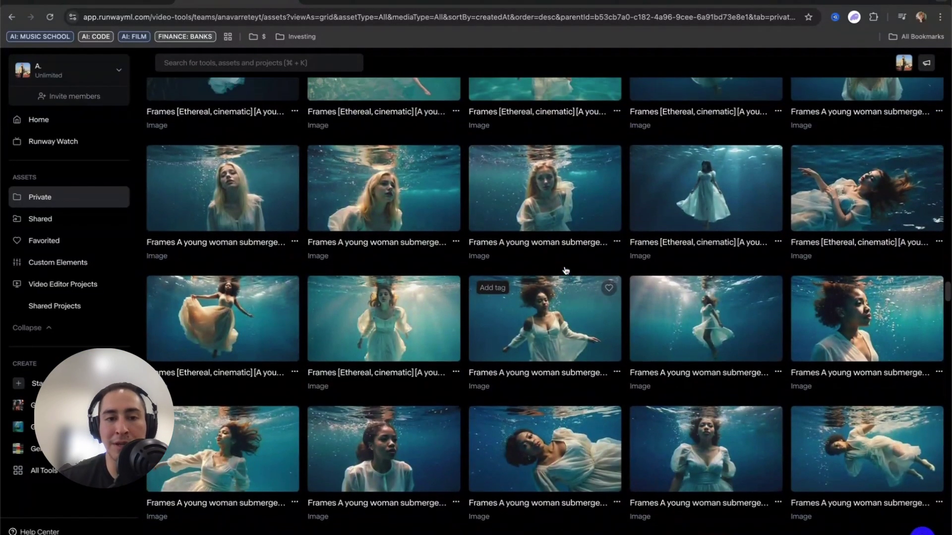
scroll(566, 271, "up", 1)
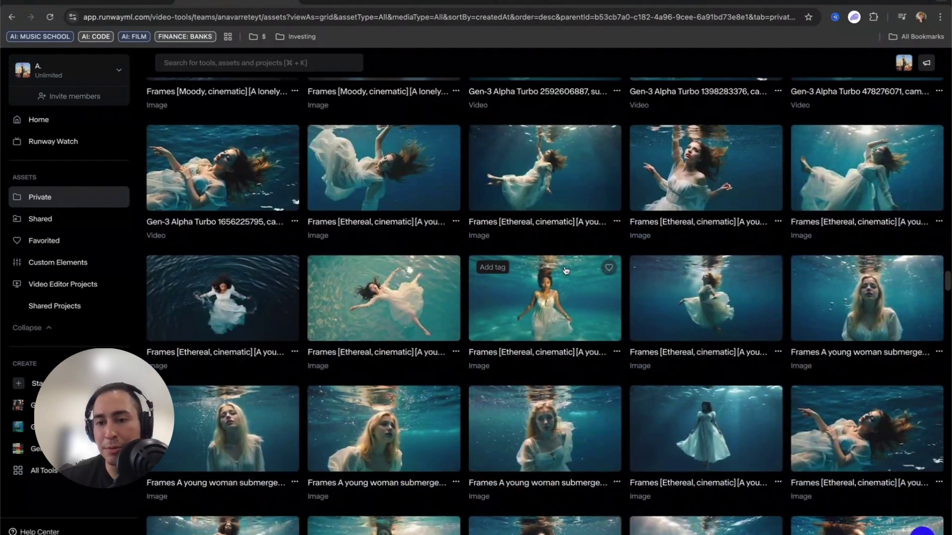
scroll(565, 270, "up", 1)
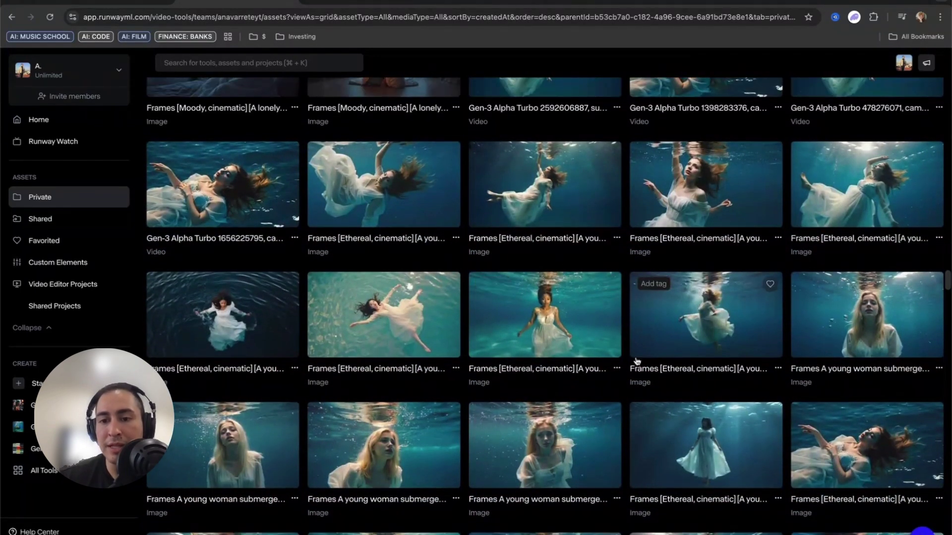
left_click(704, 450)
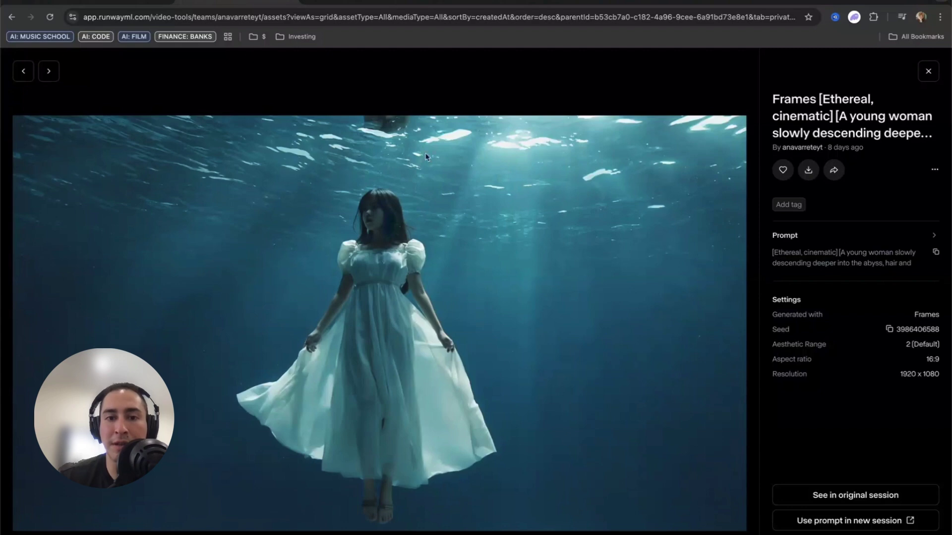
left_click(925, 81)
left_click(898, 436)
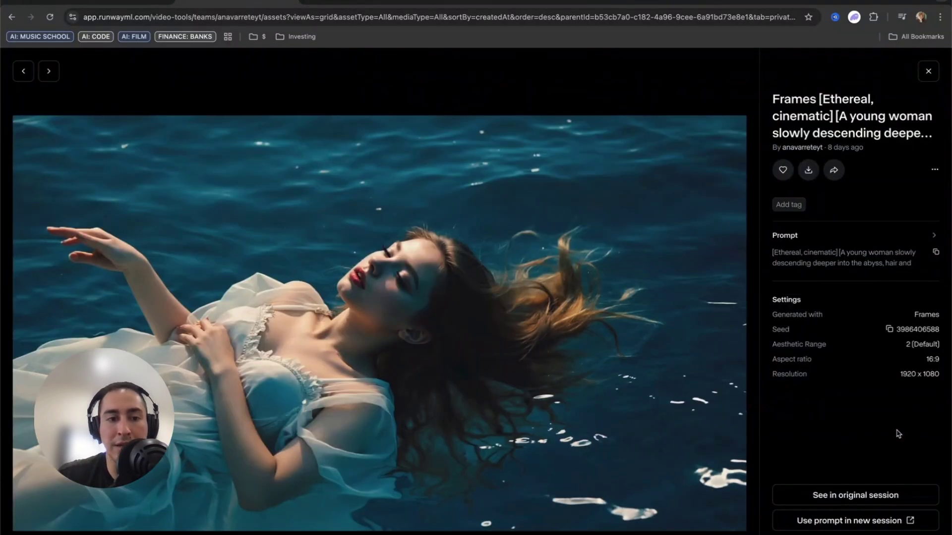
left_click(99, 253)
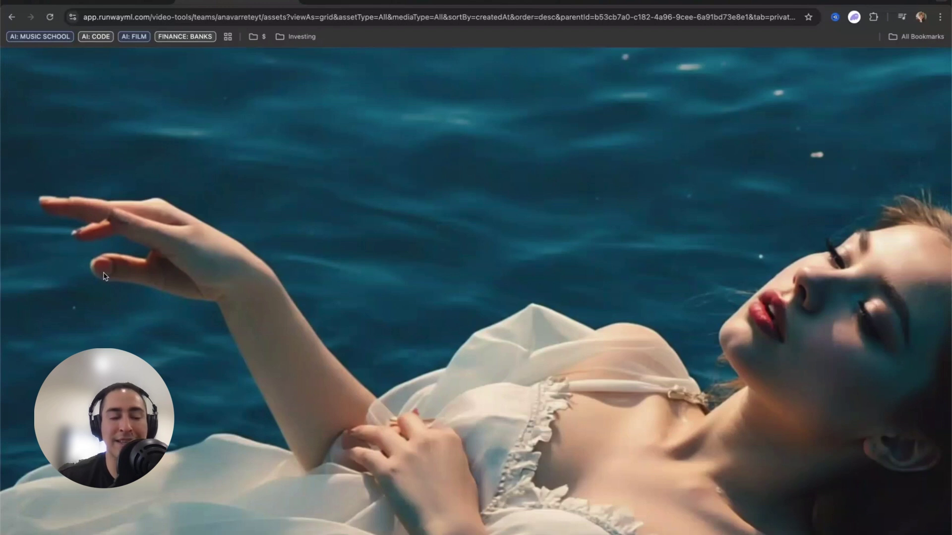
scroll(349, 430, "down", 2)
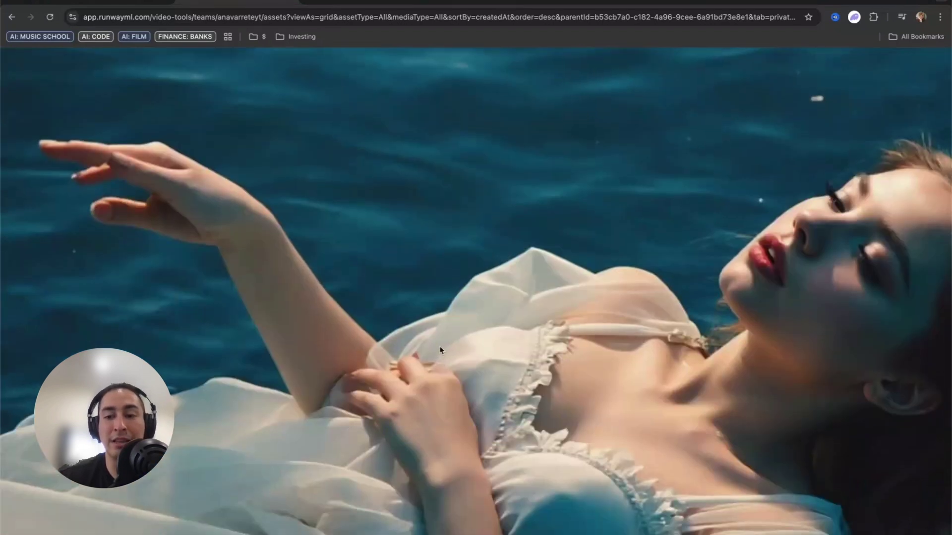
left_click(440, 350)
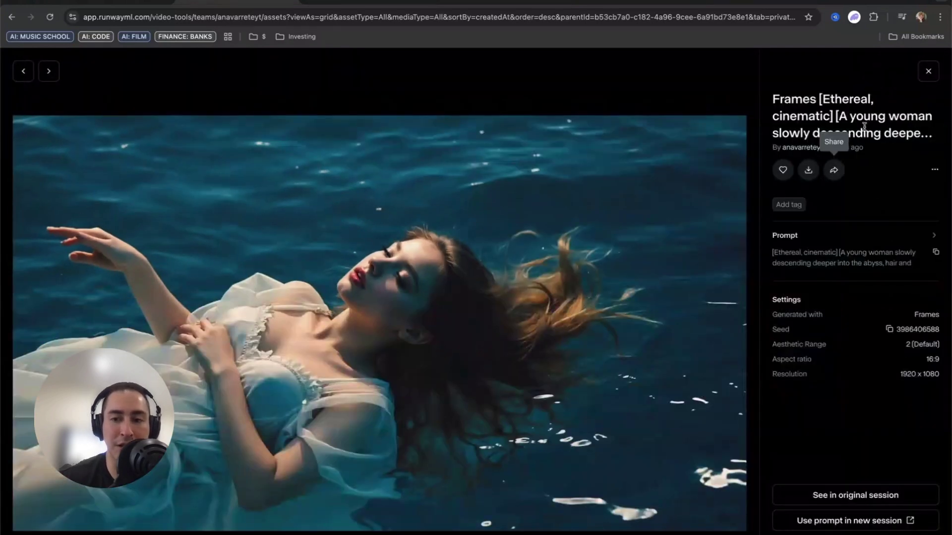
left_click(929, 77)
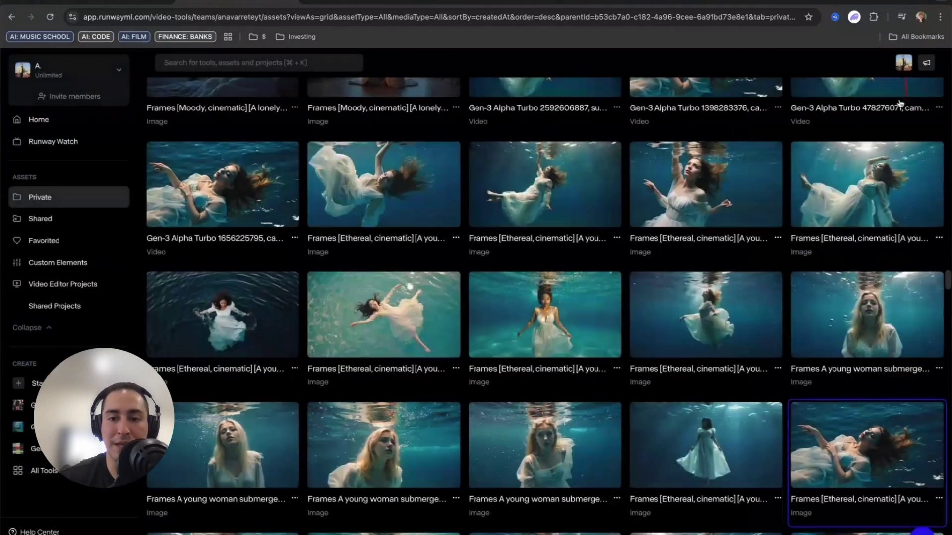
scroll(697, 174, "up", 15)
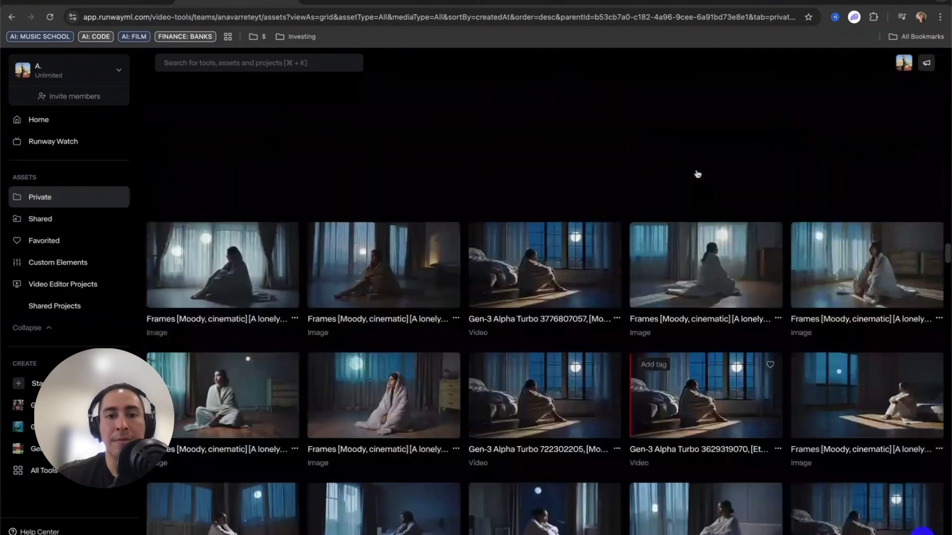
scroll(697, 174, "up", 10)
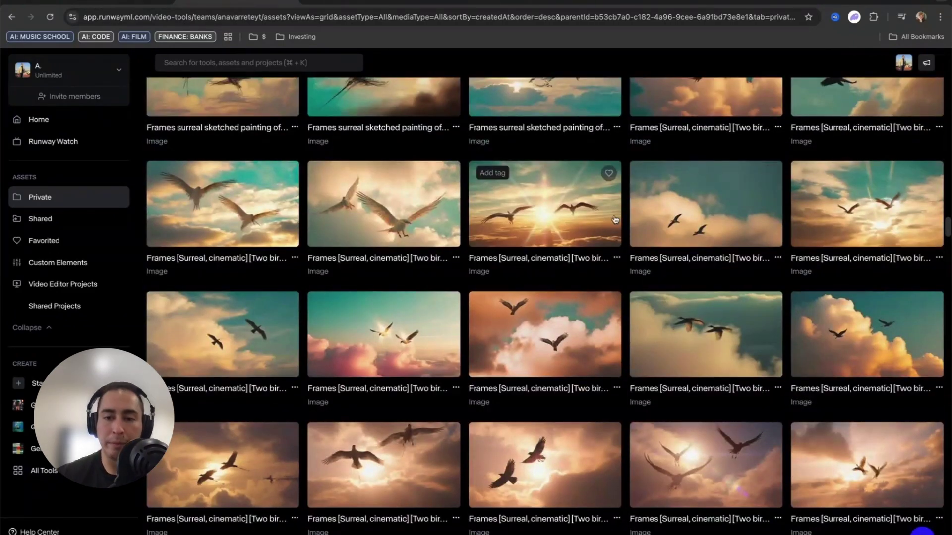
scroll(615, 220, "up", 8)
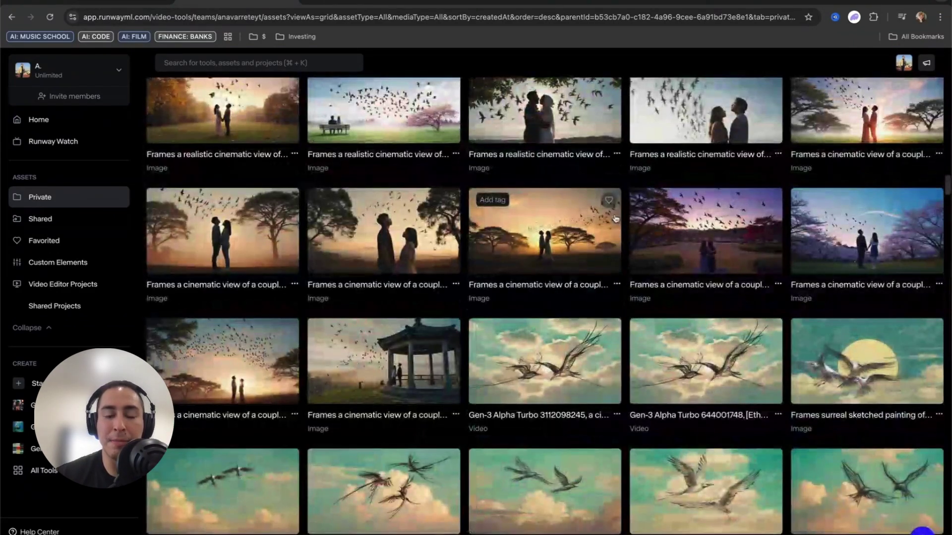
scroll(616, 219, "up", 15)
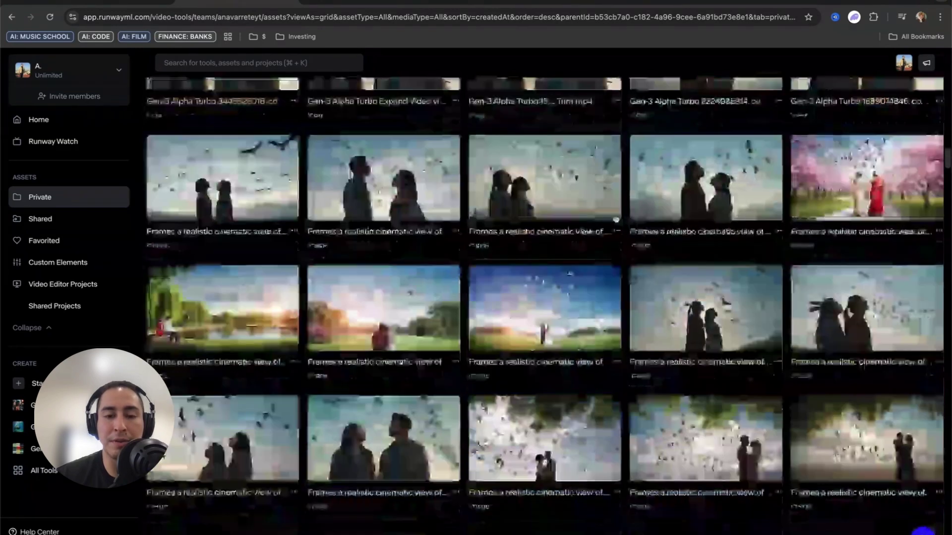
scroll(383, 197, "up", 15)
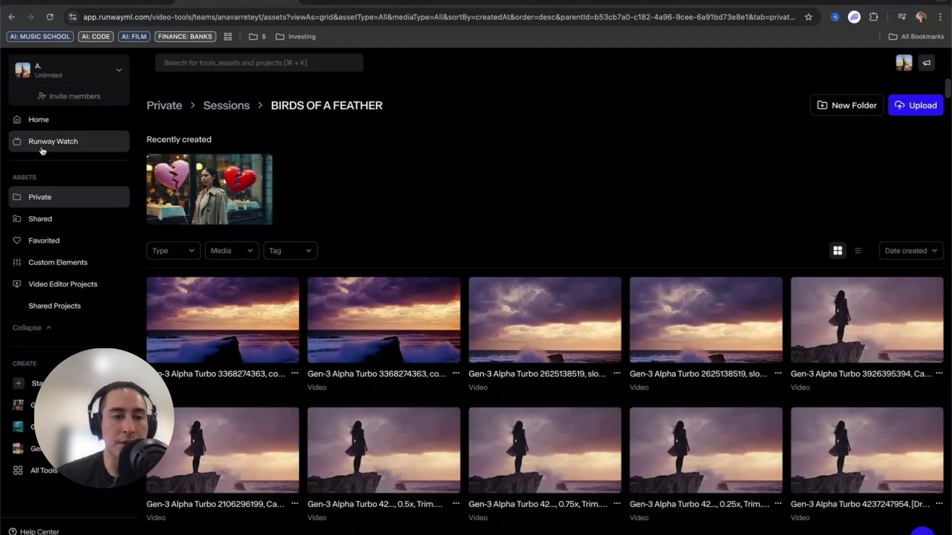
left_click(64, 115)
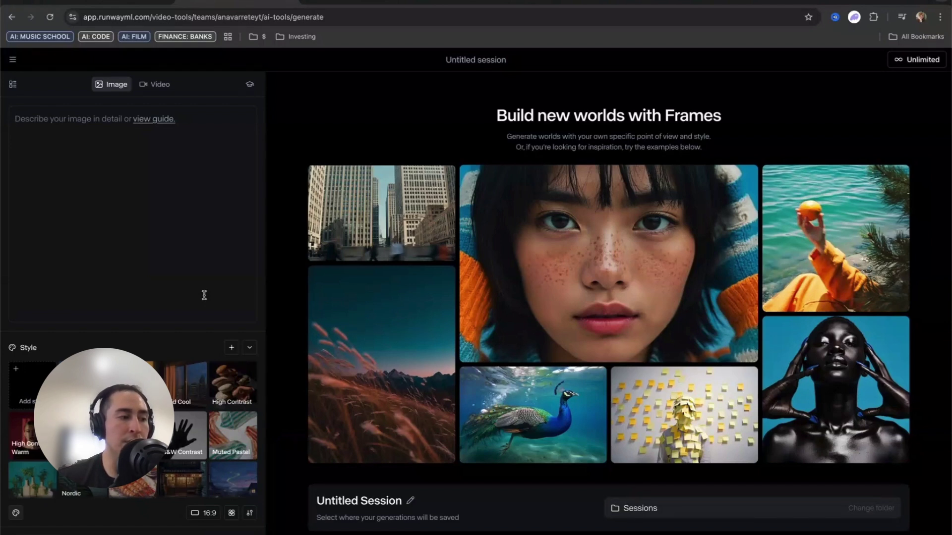
Place the cursor in the empty 16:9 Frames image prompt box
left_click(204, 295)
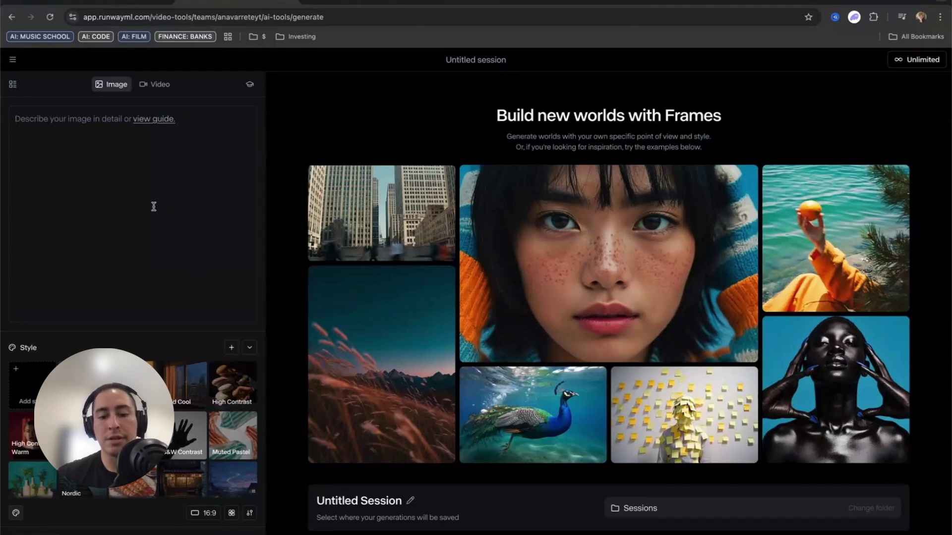
Search Google in a new tab for 'eskimo outfit' and show the image results
key("ctrl+t")
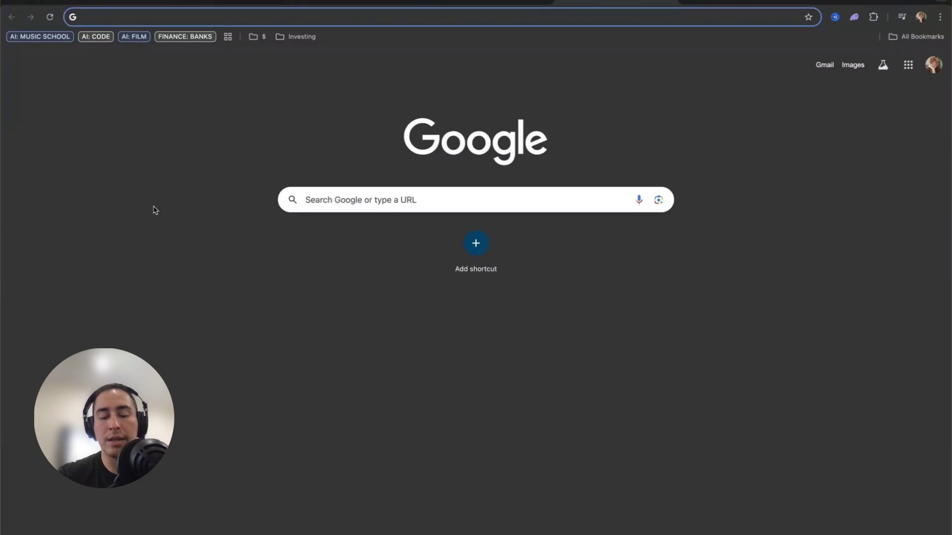
type("eski")
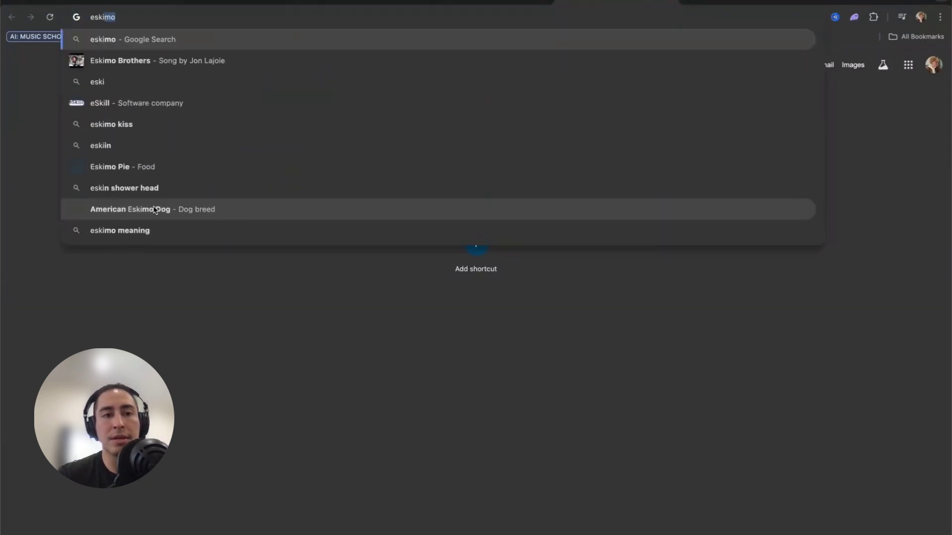
type("mo outfit")
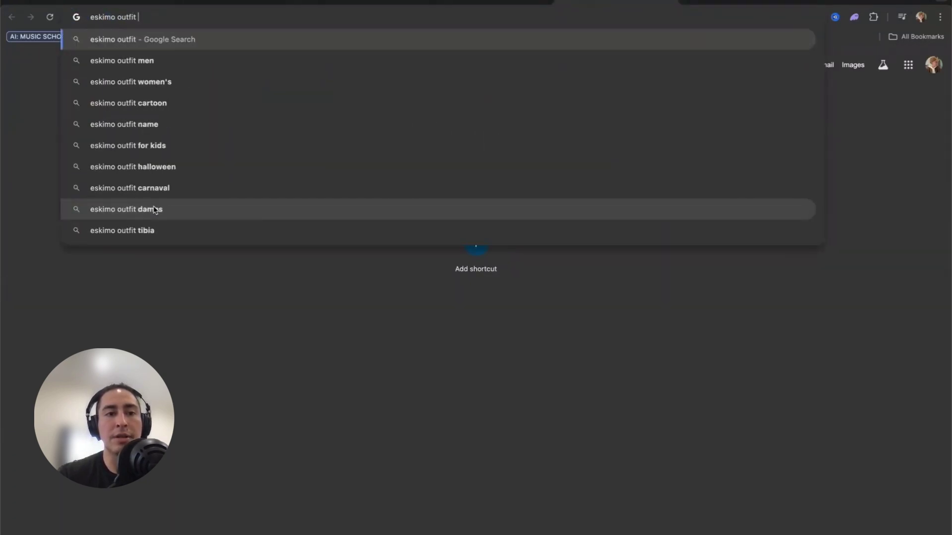
key("Return")
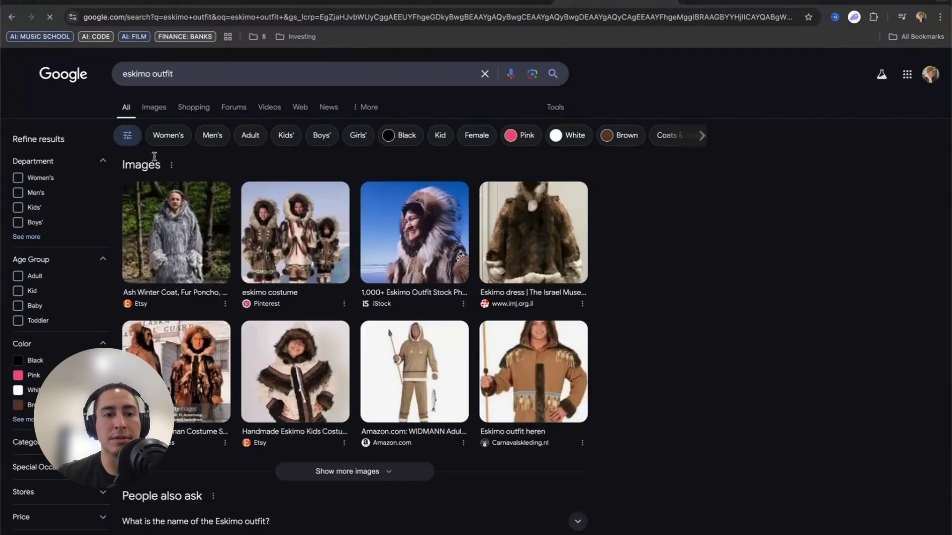
left_click(159, 112)
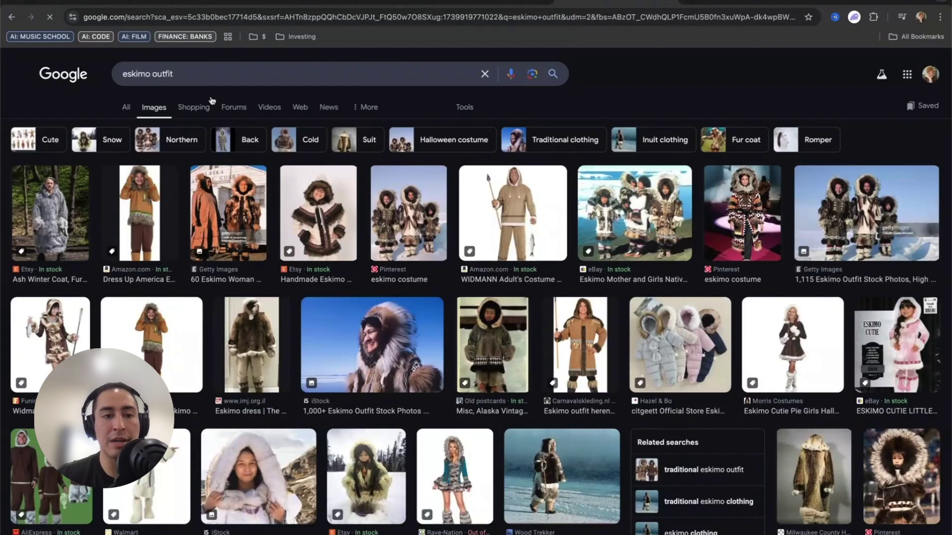
Copy the 'eskimo outfit' search phrase and return to the Runway generator
triple_click(187, 74)
key("super+c")
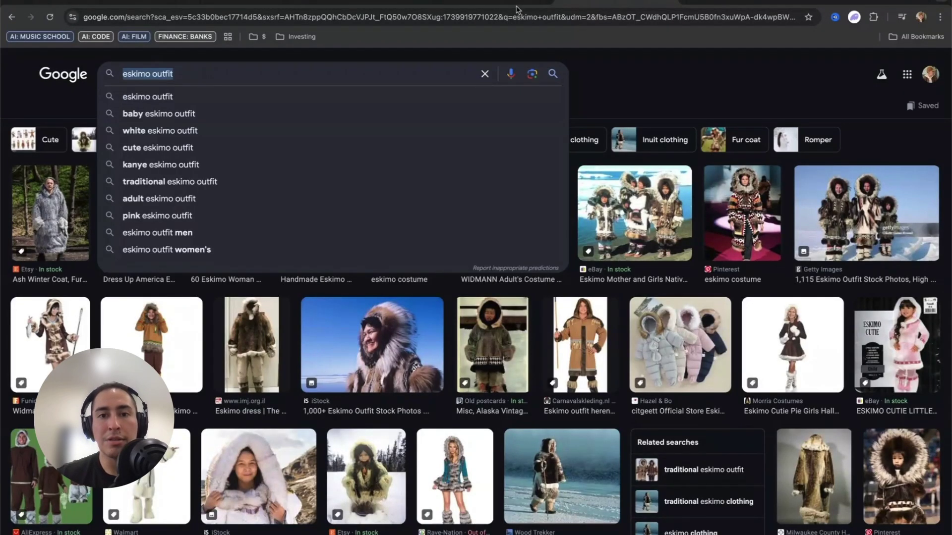
left_click(489, 3)
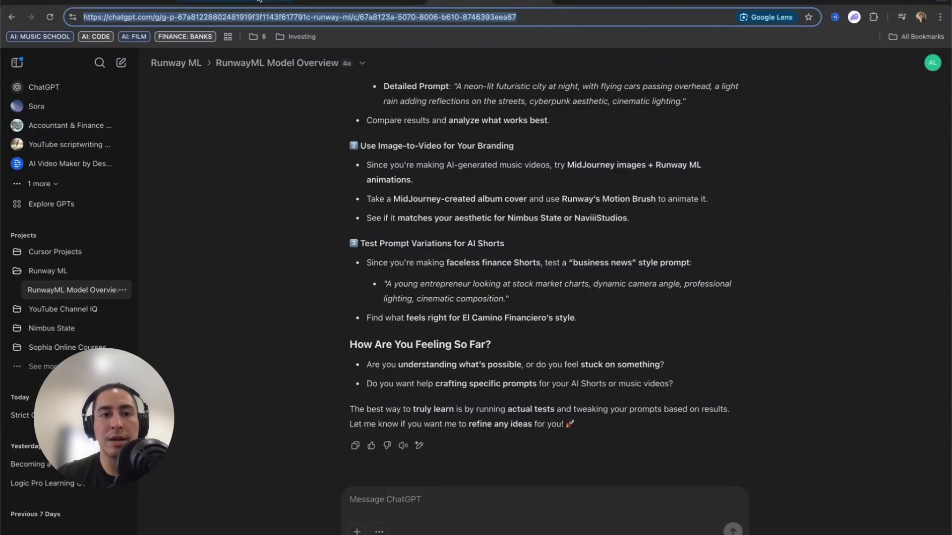
left_click(236, 3)
Generate images from the prompt 'eskimo outfit in a paris fashion week runway'
left_click(163, 181)
key("super+v")
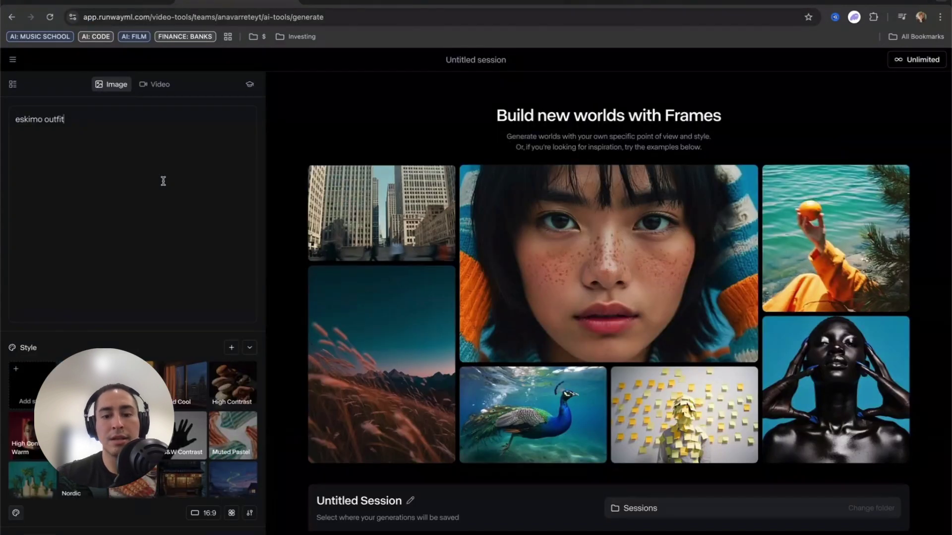
type("in a paris fas")
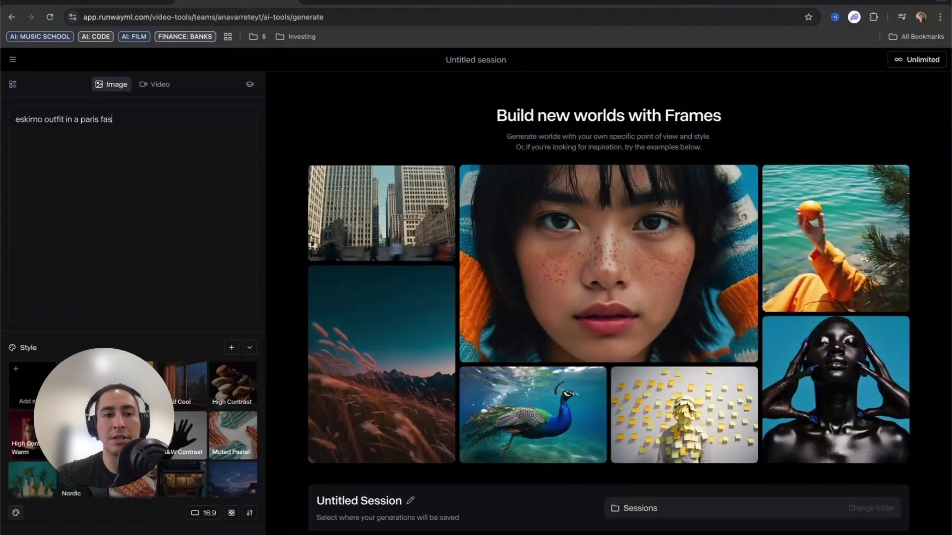
type("hion week runway")
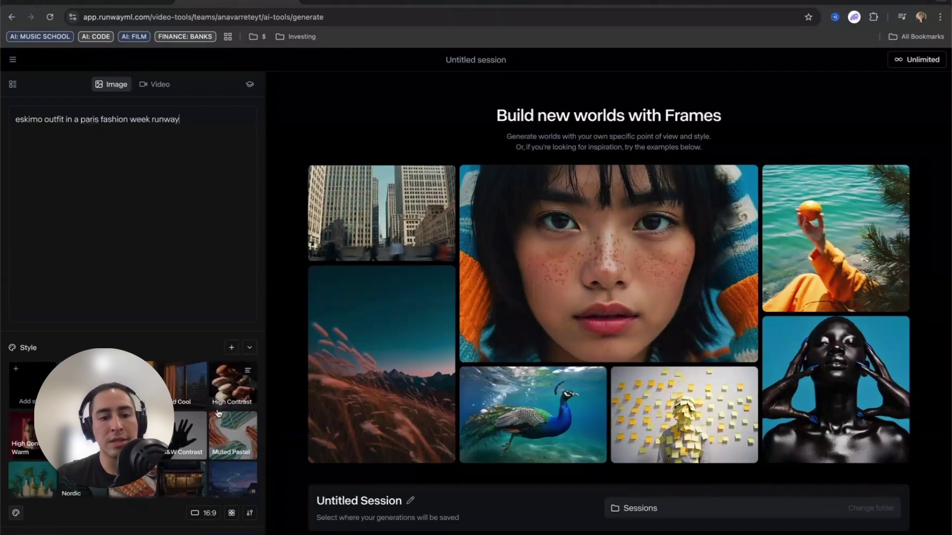
key("Return")
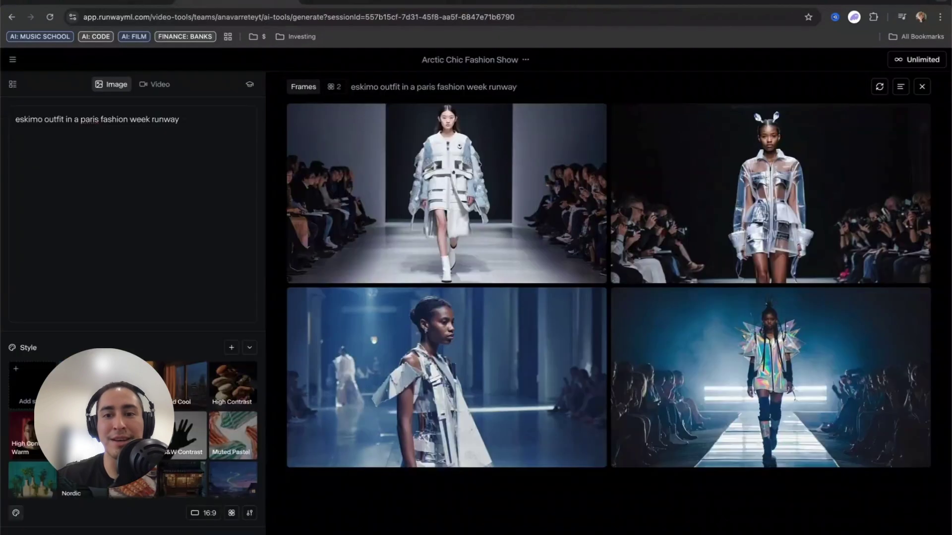
Preview the Pinterest 'eskimo costume' photo and compare it with the generated runway images
left_click(364, 3)
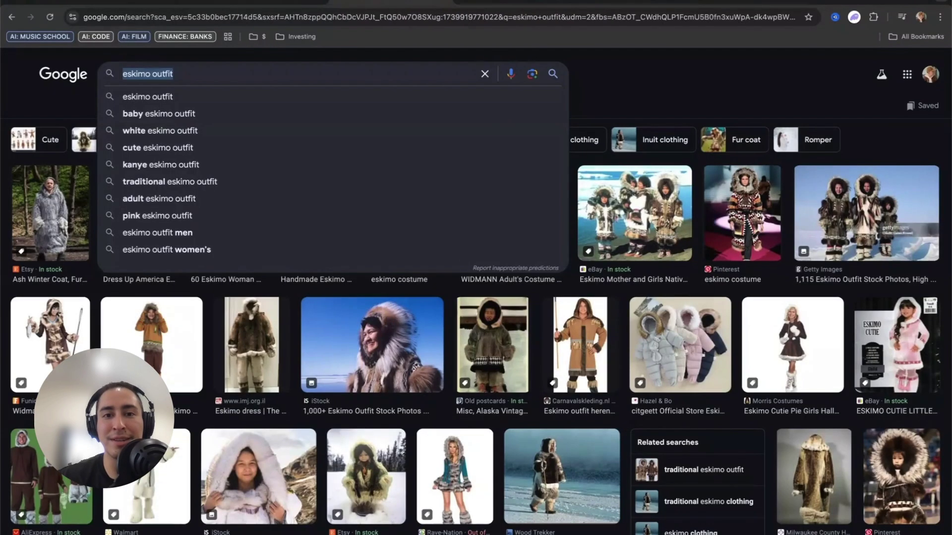
left_click(676, 89)
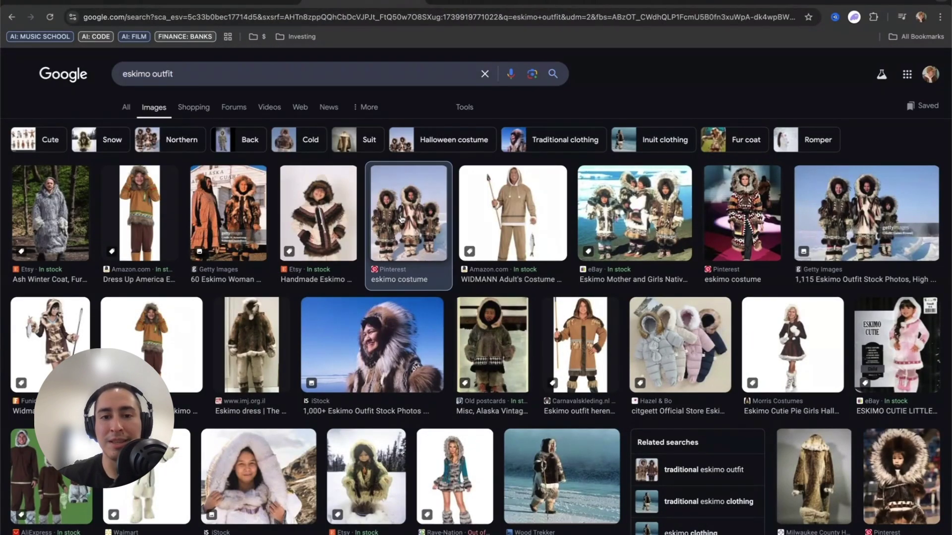
left_click(396, 217)
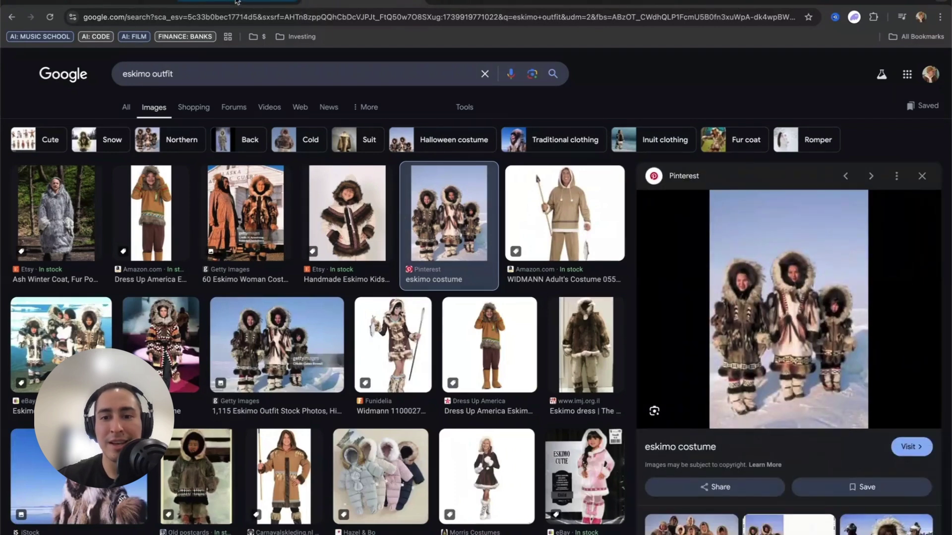
left_click(237, 2)
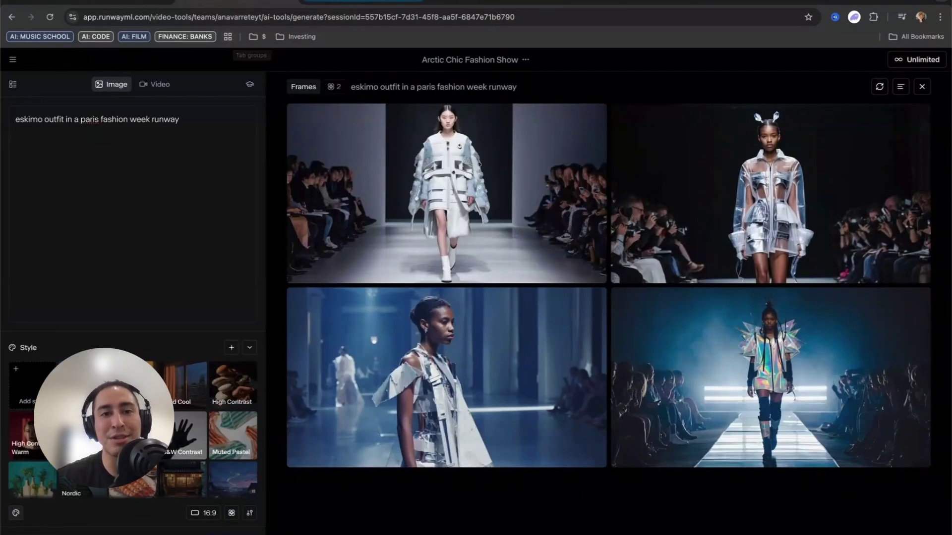
left_click(361, 3)
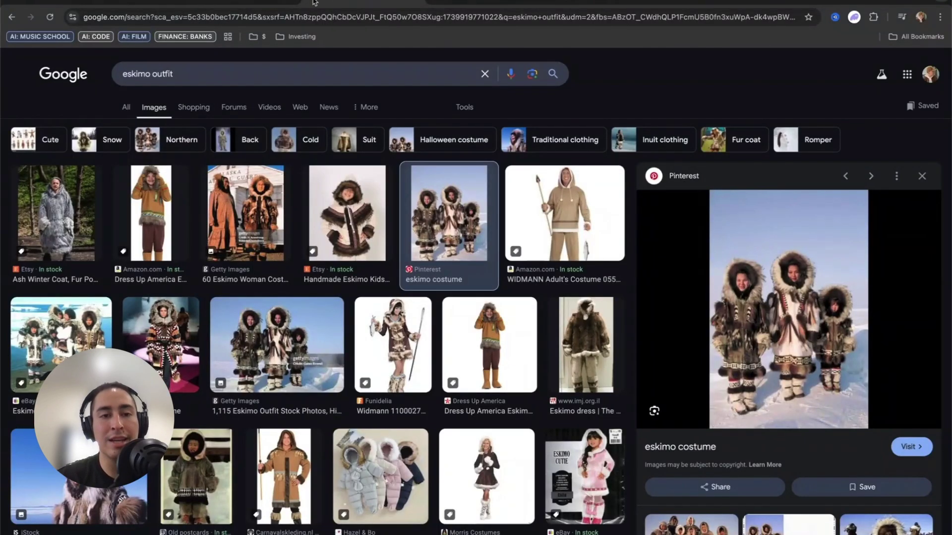
Generate images for 'a dog inside a rocket ship … showing a window that has a clear view of mars'
left_click(276, 4)
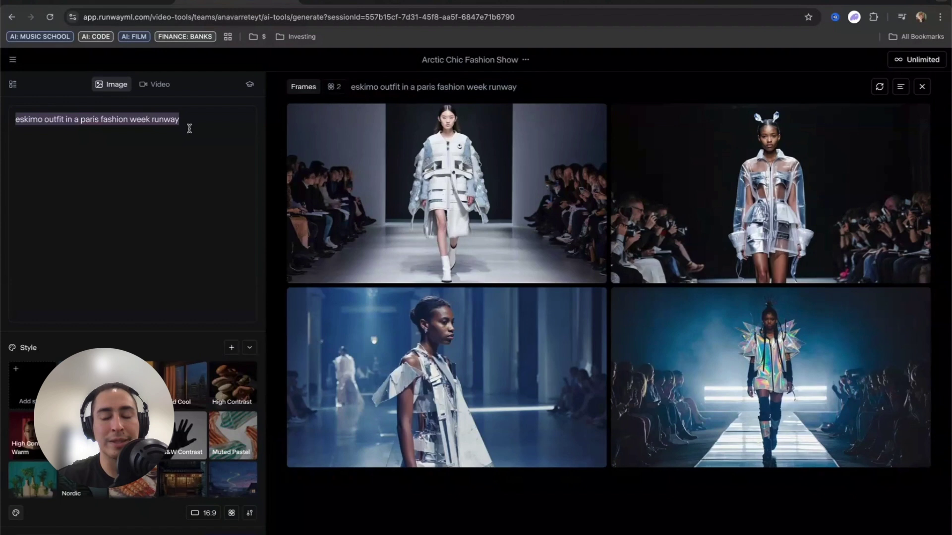
key("BackSpace")
type("a d")
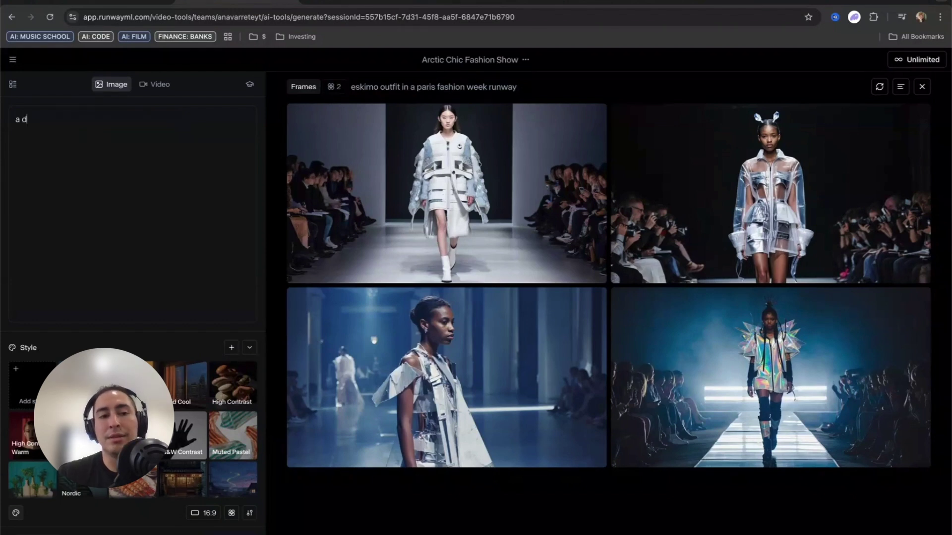
type("og inside a")
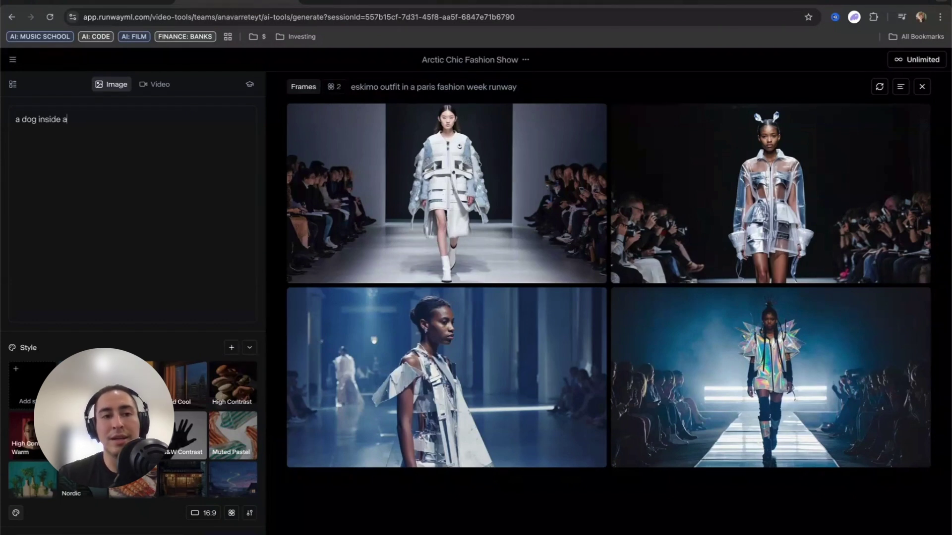
type(" rocket ship w")
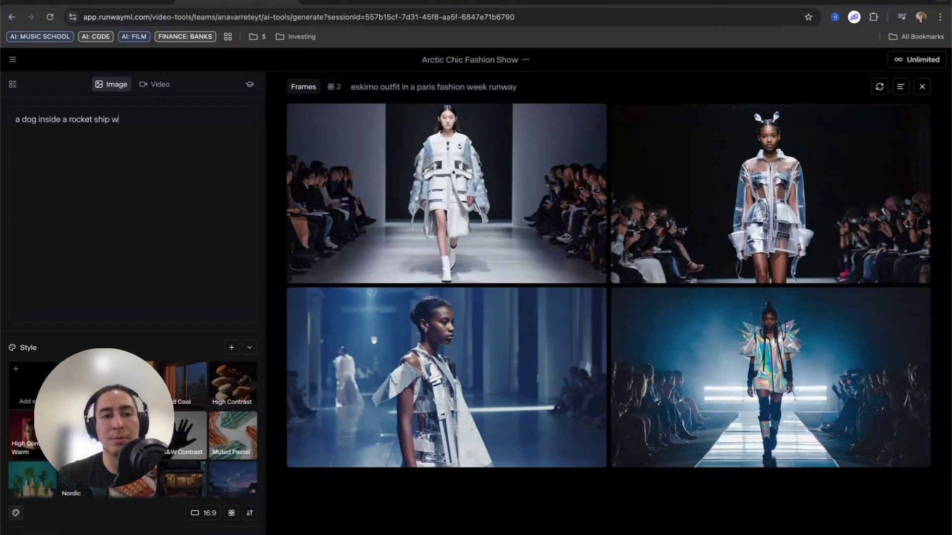
type("ith the backg")
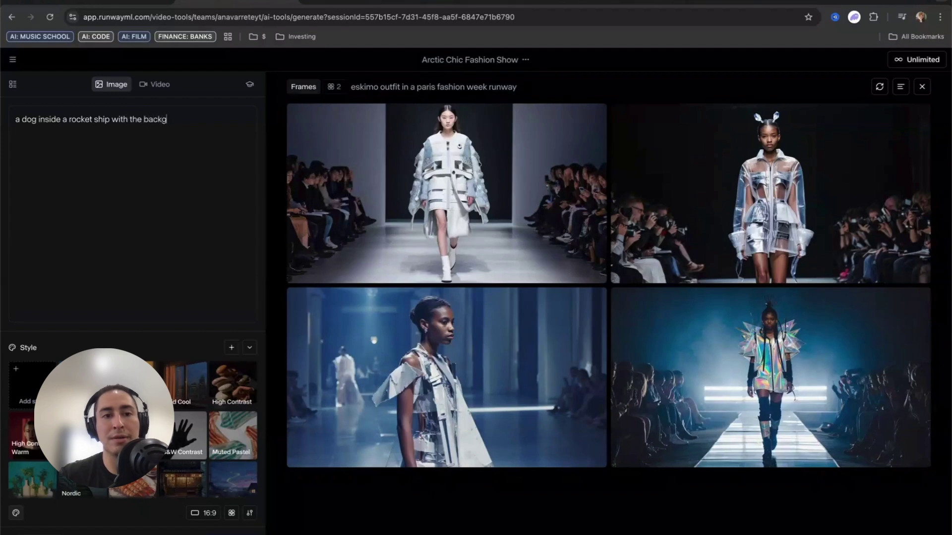
type("round within the wor")
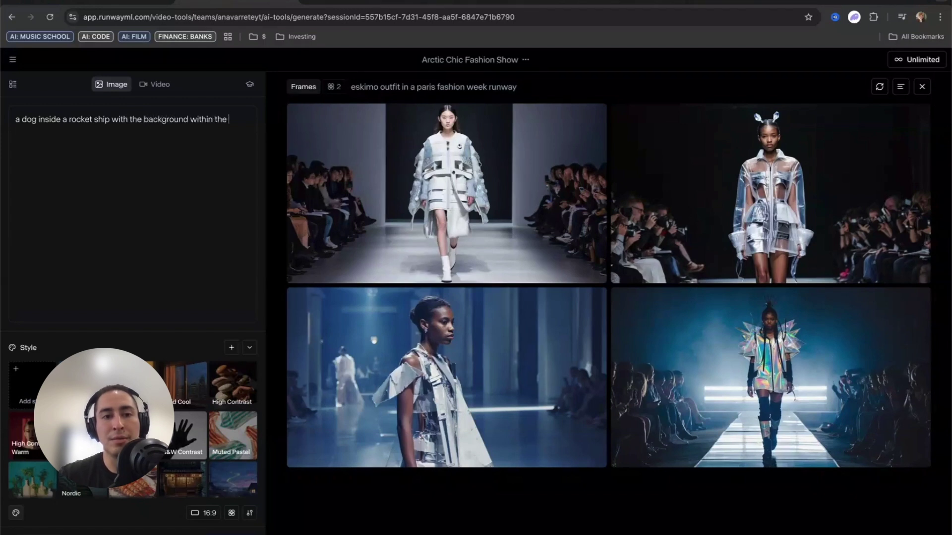
key("BackSpace")
key("BackSpace")
key("BackSpace")
key("alt+BackSpace")
key("alt+BackSpace")
type("showing a window that")
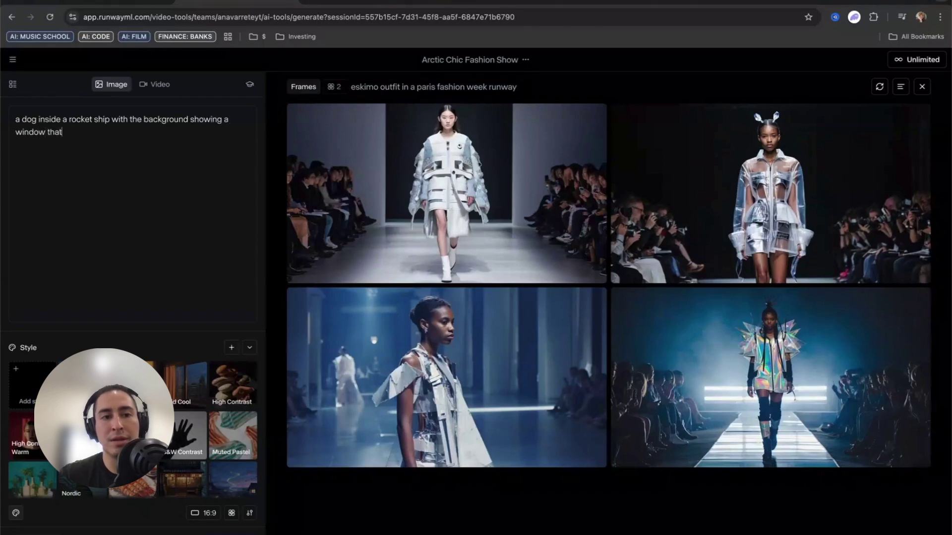
type(" has a clear view of mars")
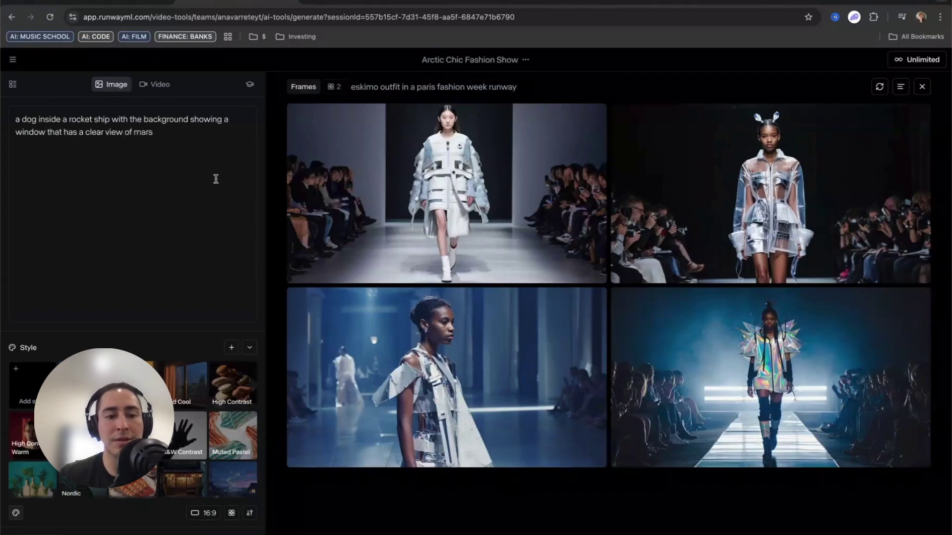
key("super+Return")
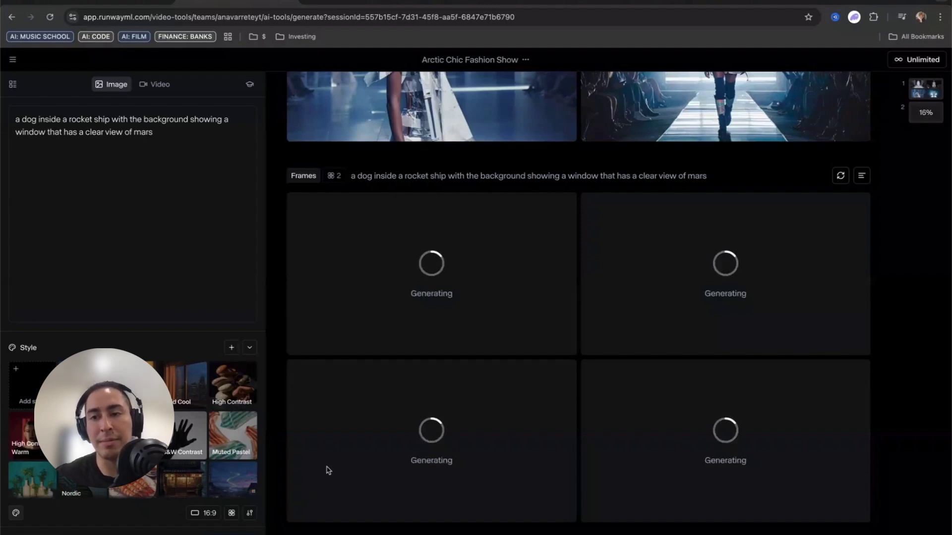
Browse the generated dog-in-rocket-ship images
scroll(383, 395, "up", 5)
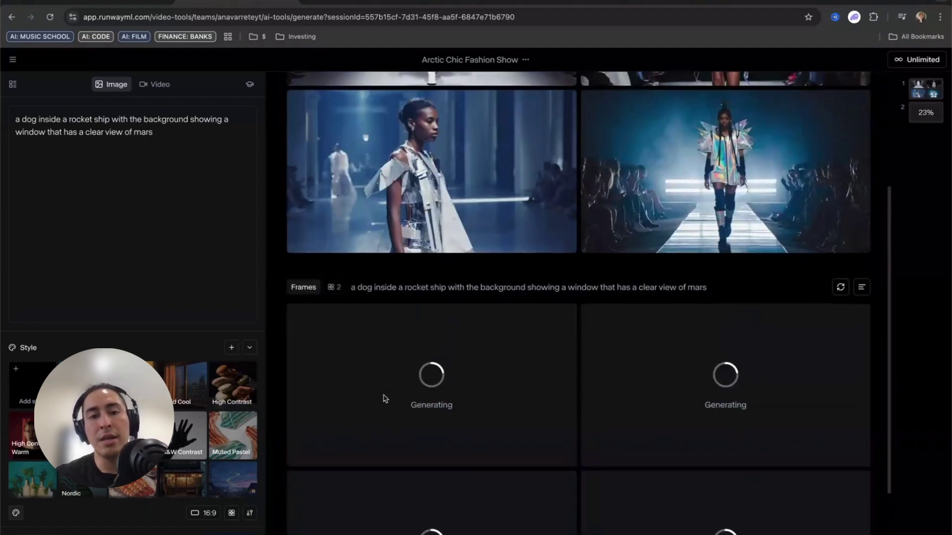
scroll(379, 369, "up", 2)
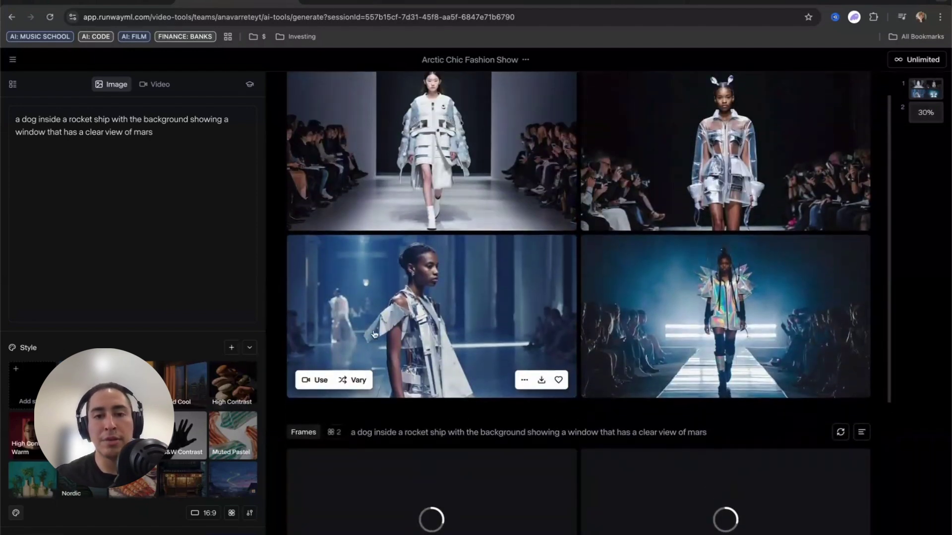
scroll(374, 334, "down", 3)
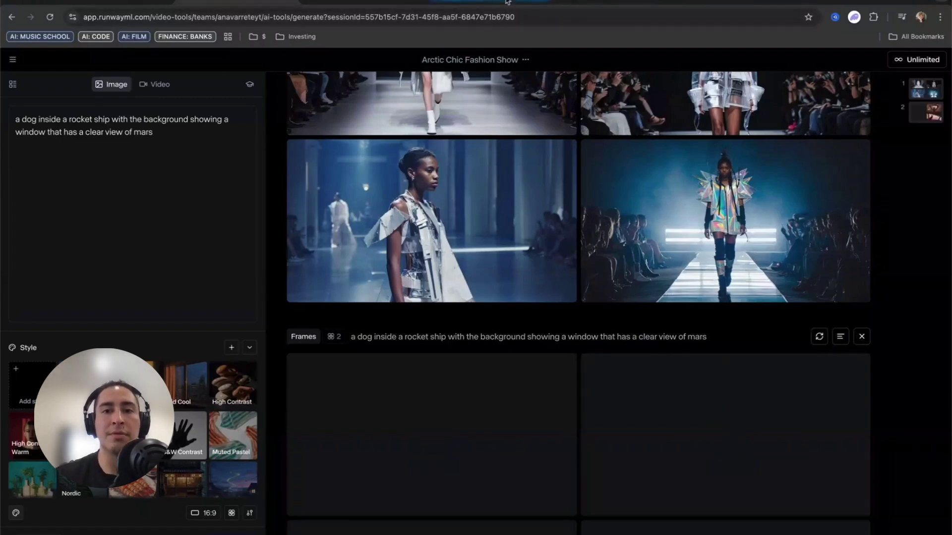
left_click(489, 3)
Highlight the guide's Simple/Detailed prompt examples and its conversational versus descriptive giraffe prompts
scroll(459, 239, "up", 3)
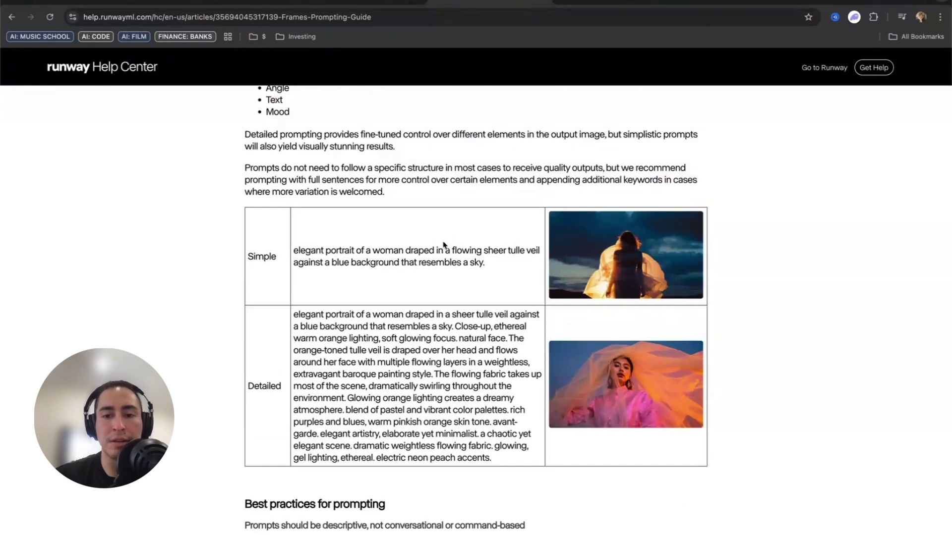
triple_click(435, 252)
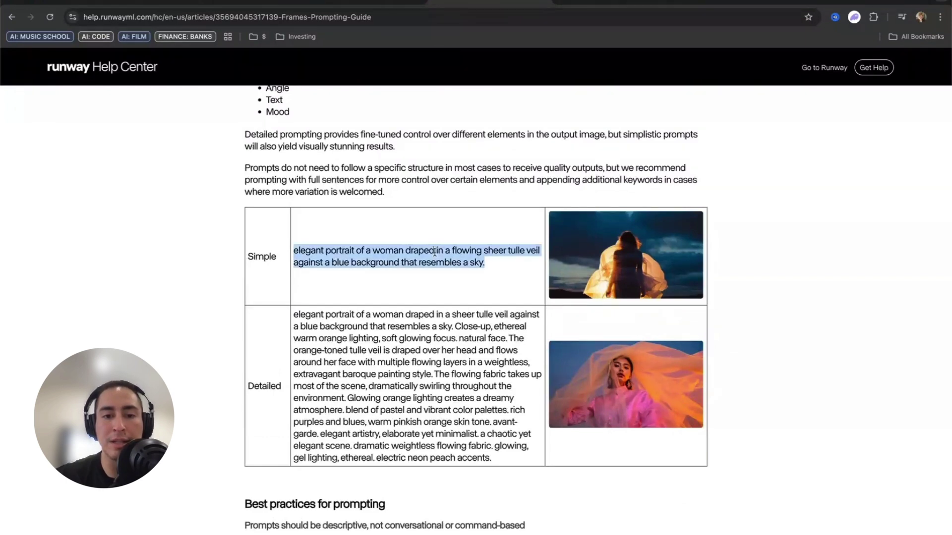
triple_click(397, 339)
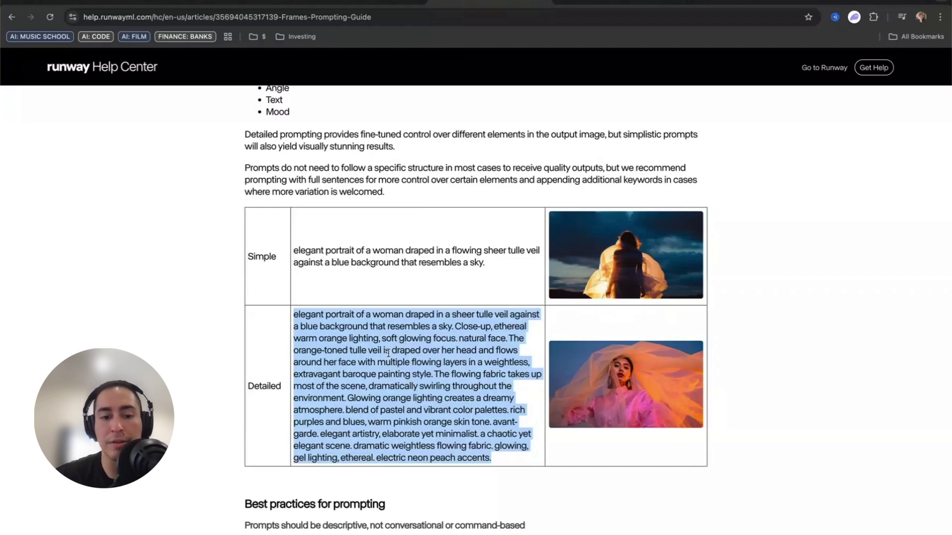
scroll(389, 353, "down", 5)
scroll(389, 356, "down", 3)
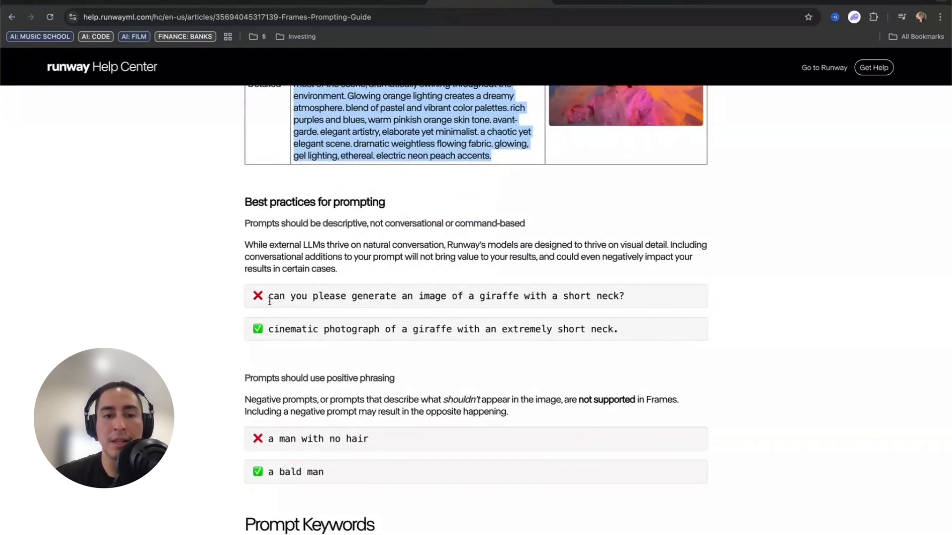
left_click_drag(268, 296, 630, 303)
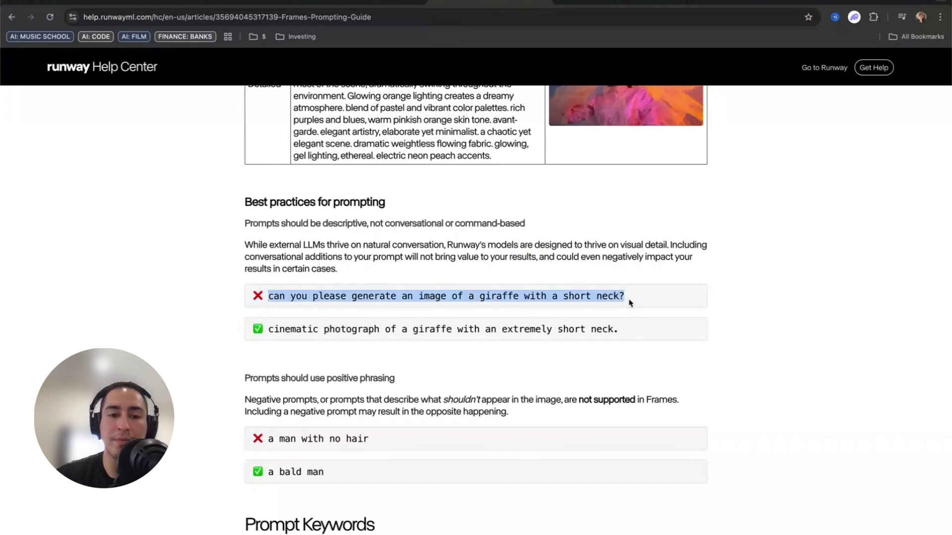
left_click_drag(268, 330, 615, 329)
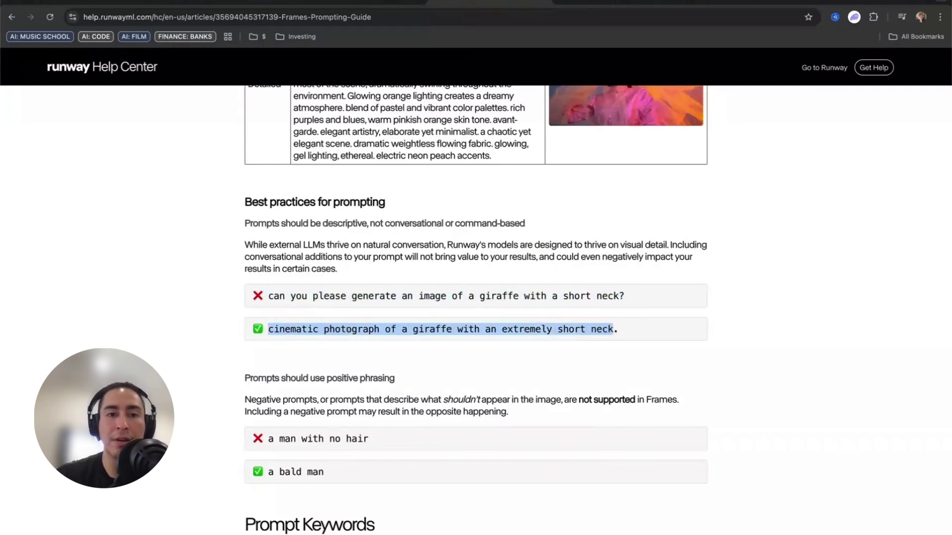
Back in Runway, view the cockpit dog image full size and step through all four 1920 x 1080 Mars images
left_click(245, 4)
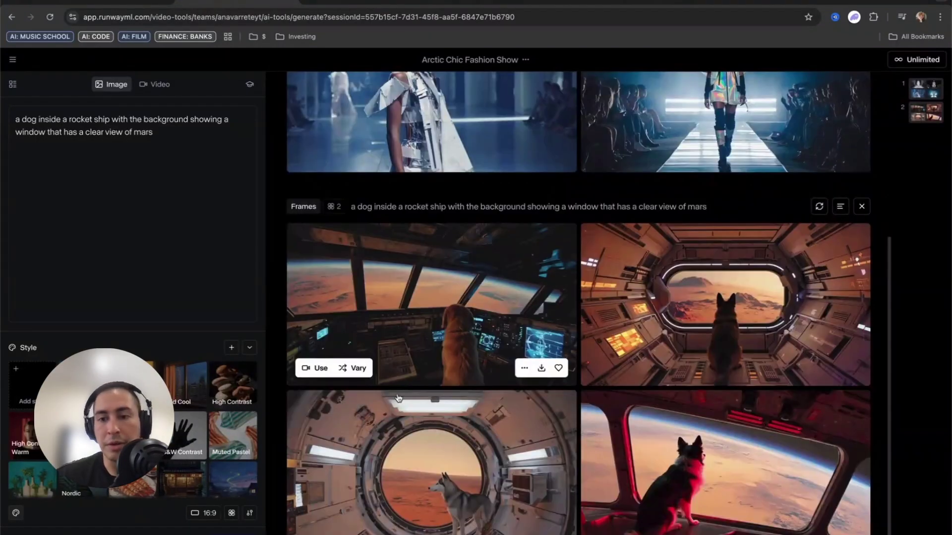
scroll(398, 398, "down", 1)
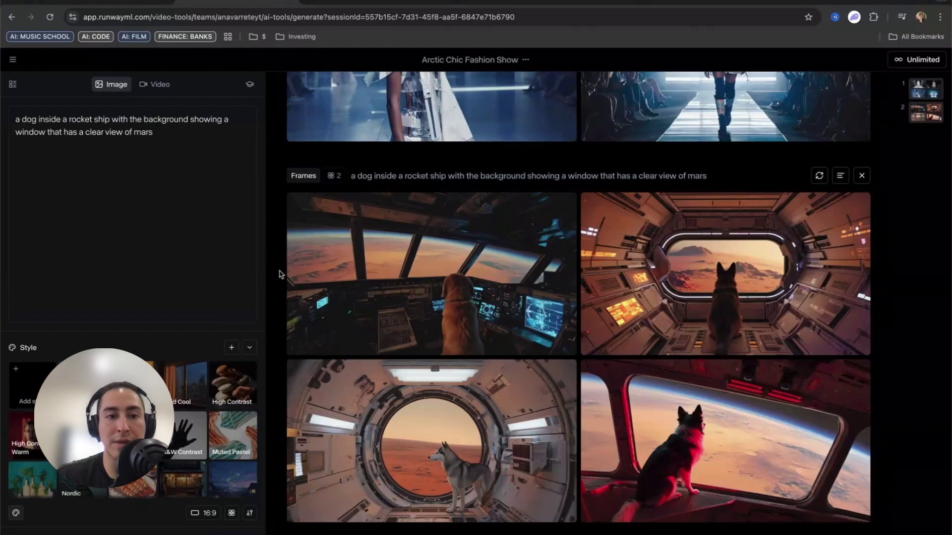
mouse_move(347, 271)
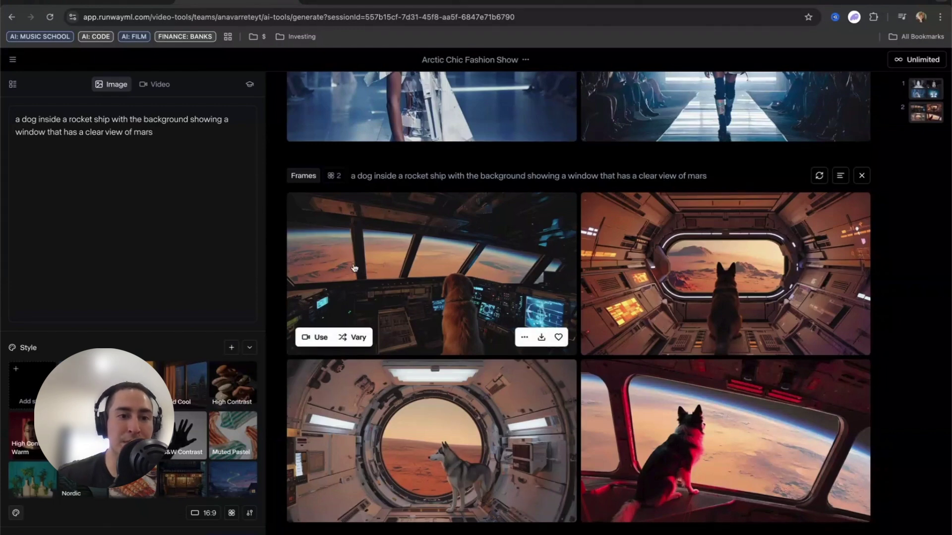
left_click(355, 269)
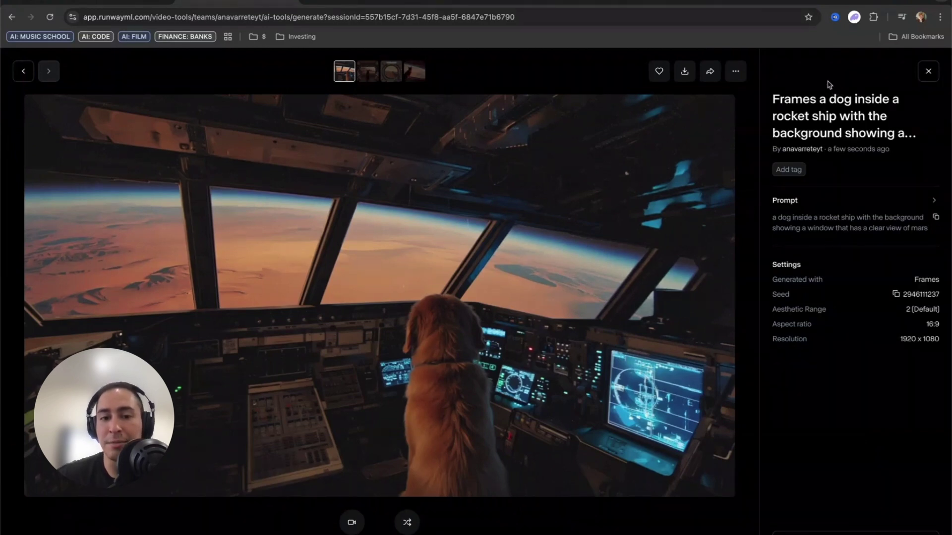
key("Right")
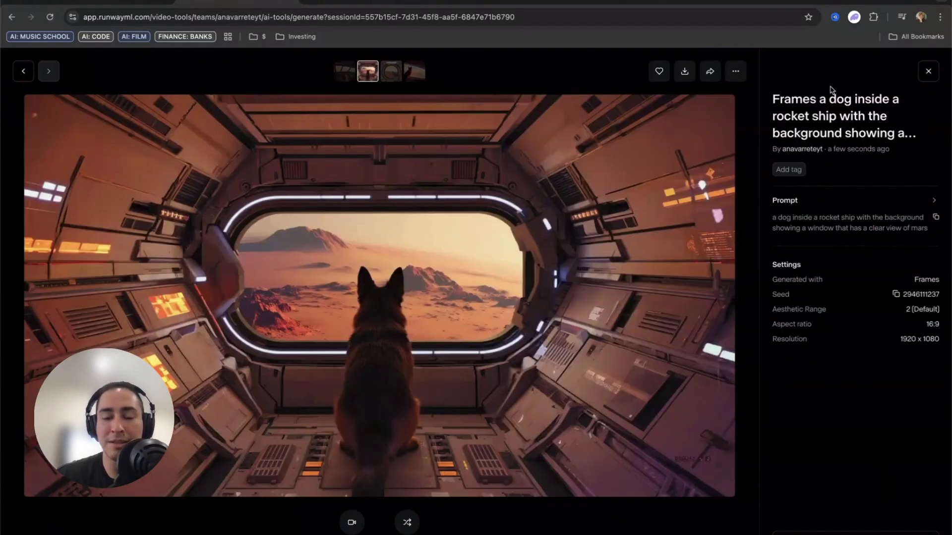
key("Right")
key("Right")
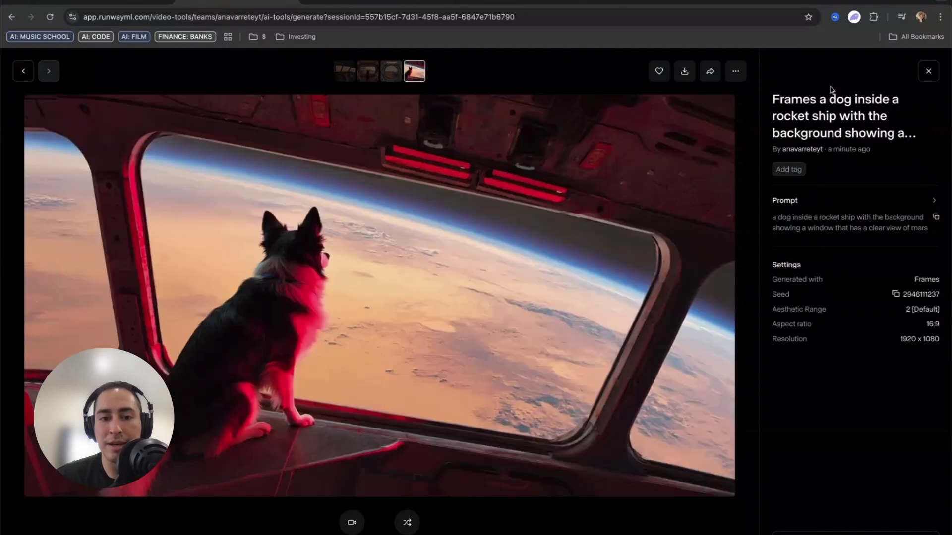
key("Left")
key("Left")
key("Left")
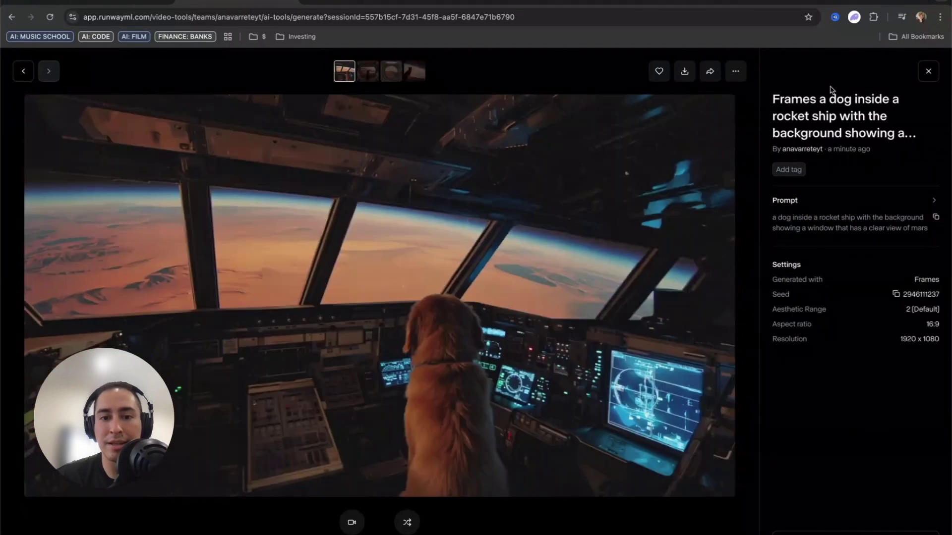
left_click(928, 71)
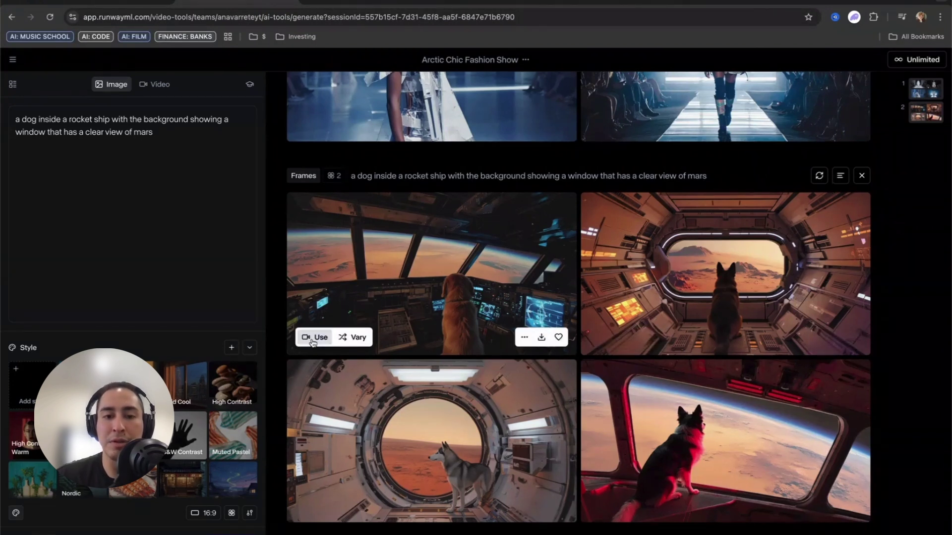
Use the cockpit dog image for a video and replace the old prompt with a new Mars one
left_click(313, 339)
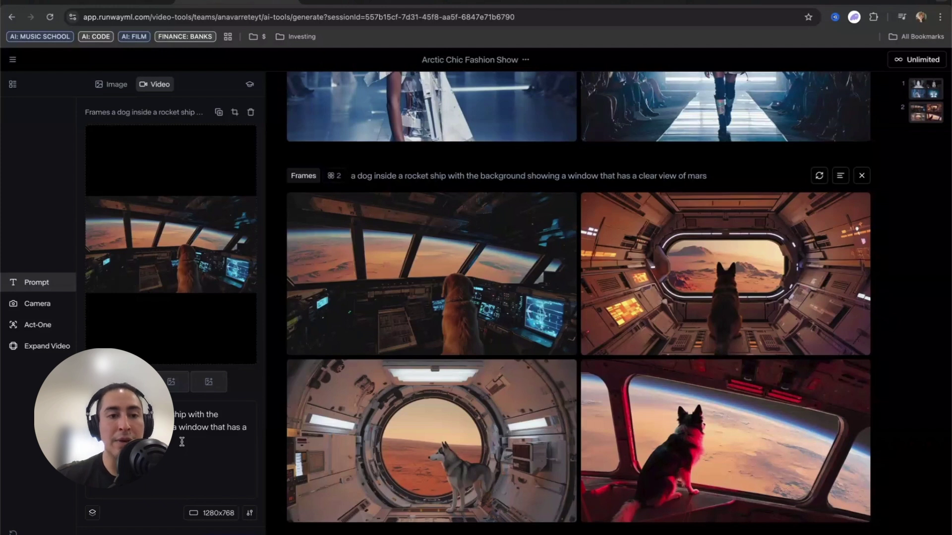
key("ctrl+a")
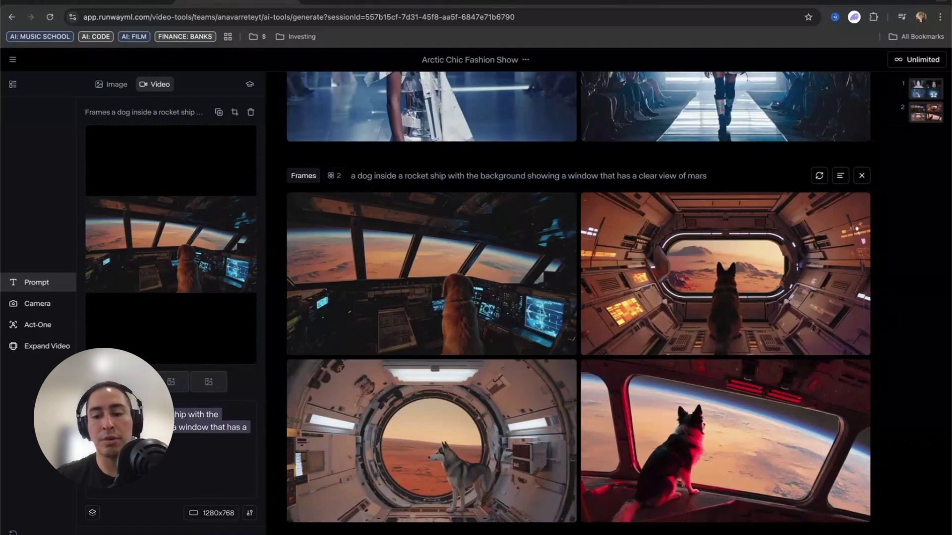
key("BackSpace")
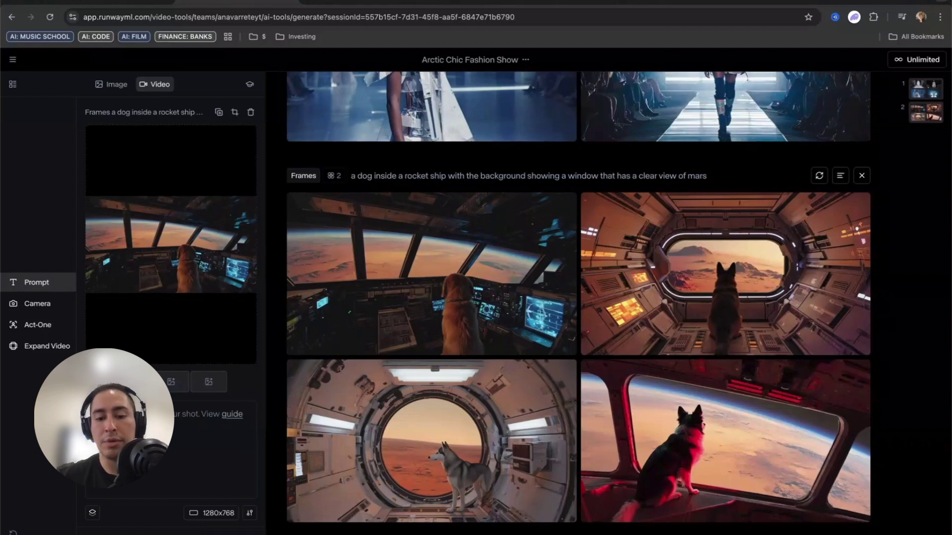
type("ars a")
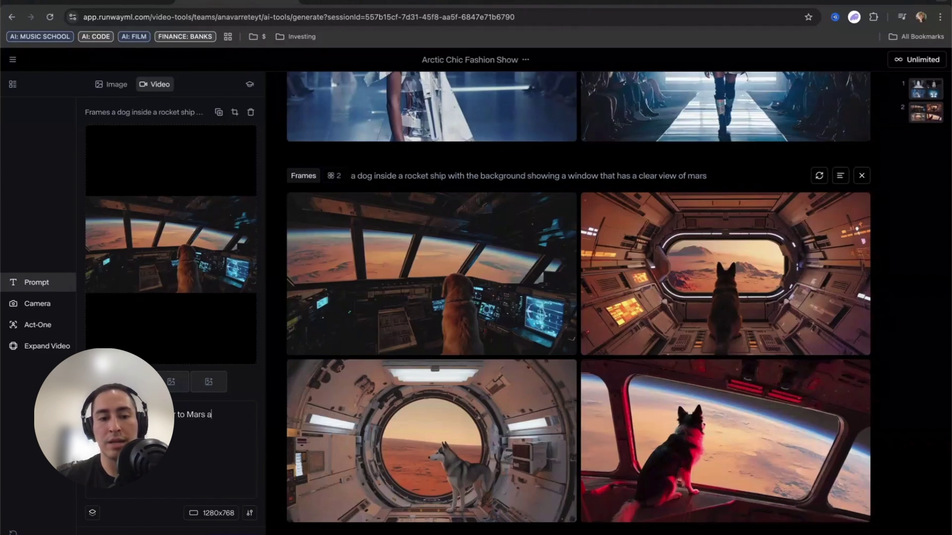
type("s dog s")
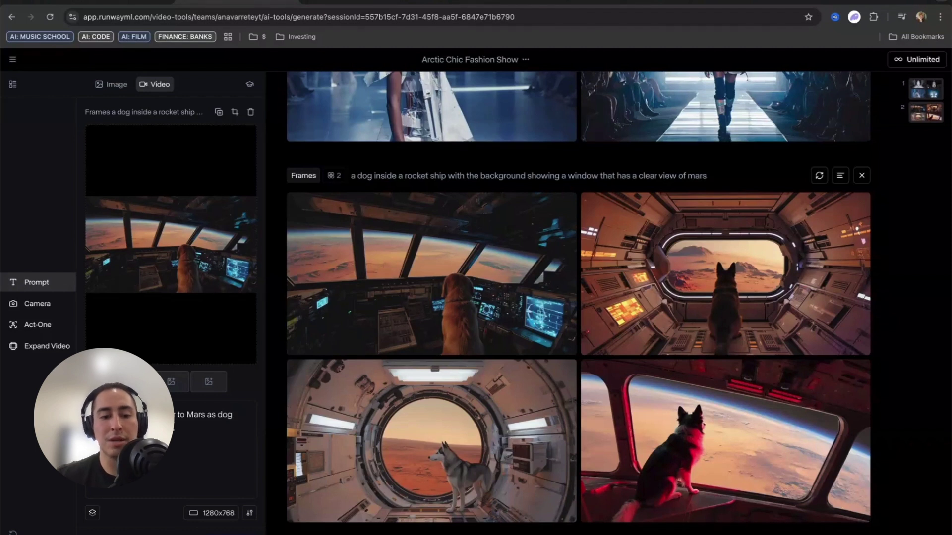
Check the model list and keep Gen-3 Alpha Turbo as the video model
left_click(123, 533)
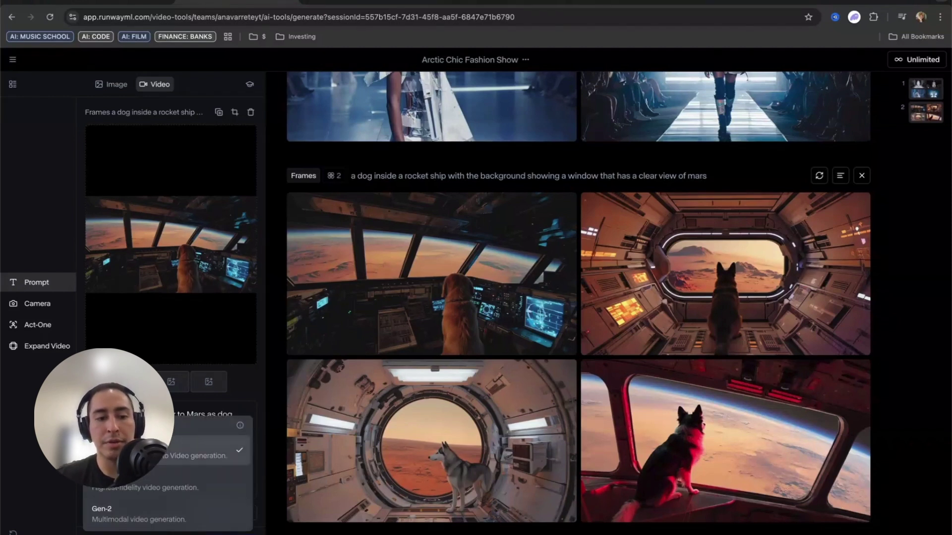
left_click(144, 481)
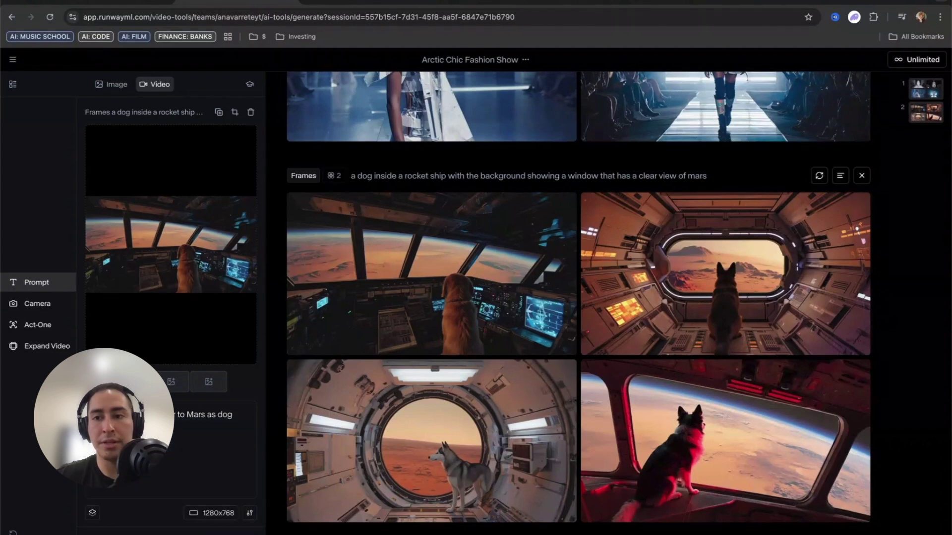
left_click(900, 59)
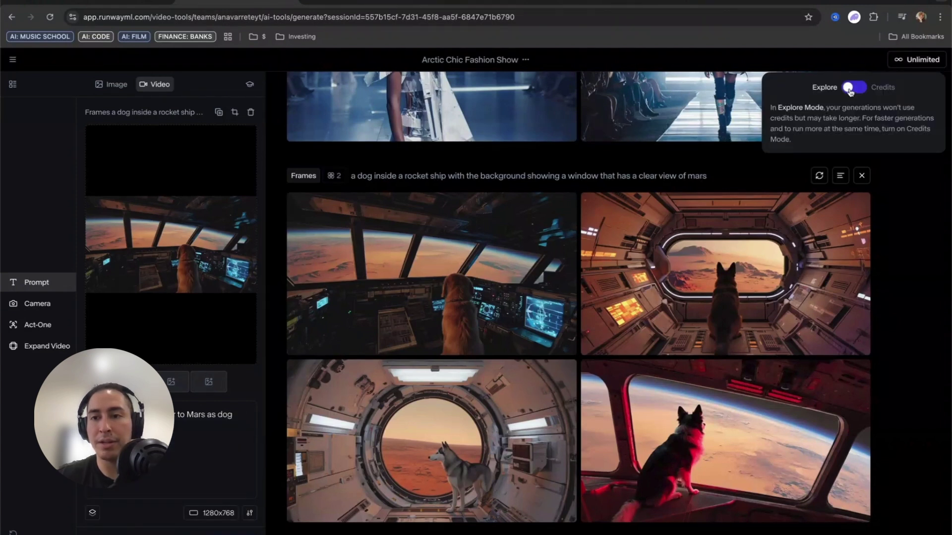
Switch generation to Credits mode and wait for the 10-second Gen-3 Alpha Turbo cockpit clip
left_click(850, 89)
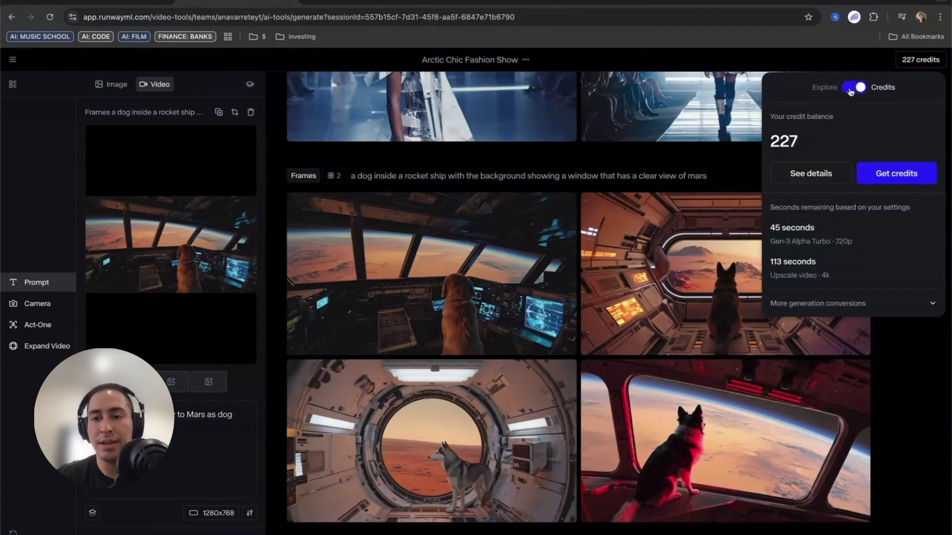
left_click(346, 500)
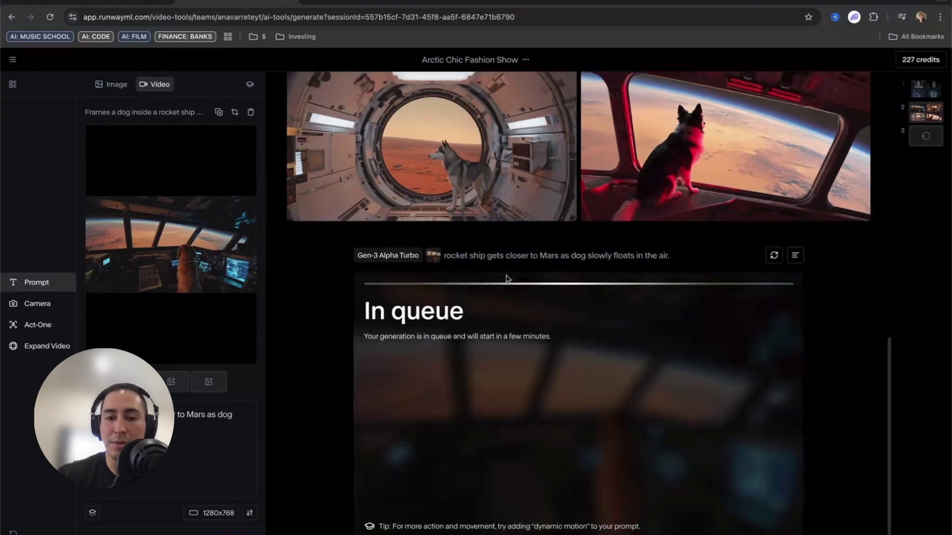
scroll(506, 278, "down", 1)
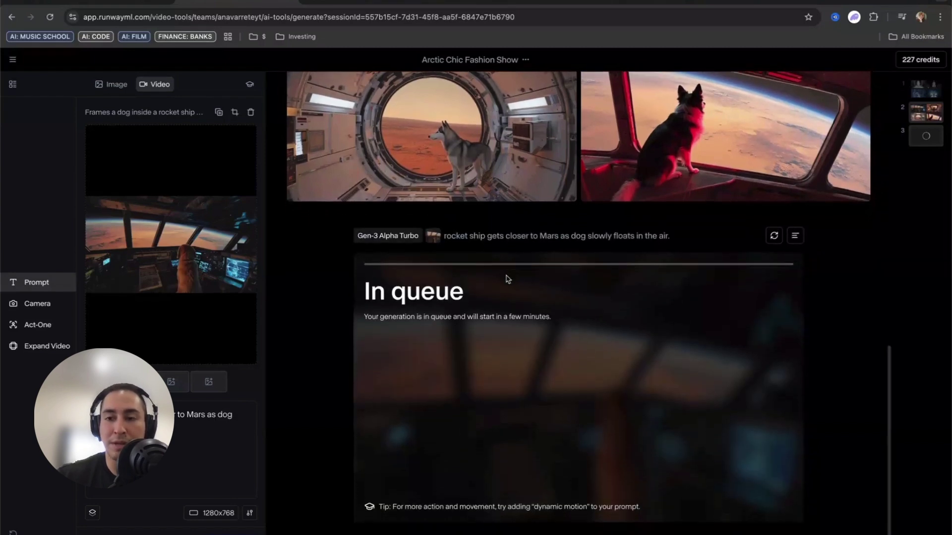
triple_click(493, 318)
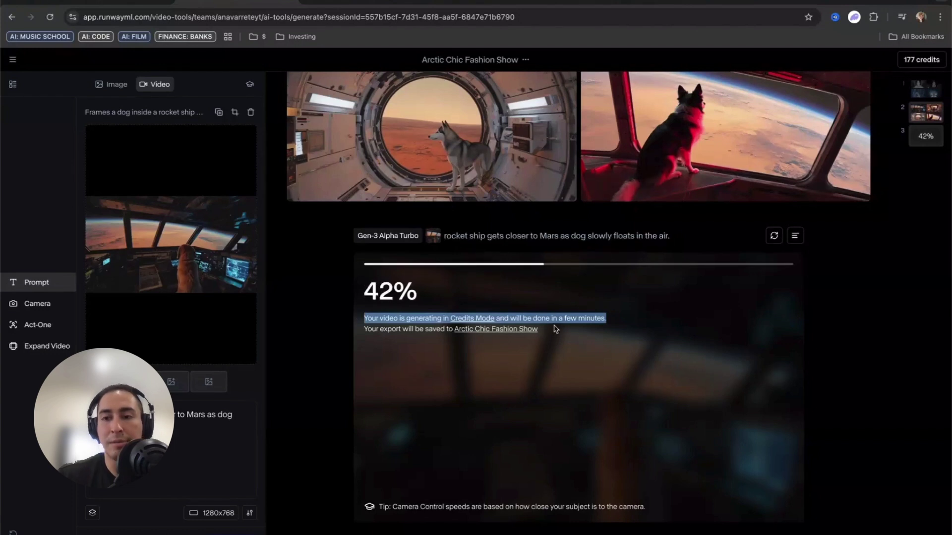
mouse_move(795, 193)
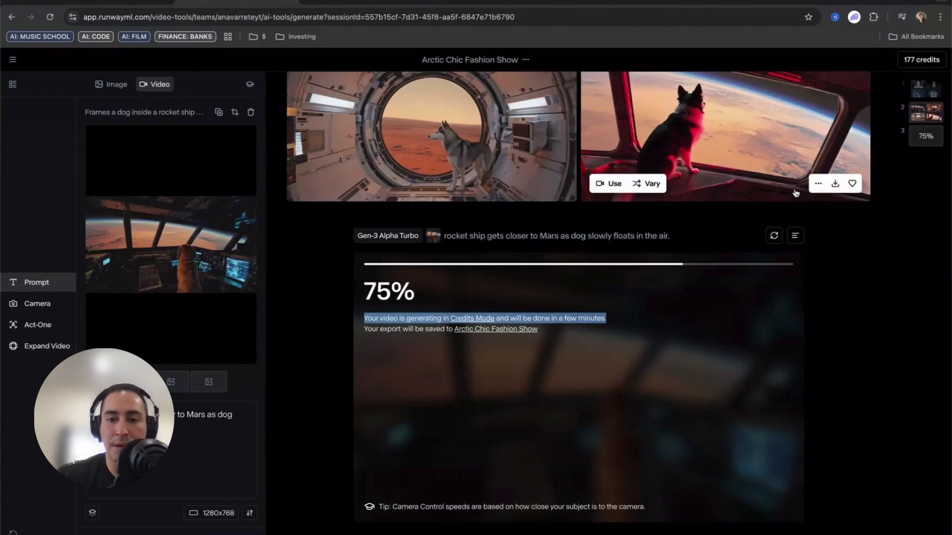
mouse_move(524, 80)
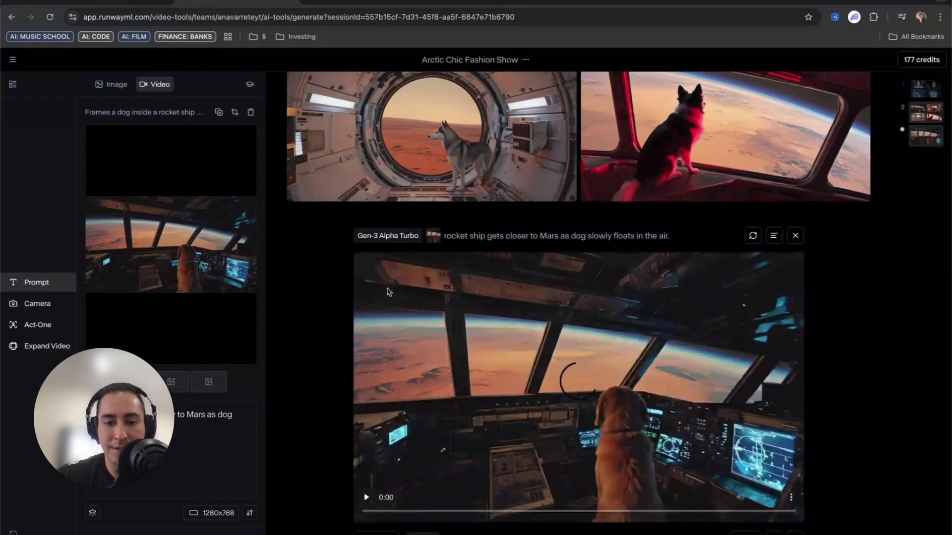
Play the generated cockpit-nearing-Mars video and pause it at 0:03
left_click(365, 499)
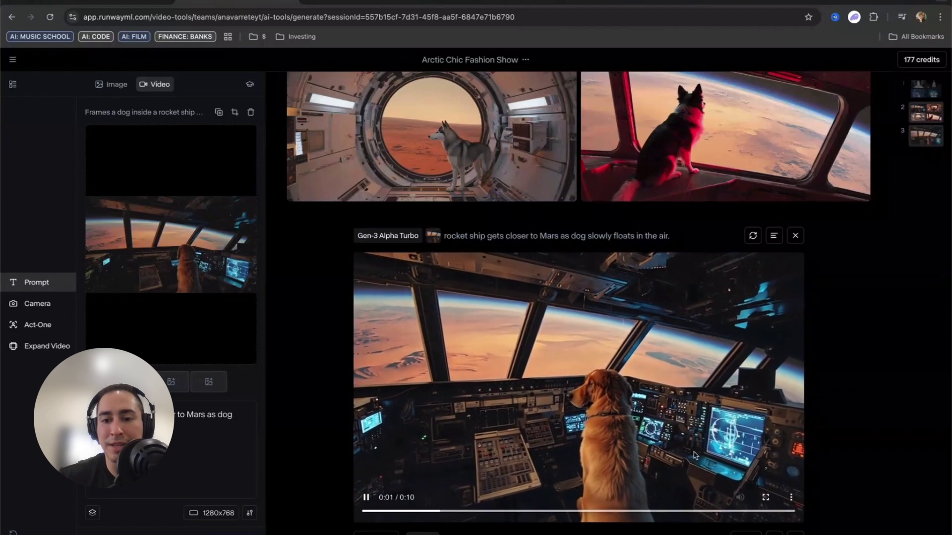
left_click(366, 497)
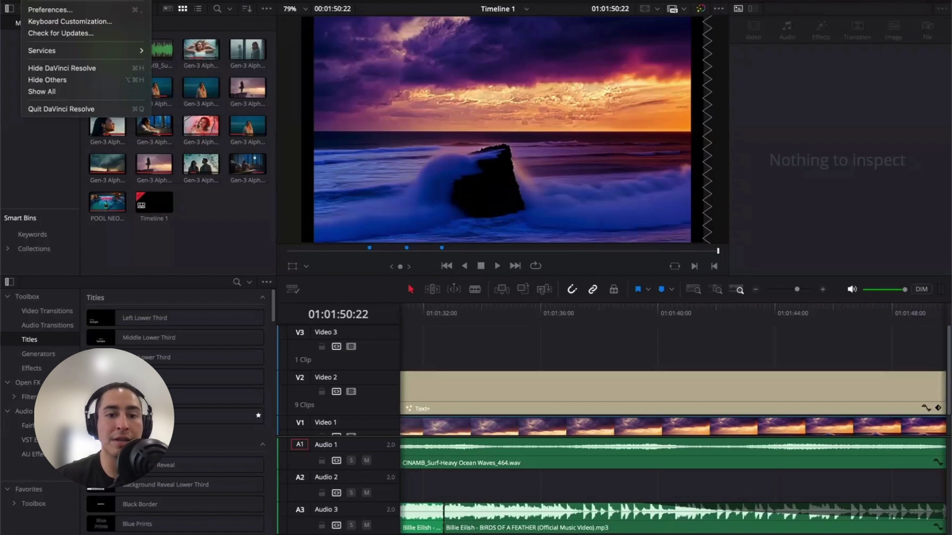
Close the open menu and bring the Timeline 1 playhead to the very start
left_click(420, 370)
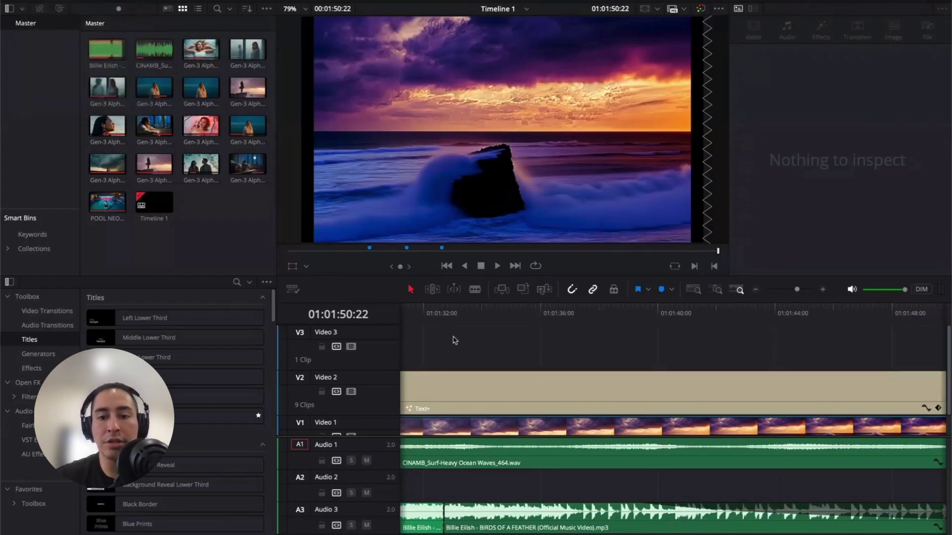
scroll(453, 340, "left", 10)
scroll(453, 340, "left", 5)
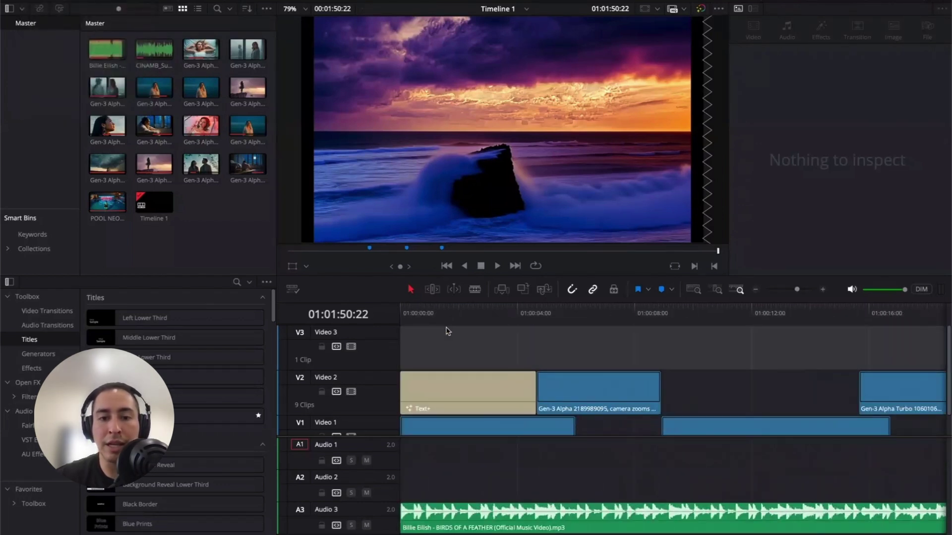
left_click(437, 309)
left_click(398, 309)
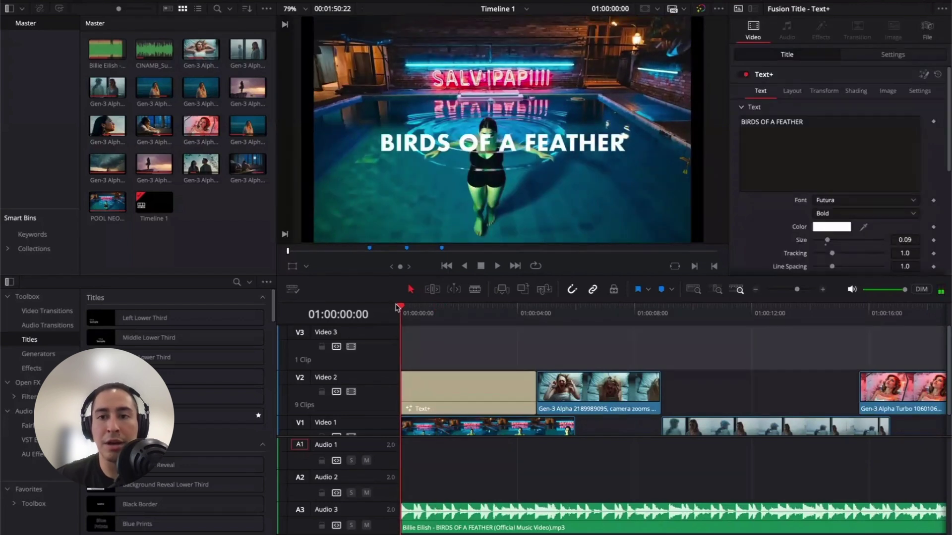
Preview the clips at 01:00:04:16, 01:00:08:22, 01:00:15:16, 01:00:22:22 and 01:00:27:11
left_click(536, 309)
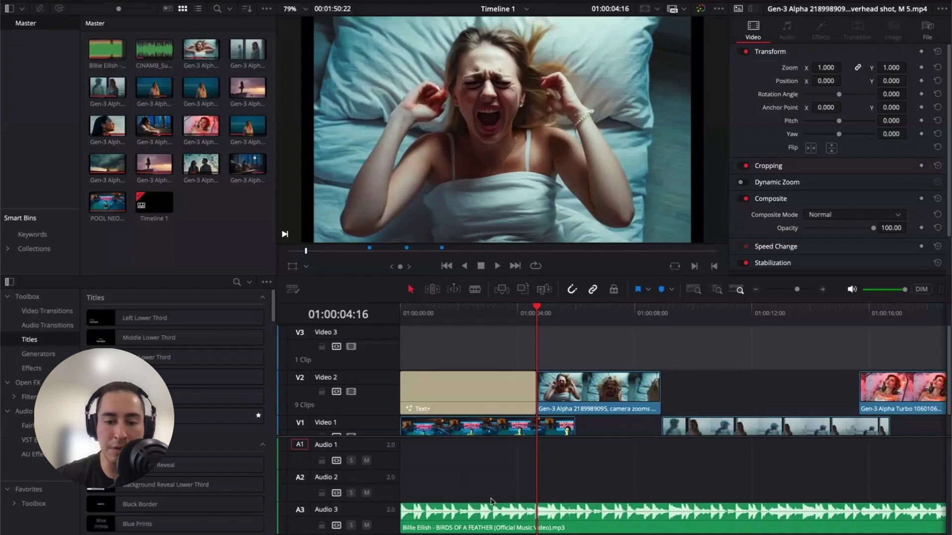
left_click(663, 308)
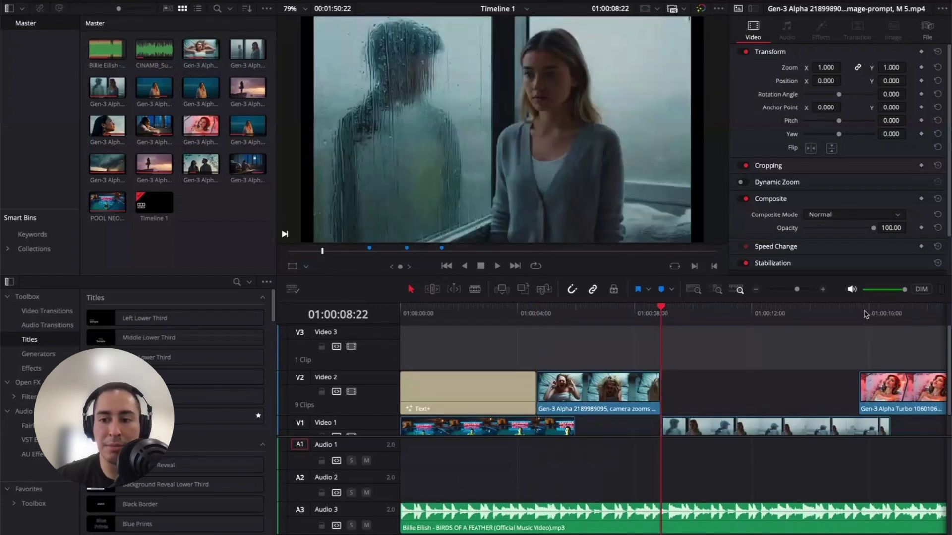
left_click(859, 307)
scroll(860, 307, "right", 10)
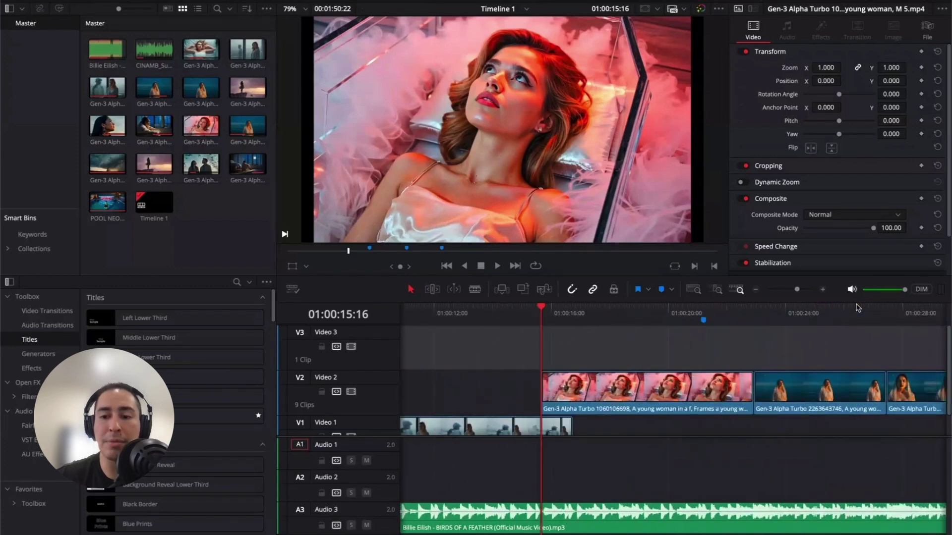
scroll(859, 308, "left", 3)
left_click(574, 308)
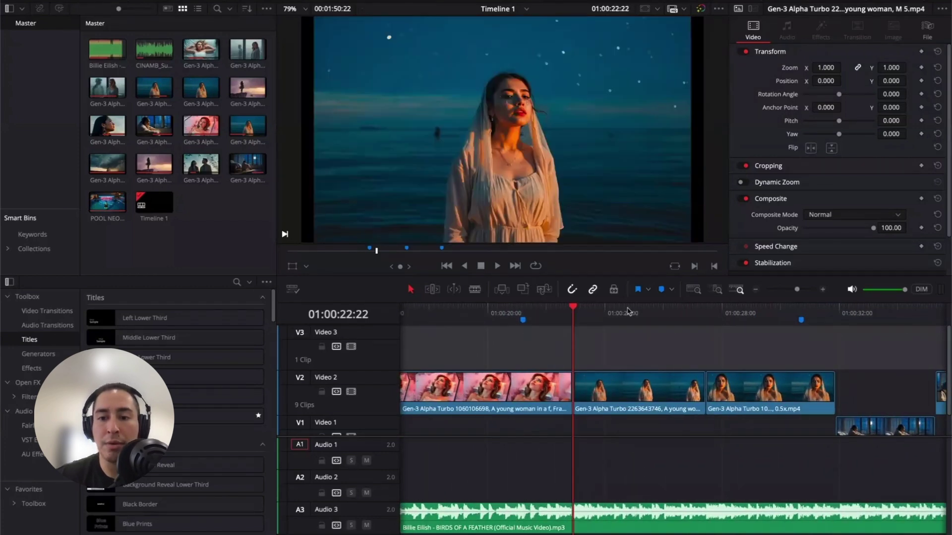
left_click(706, 313)
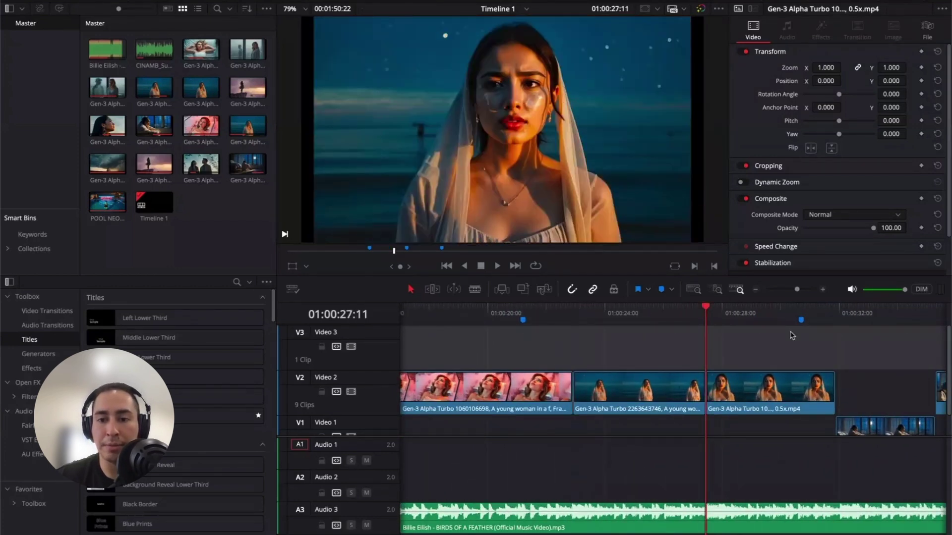
Compare the sea clip with the veiled-woman close-up, then return to the Runway browser window
scroll(792, 336, "right", 4)
left_click(452, 314)
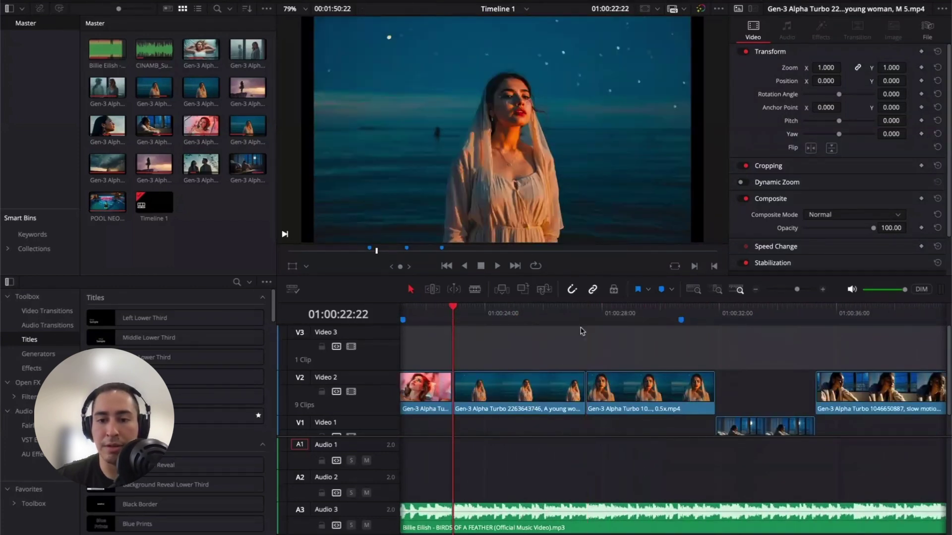
left_click(586, 312)
scroll(623, 331, "right", 2)
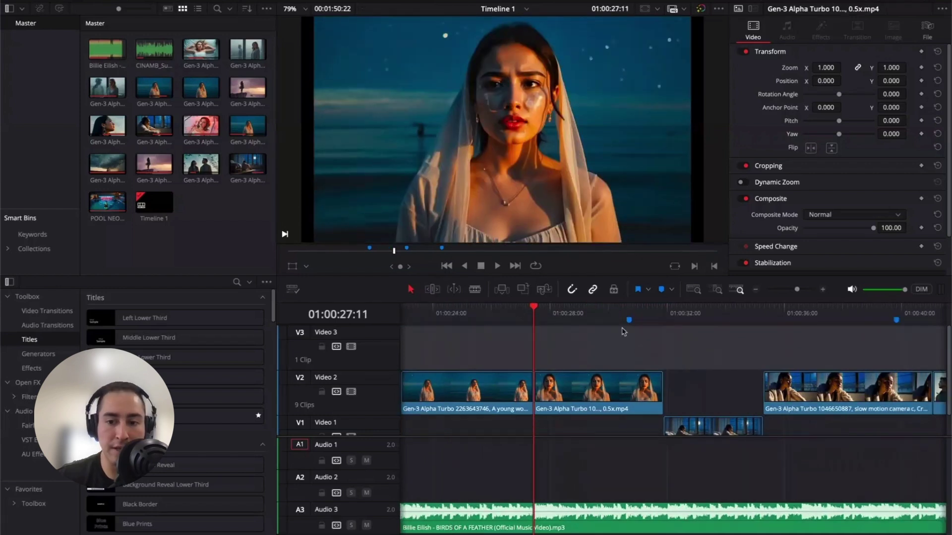
scroll(623, 332, "right", 5)
scroll(623, 332, "left", 10)
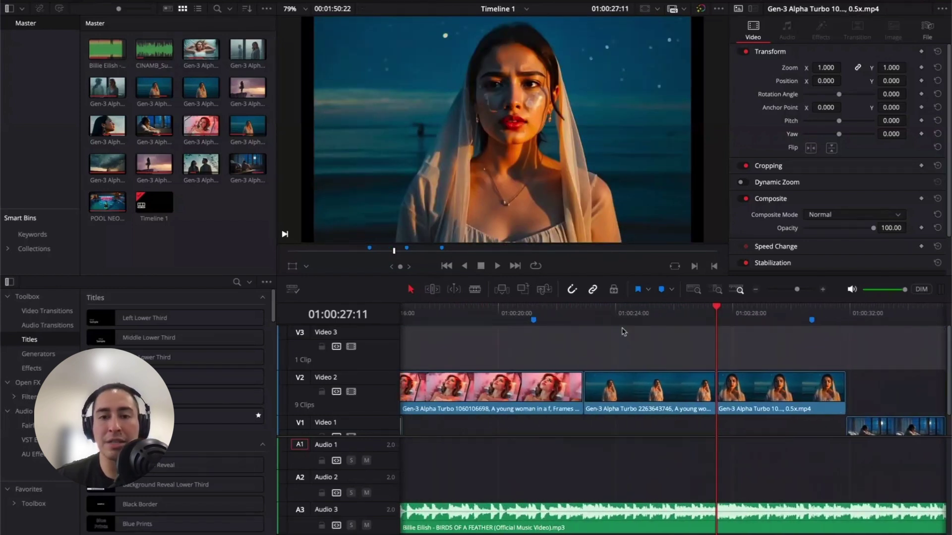
left_click(583, 312)
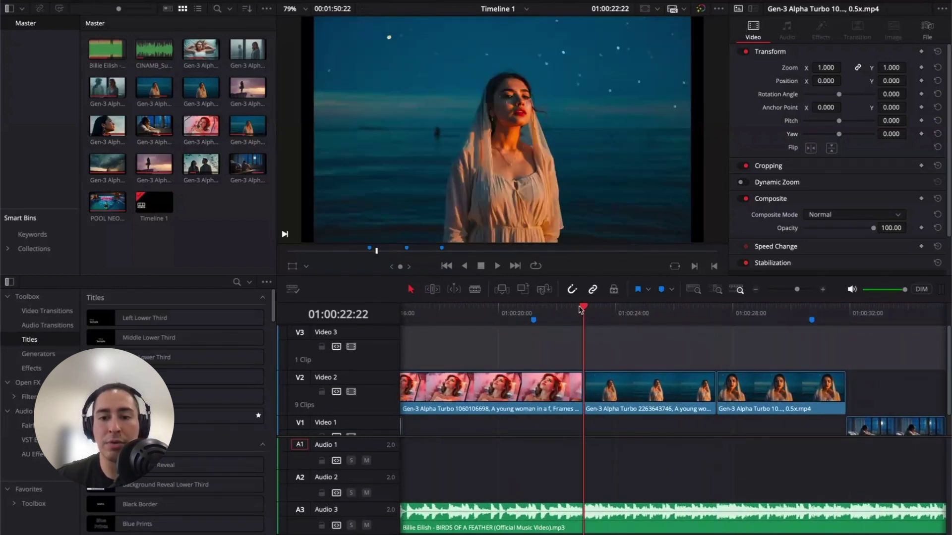
left_click(714, 310)
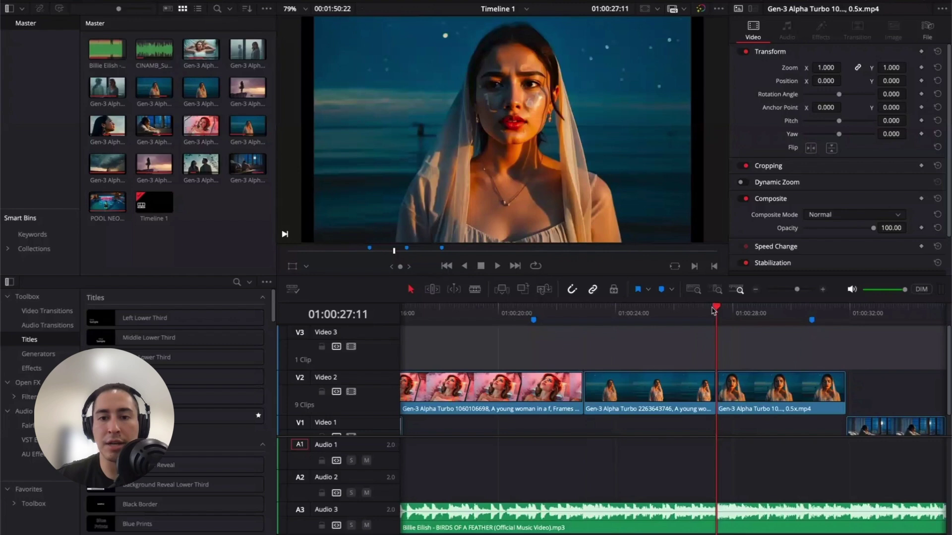
left_click(577, 308)
key("ctrl+Up")
left_click(48, 301)
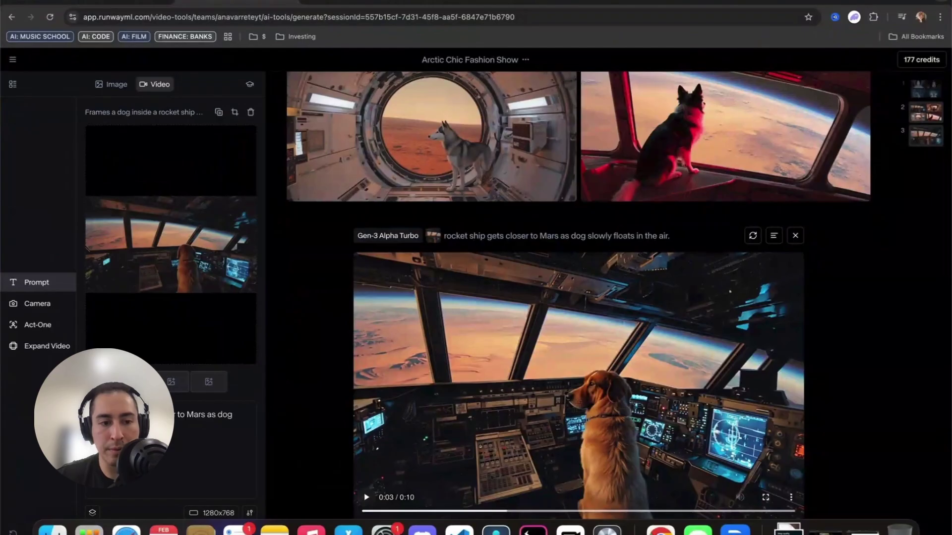
Set the camera Zoom to 4.3, leaving other camera values at 0.0, and choose a 5-second duration
left_click(35, 303)
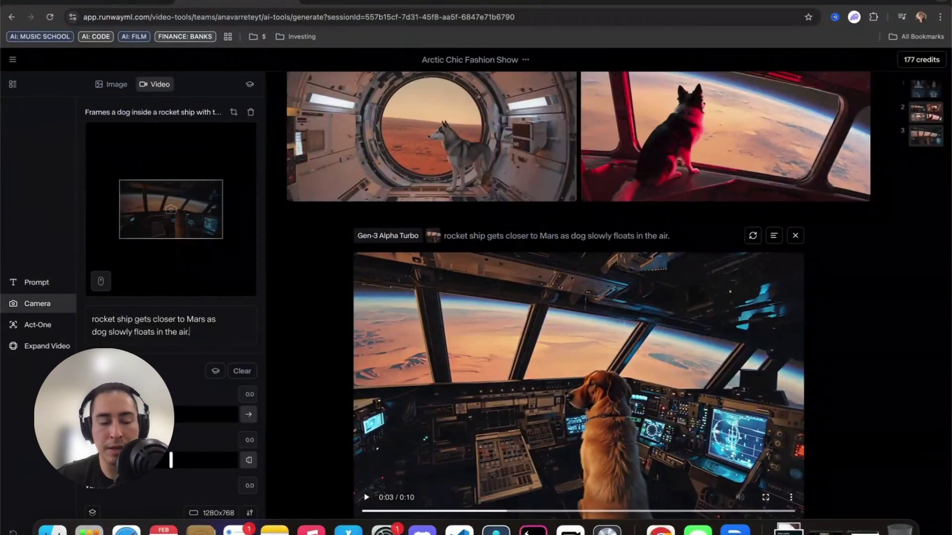
scroll(171, 426, "down", 2)
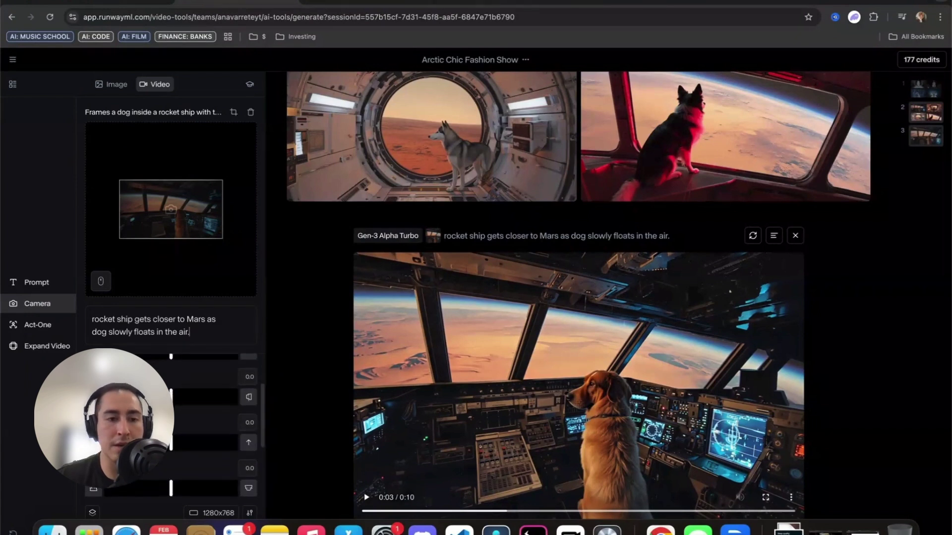
scroll(171, 426, "down", 2)
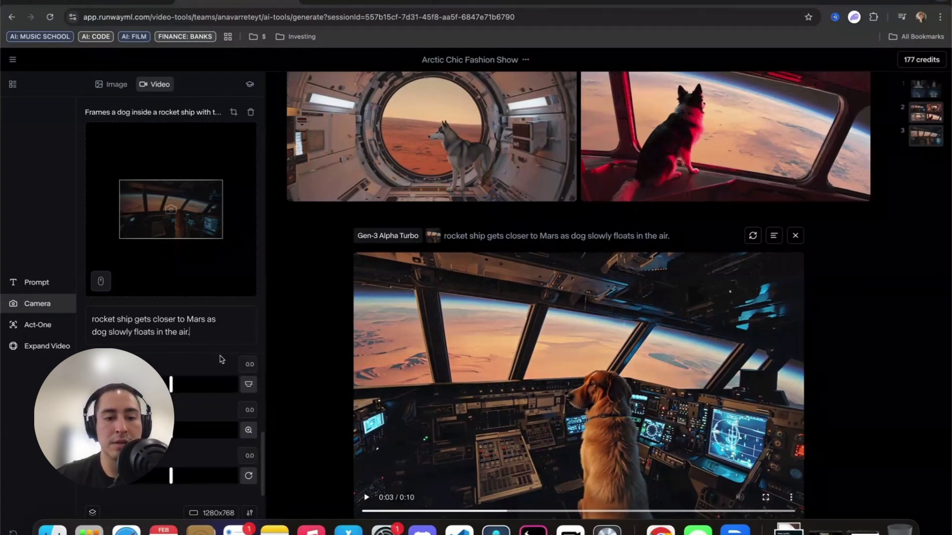
scroll(164, 367, "down", 1)
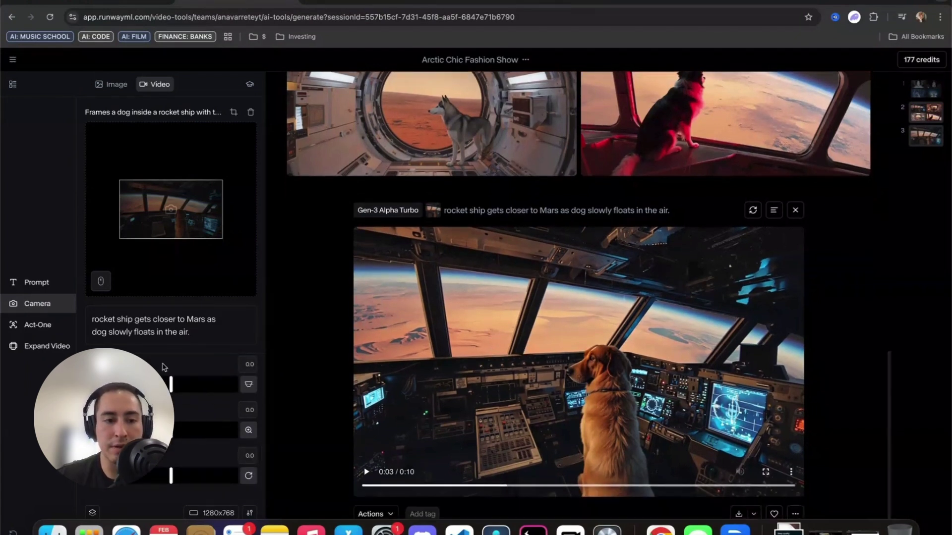
scroll(168, 375, "up", 2)
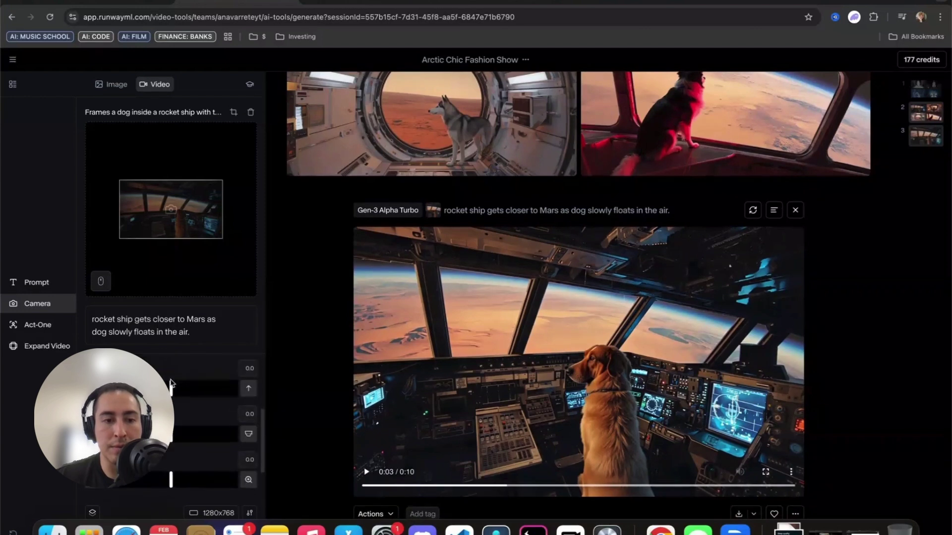
scroll(171, 381, "down", 1)
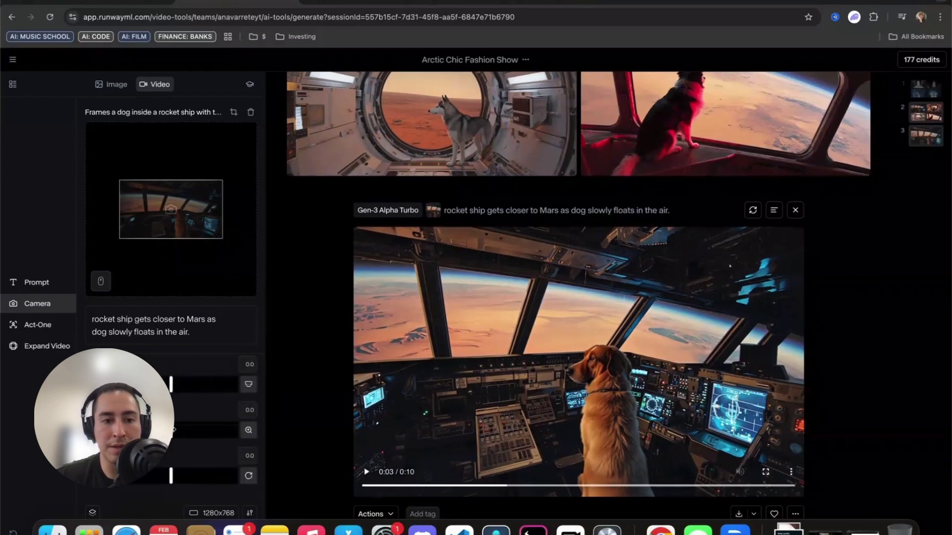
left_click_drag(173, 429, 200, 435)
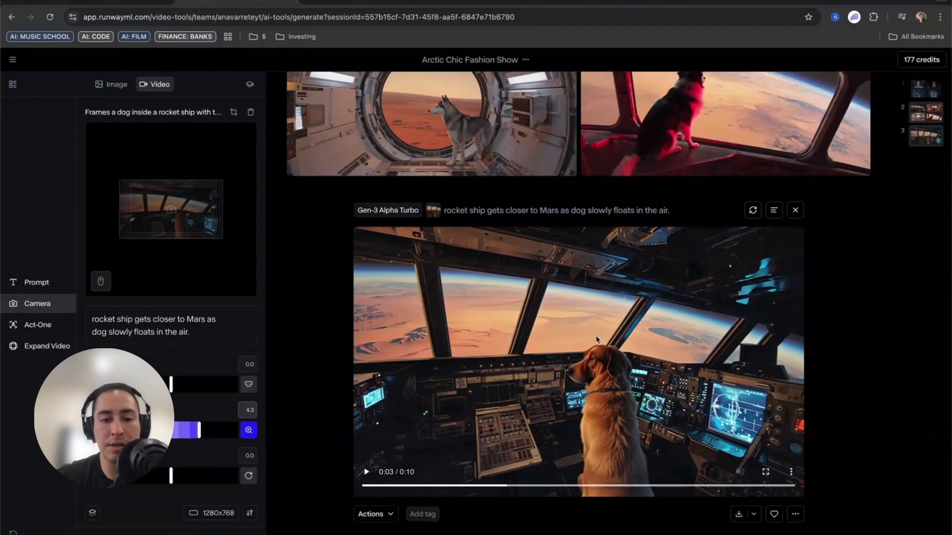
left_click(211, 513)
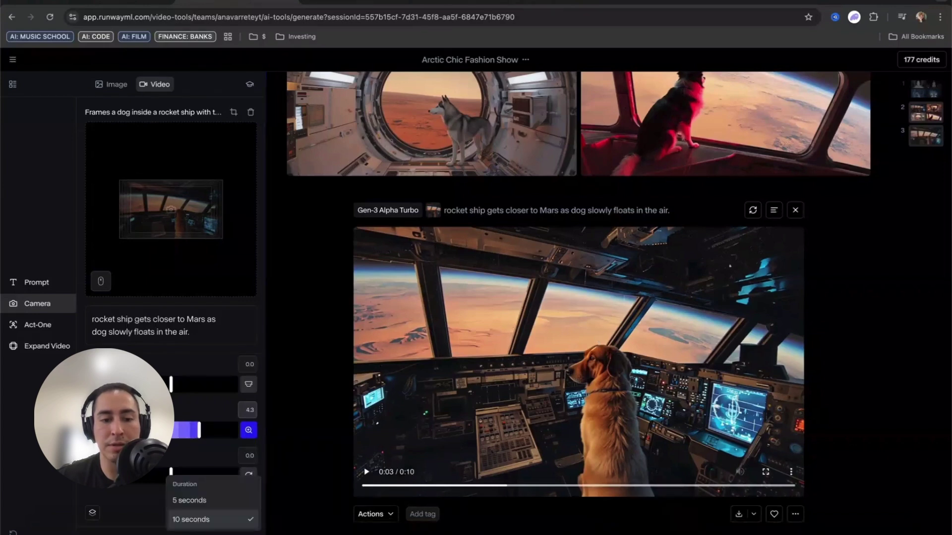
left_click(191, 502)
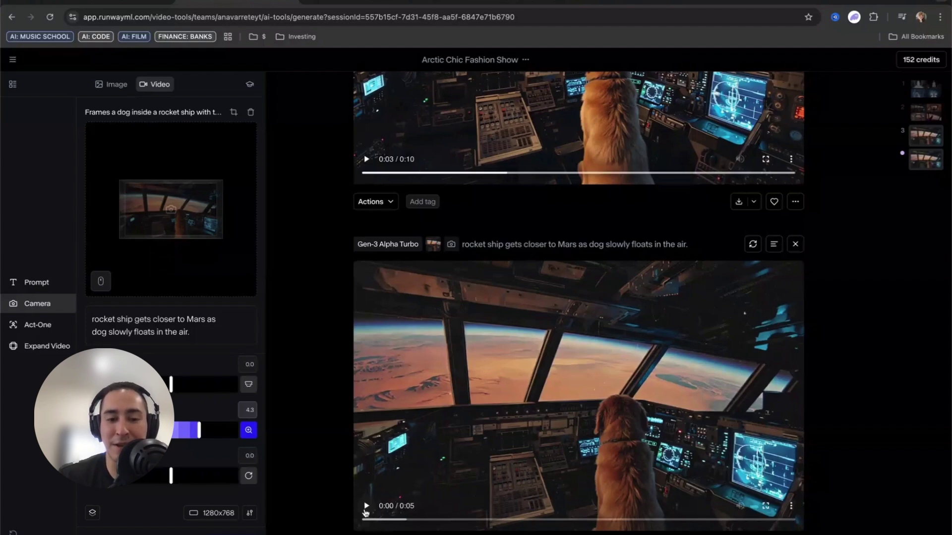
Play the new 0:05 camera-zoom clip of the cockpit dog nearing Mars
left_click(366, 510)
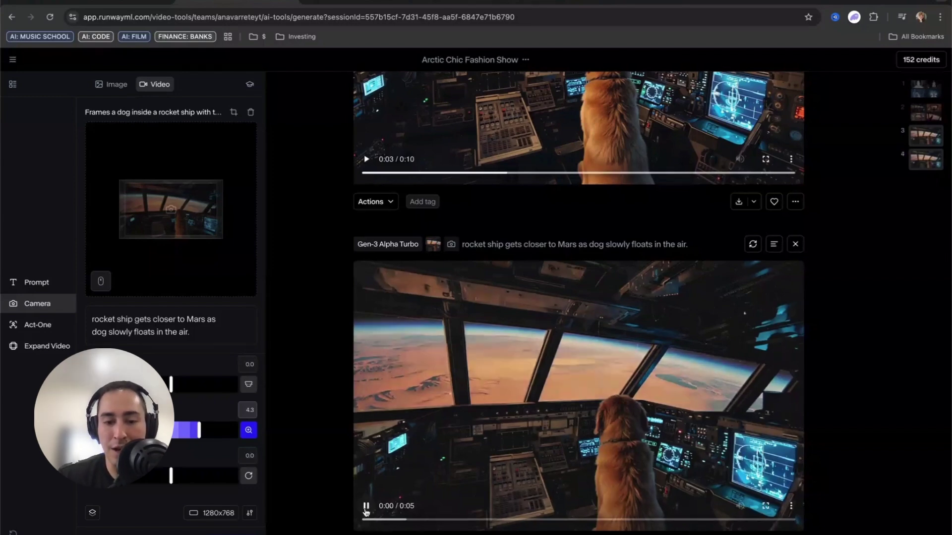